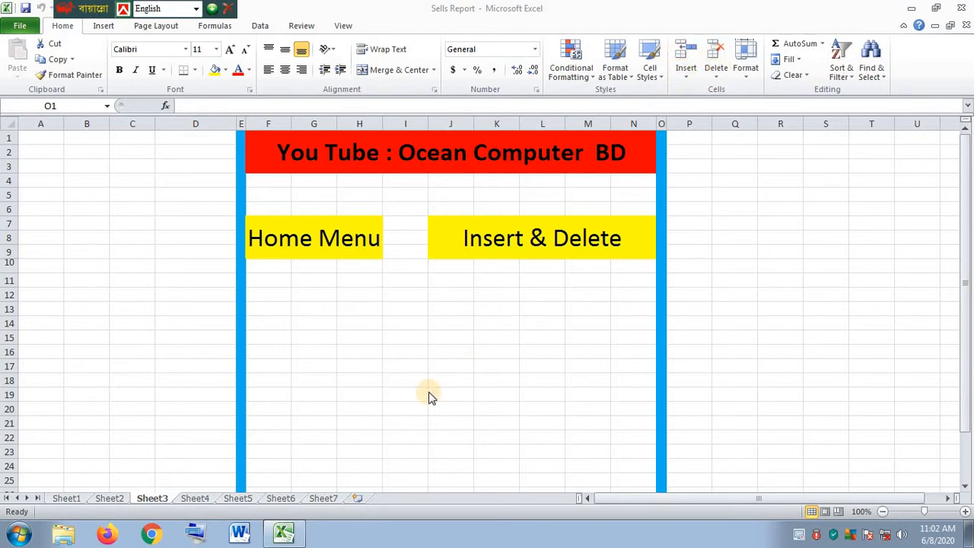
Switch to Sheet4, which holds the student marks table
{"action": "left_click", "coordinate": [204, 500]}
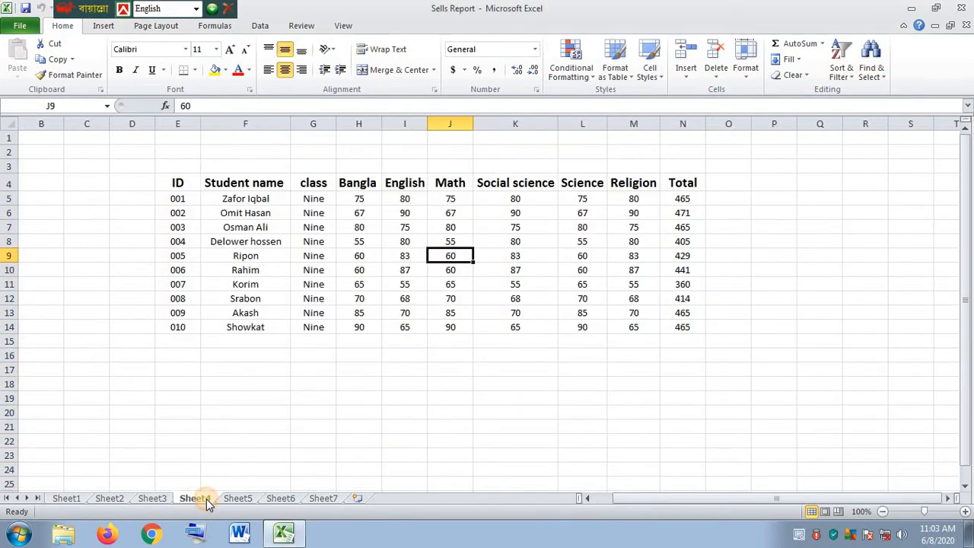
{"action": "left_click", "coordinate": [143, 210]}
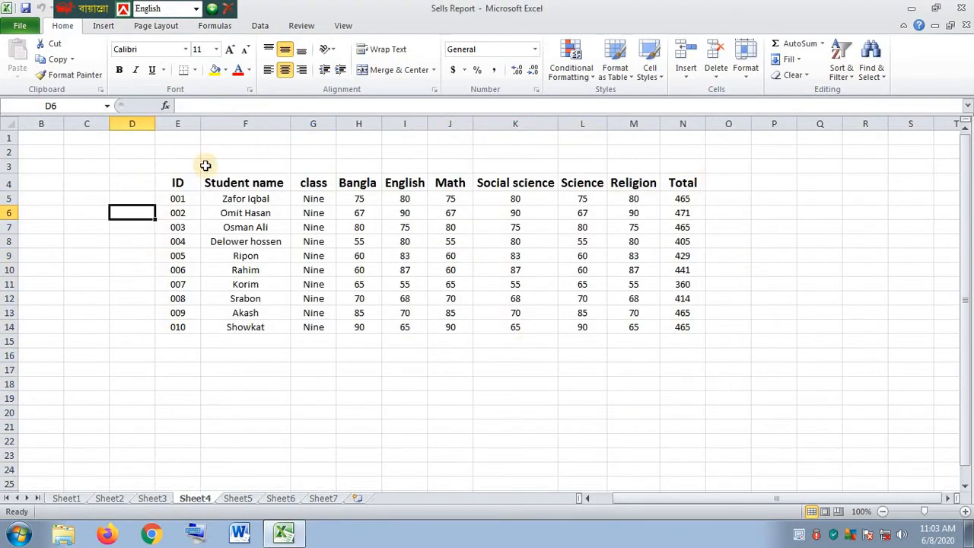
{"action": "left_click", "coordinate": [593, 327]}
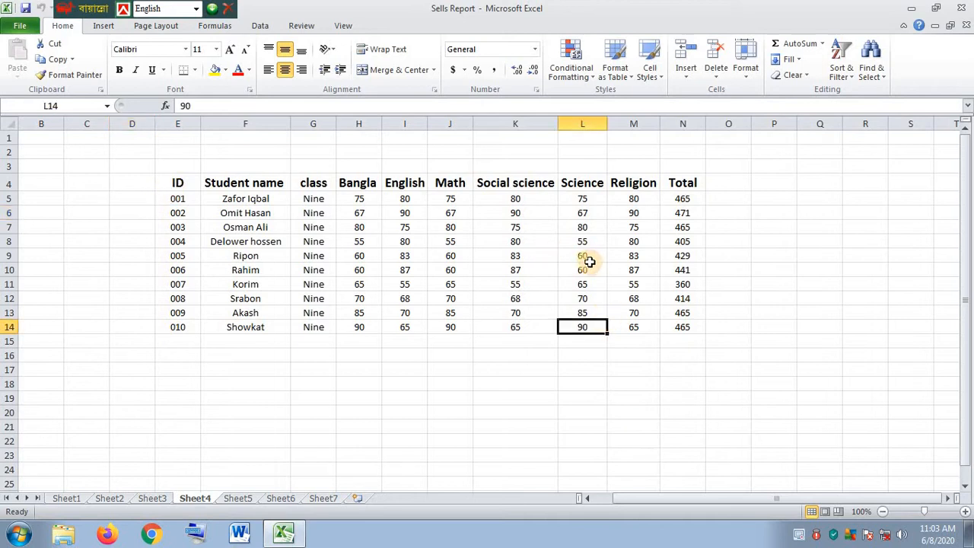
{"action": "left_click", "coordinate": [583, 256]}
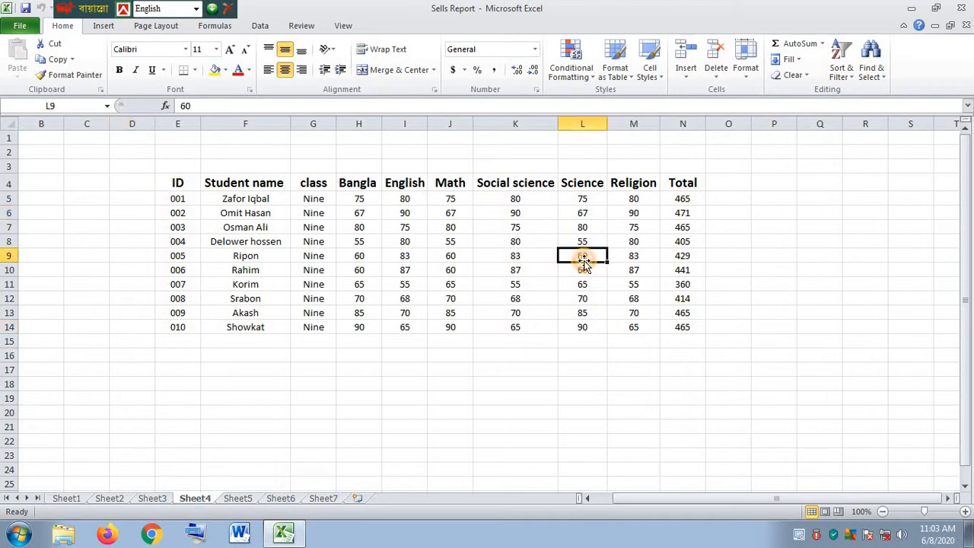
Review the insert commands and the shift, row and column options for inserting cells, without inserting anything
{"action": "left_click", "coordinate": [685, 80]}
{"action": "left_click", "coordinate": [779, 271]}
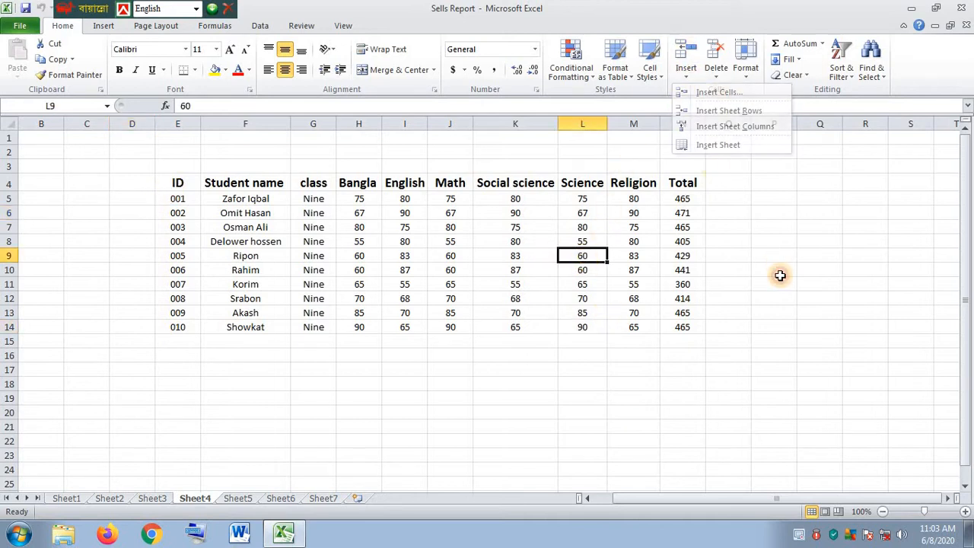
{"action": "left_click", "coordinate": [687, 73]}
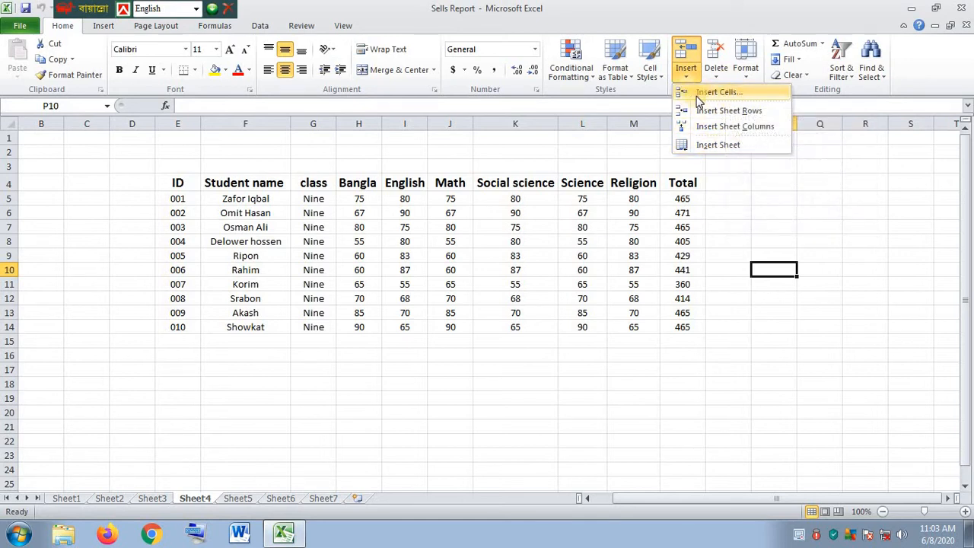
{"action": "left_click", "coordinate": [734, 95]}
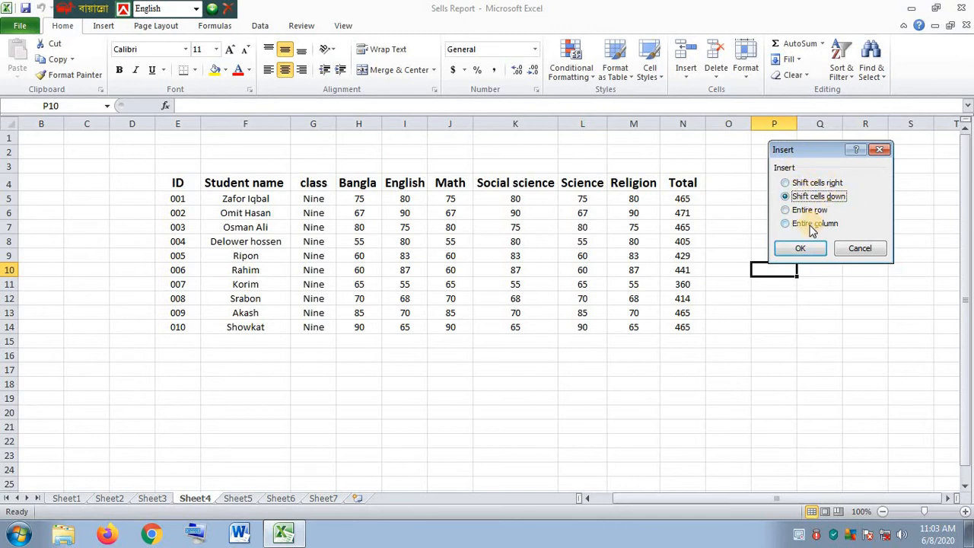
{"action": "left_click", "coordinate": [880, 149]}
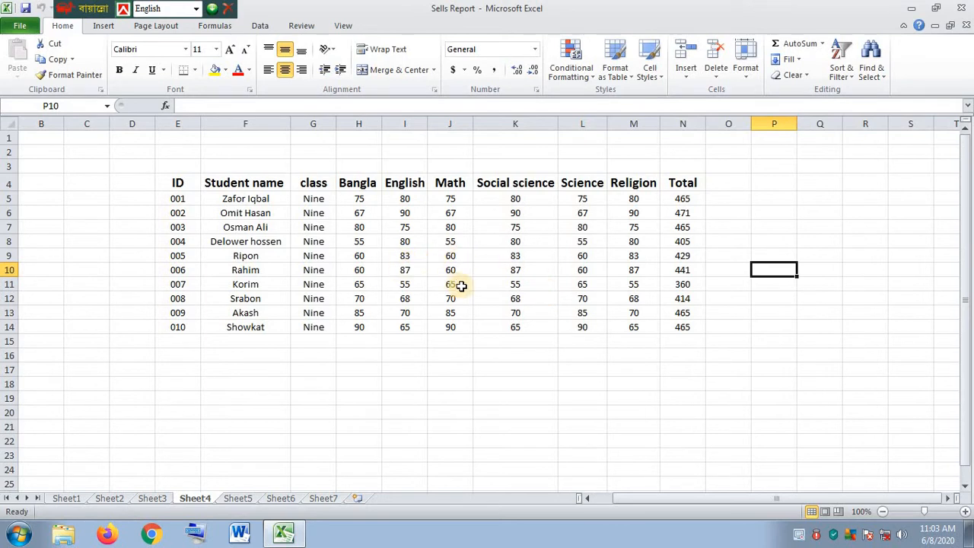
Clear the mark in cell I10 of the English column and undo the deletion
{"action": "left_click", "coordinate": [396, 272]}
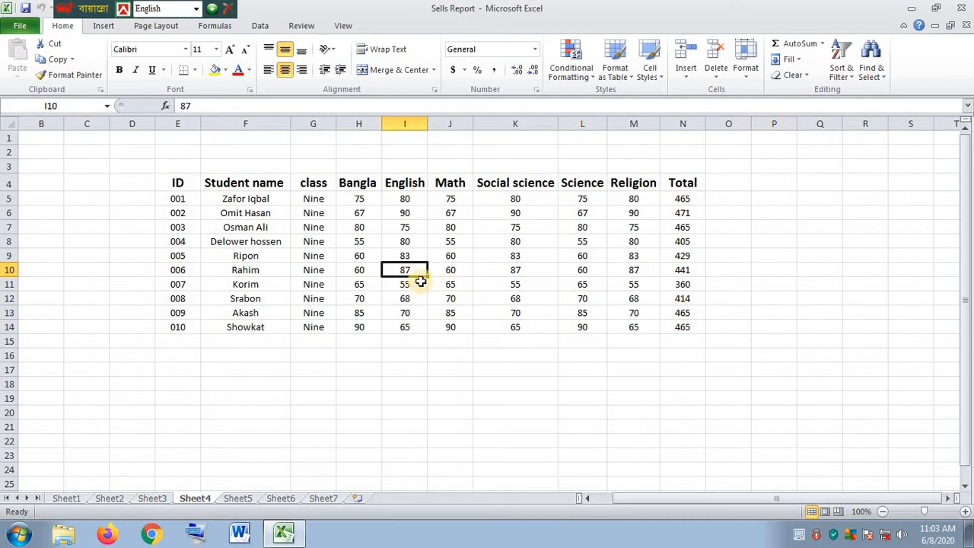
{"action": "left_click", "coordinate": [515, 468]}
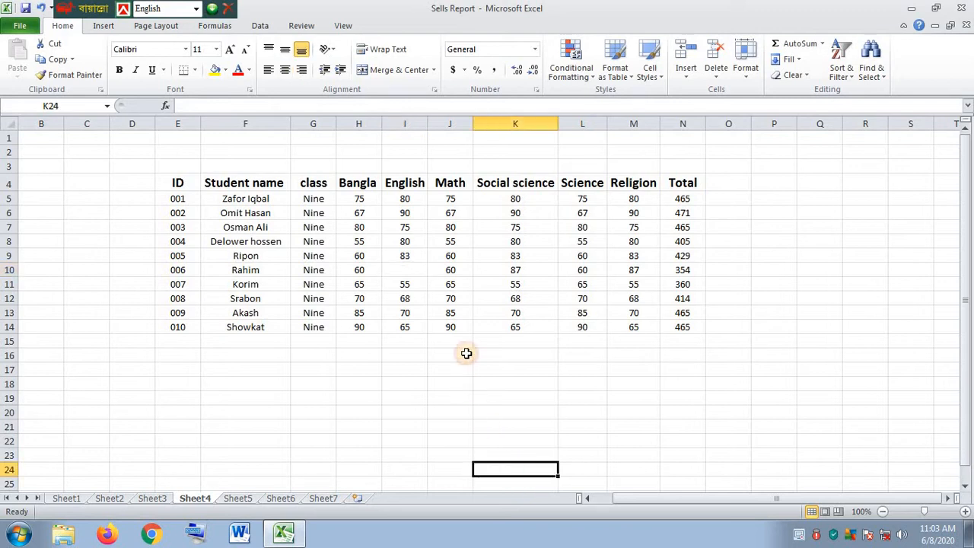
{"action": "left_click", "coordinate": [424, 359]}
{"action": "key", "text": "ctrl+z"}
{"action": "type", "text": "z"}
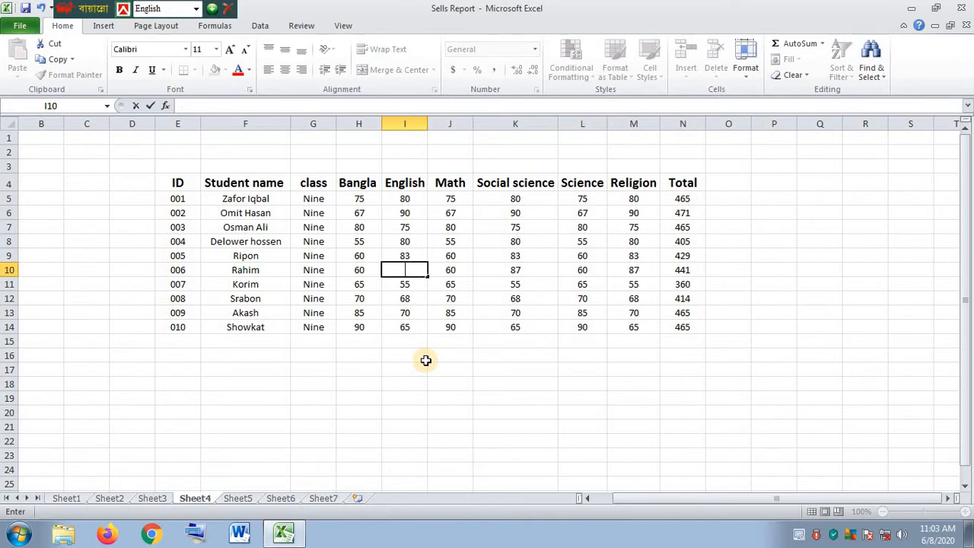
{"action": "left_click", "coordinate": [520, 416]}
{"action": "key", "text": "ctrl+z"}
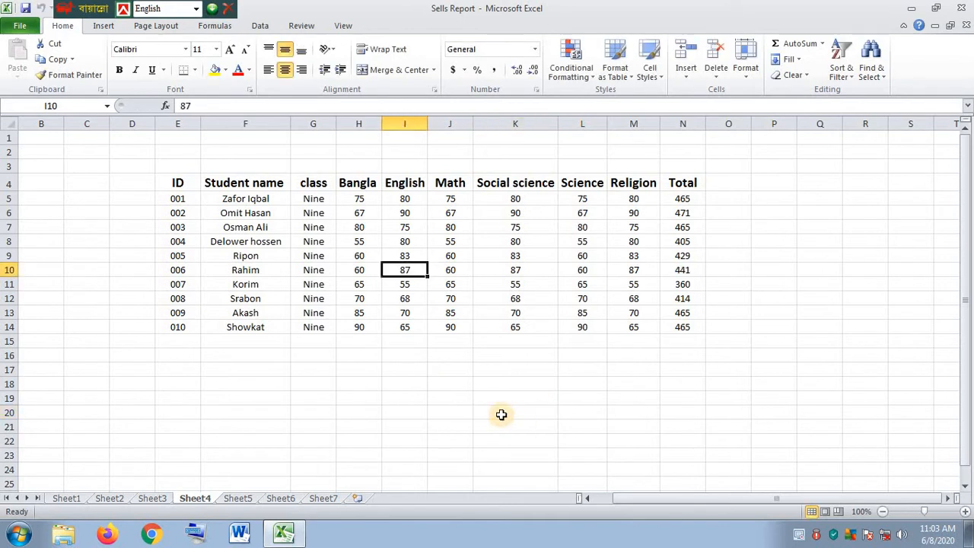
{"action": "left_click", "coordinate": [466, 424]}
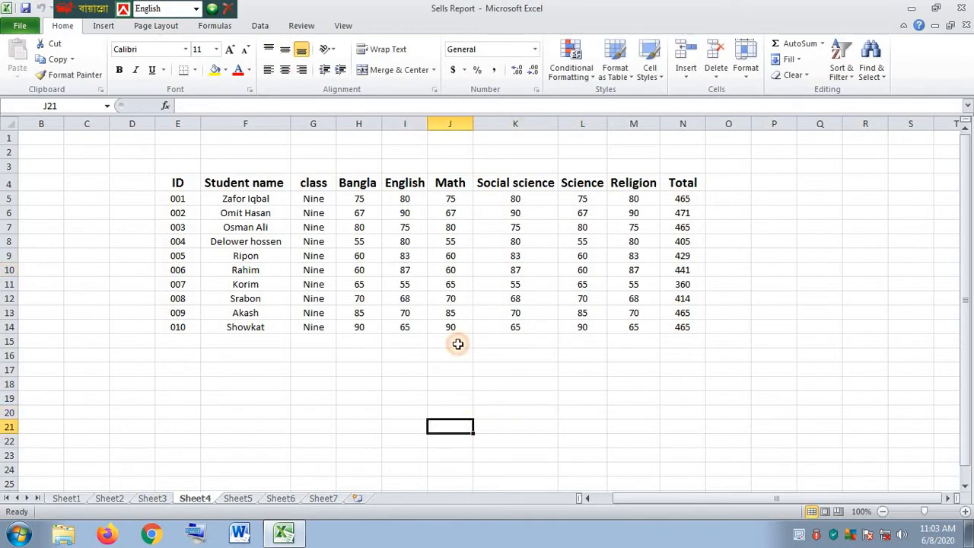
Insert a blank cell at I10 in the English column using the Shift cells right option
{"action": "left_click", "coordinate": [407, 271]}
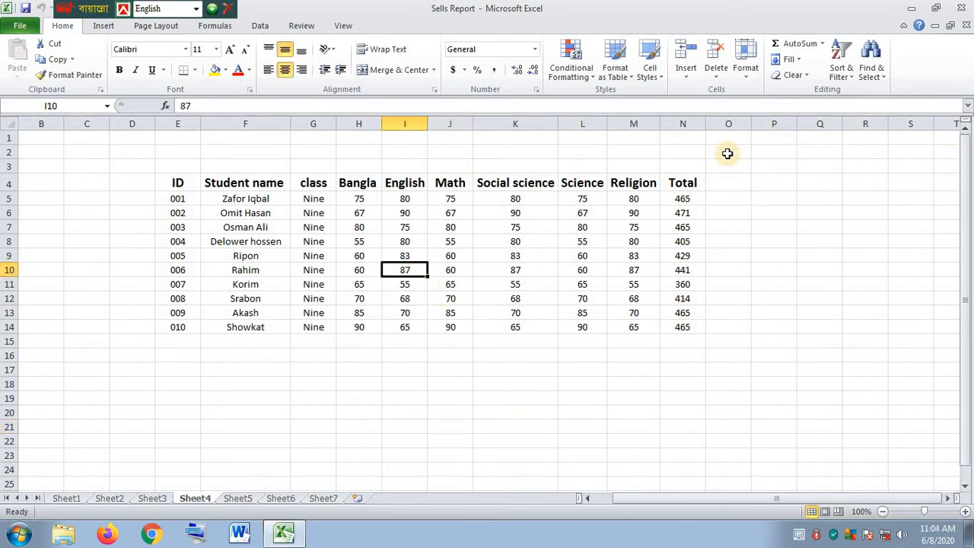
{"action": "left_click", "coordinate": [688, 76]}
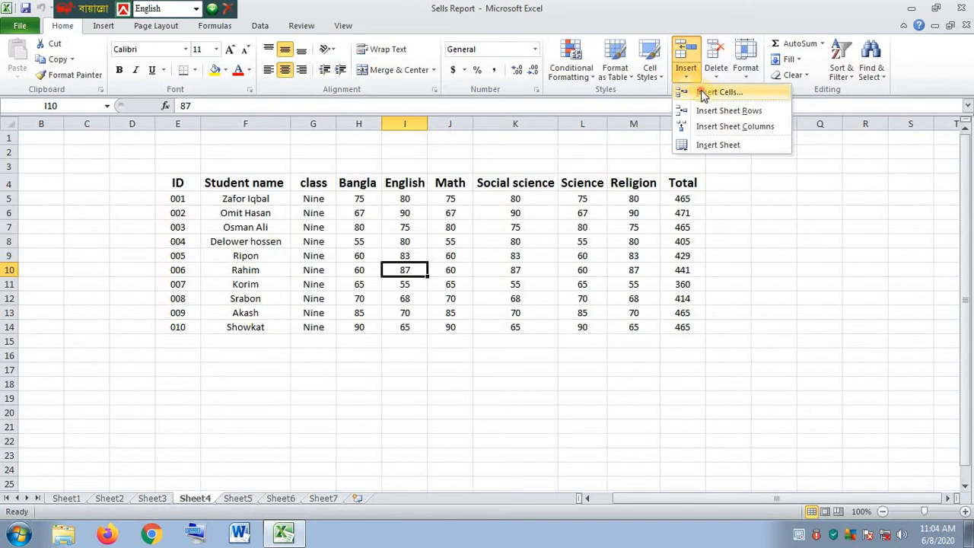
{"action": "left_click", "coordinate": [703, 93]}
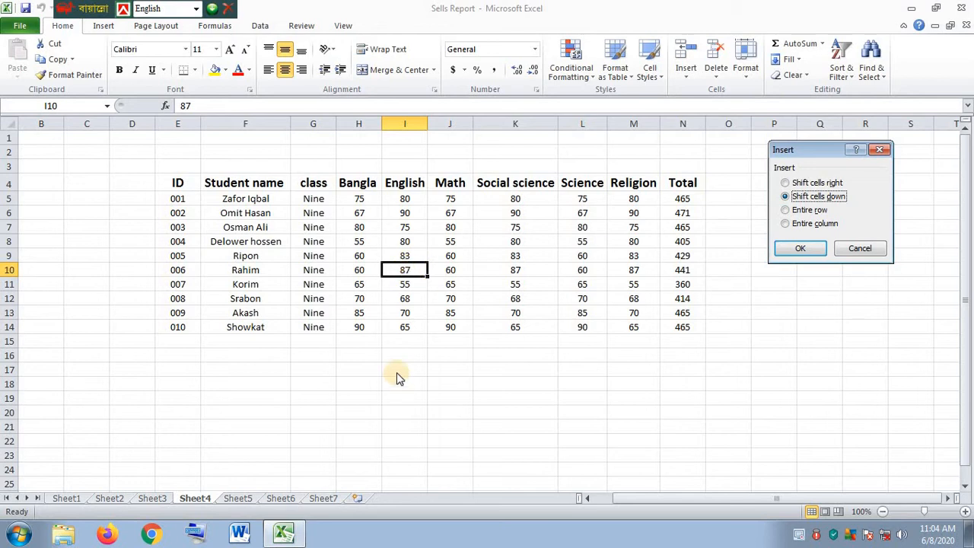
{"action": "left_click", "coordinate": [787, 183]}
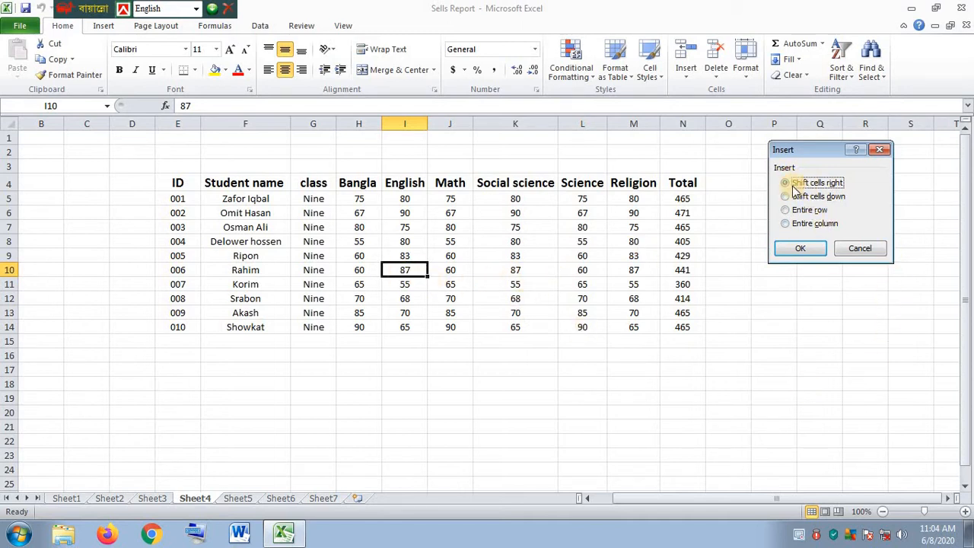
{"action": "left_click", "coordinate": [804, 251]}
{"action": "left_click", "coordinate": [772, 369]}
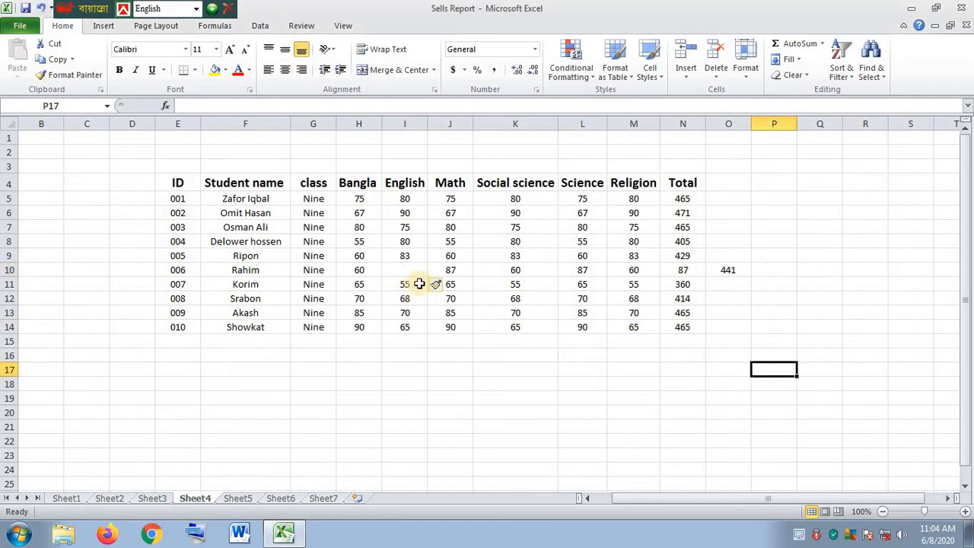
Undo the shift-right cell insertion at I10
{"action": "left_click", "coordinate": [405, 271]}
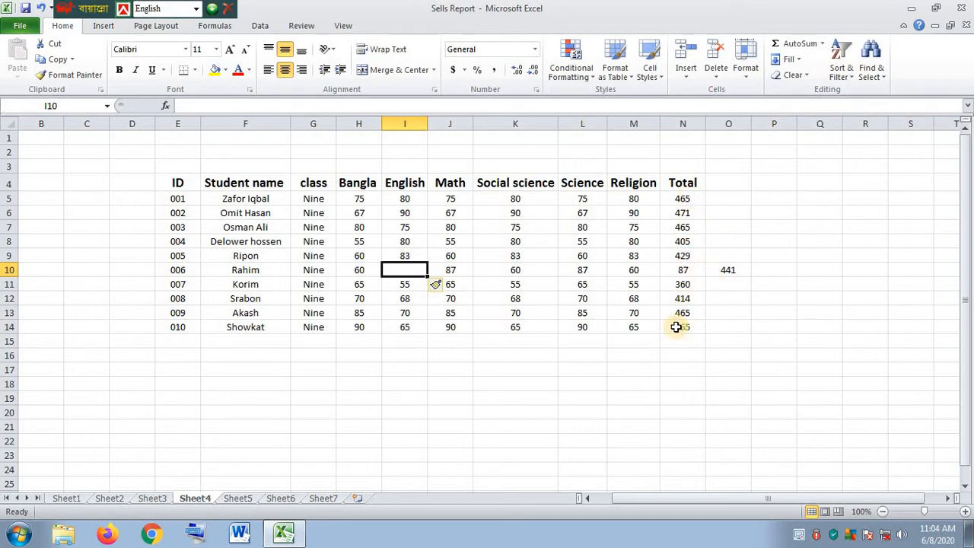
{"action": "left_click", "coordinate": [575, 411]}
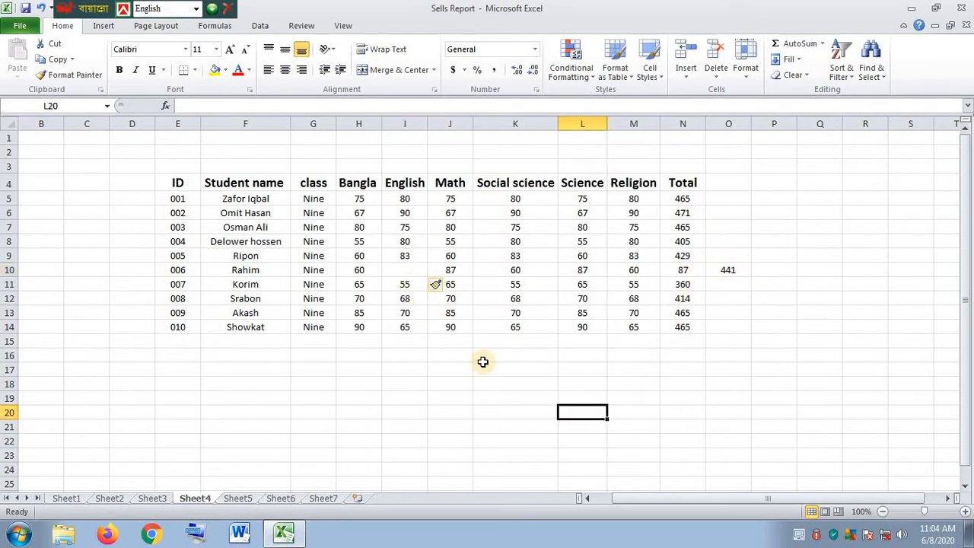
{"action": "key", "text": "ctrl+z"}
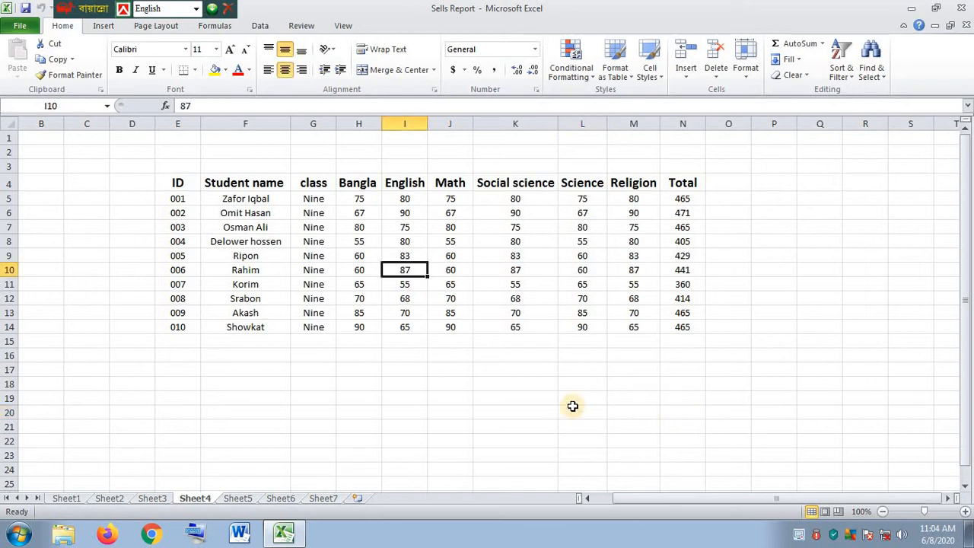
{"action": "left_click", "coordinate": [443, 411]}
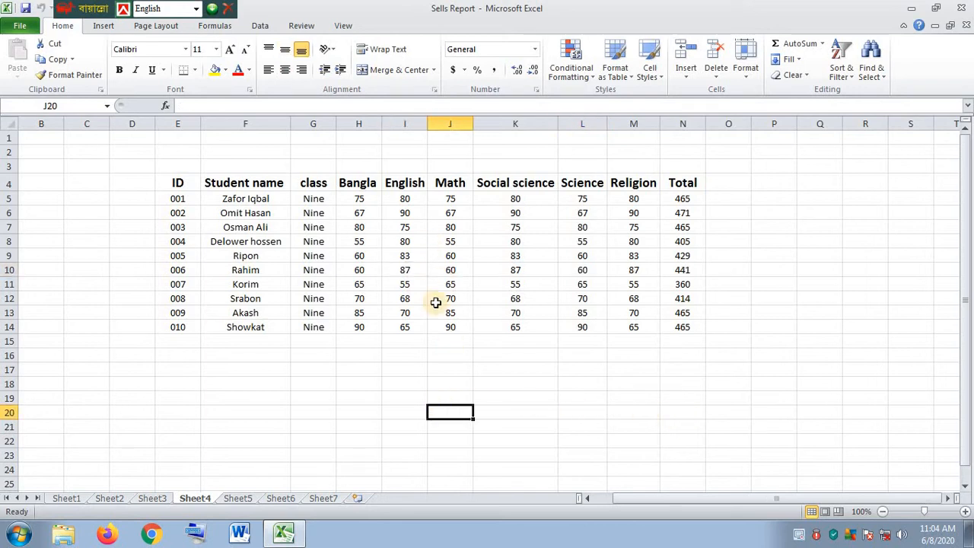
Insert a blank cell at I10 in the English column using the Shift cells down option
{"action": "left_click", "coordinate": [411, 270]}
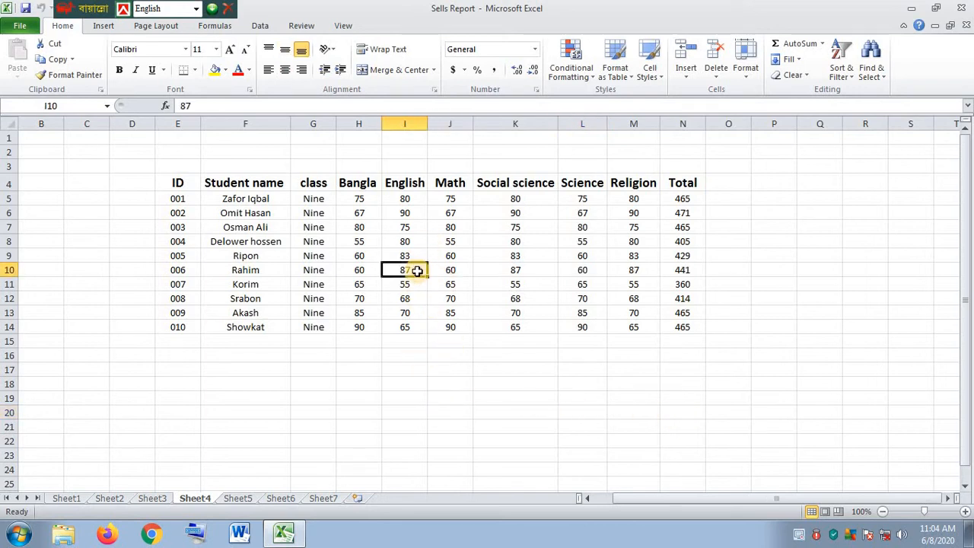
{"action": "left_click", "coordinate": [686, 70]}
{"action": "left_click", "coordinate": [708, 91]}
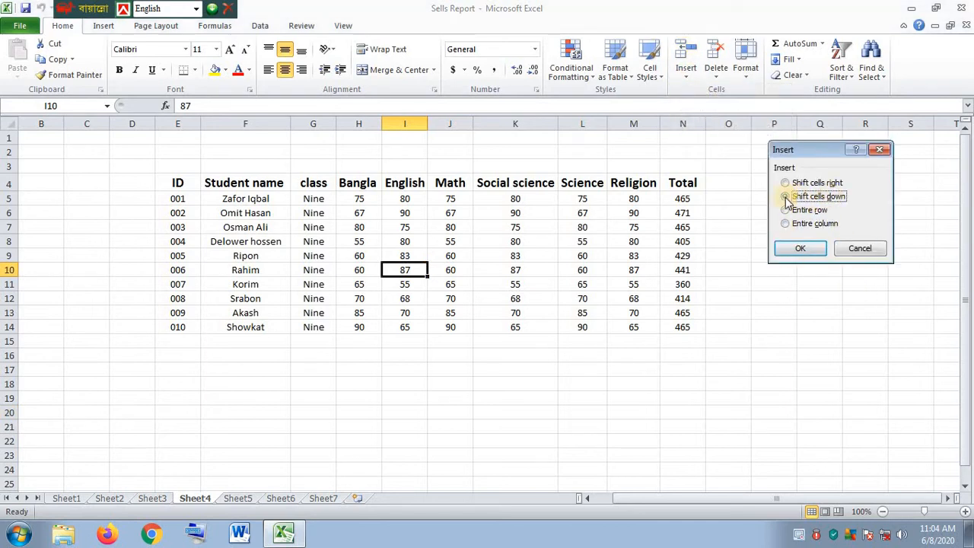
{"action": "left_click", "coordinate": [816, 251]}
{"action": "left_click", "coordinate": [763, 365]}
{"action": "left_click", "coordinate": [419, 270]}
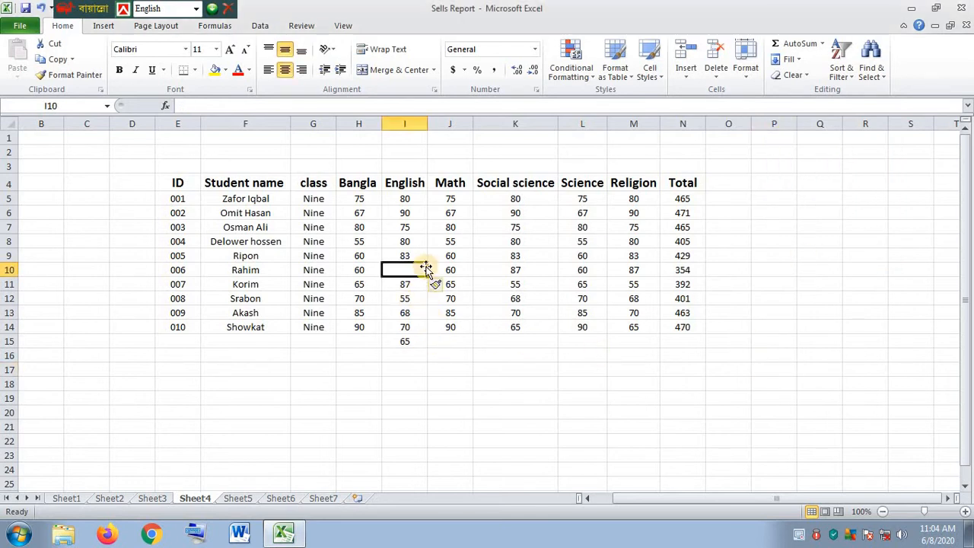
Undo the shift-down cell insertion at I10
{"action": "left_click", "coordinate": [685, 72]}
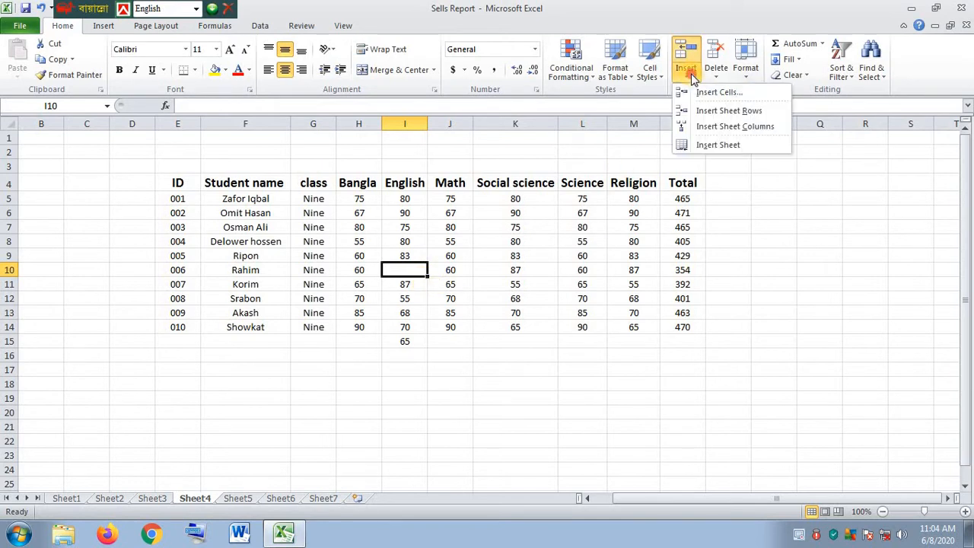
{"action": "left_click", "coordinate": [713, 95]}
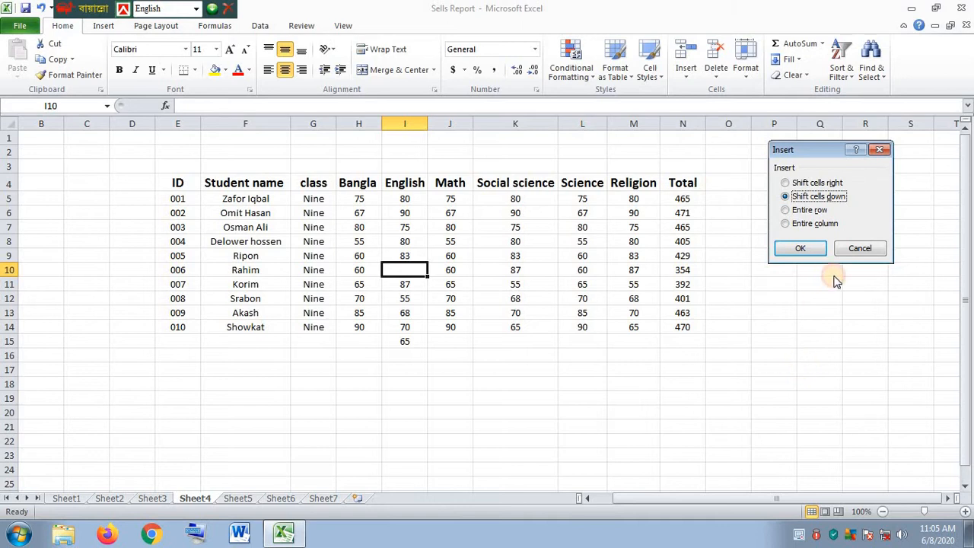
{"action": "left_click", "coordinate": [852, 251]}
{"action": "left_click", "coordinate": [782, 373]}
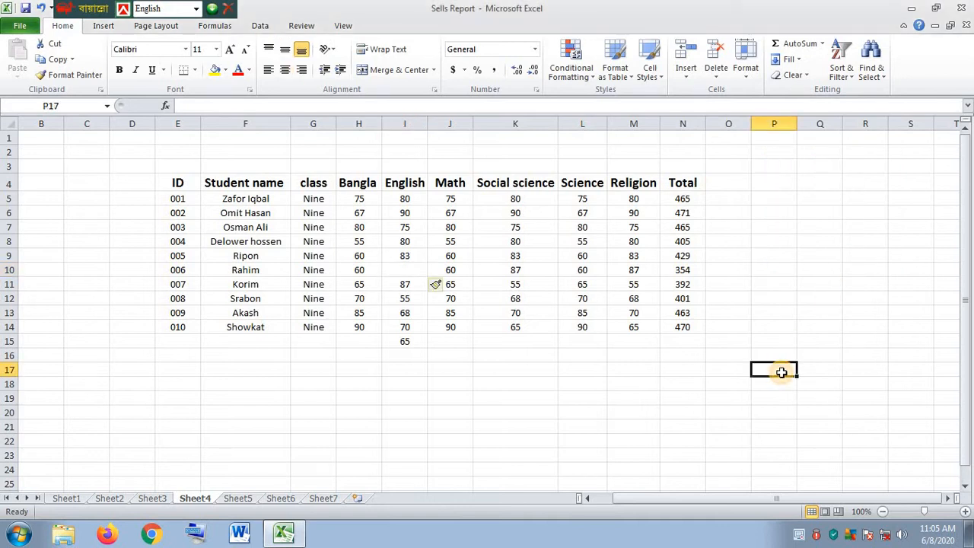
{"action": "key", "text": "ctrl+z"}
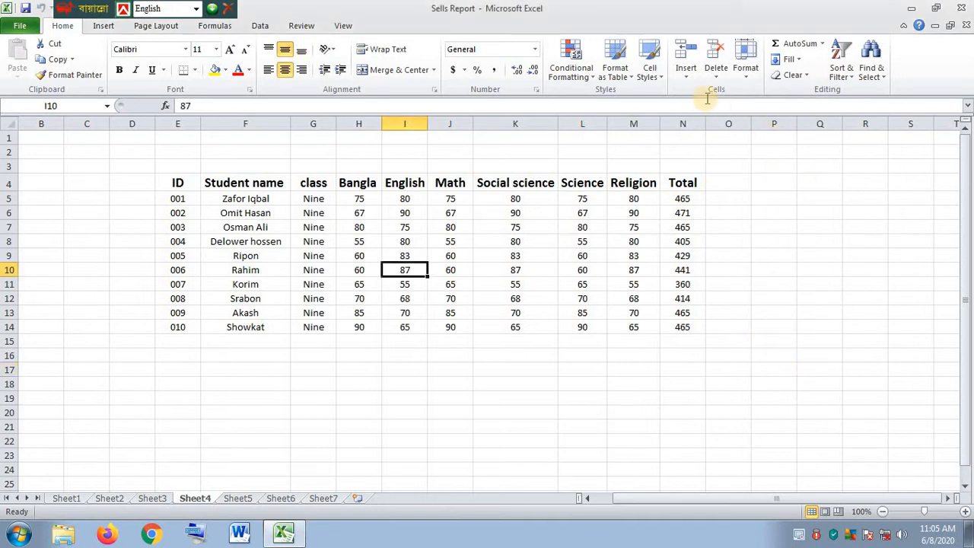
{"action": "left_click", "coordinate": [693, 72]}
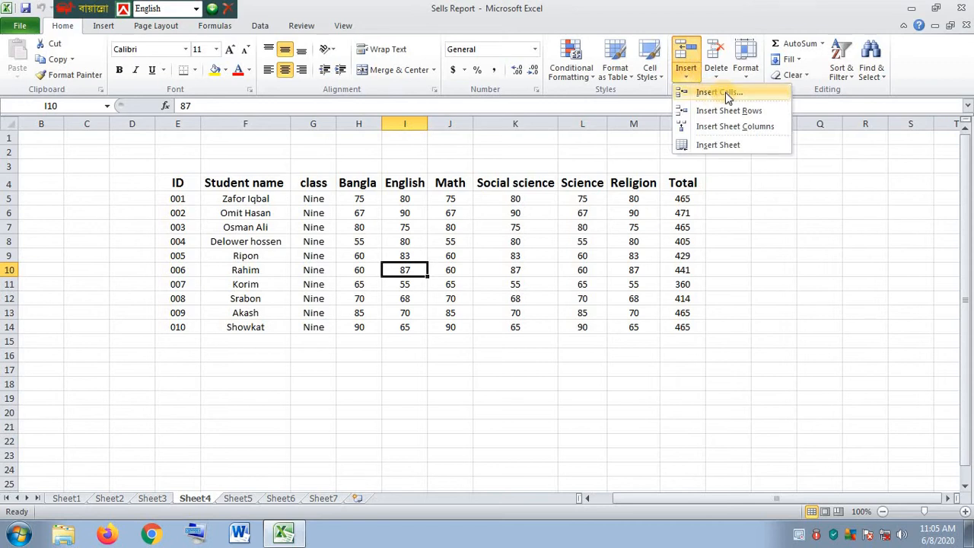
{"action": "left_click", "coordinate": [721, 93]}
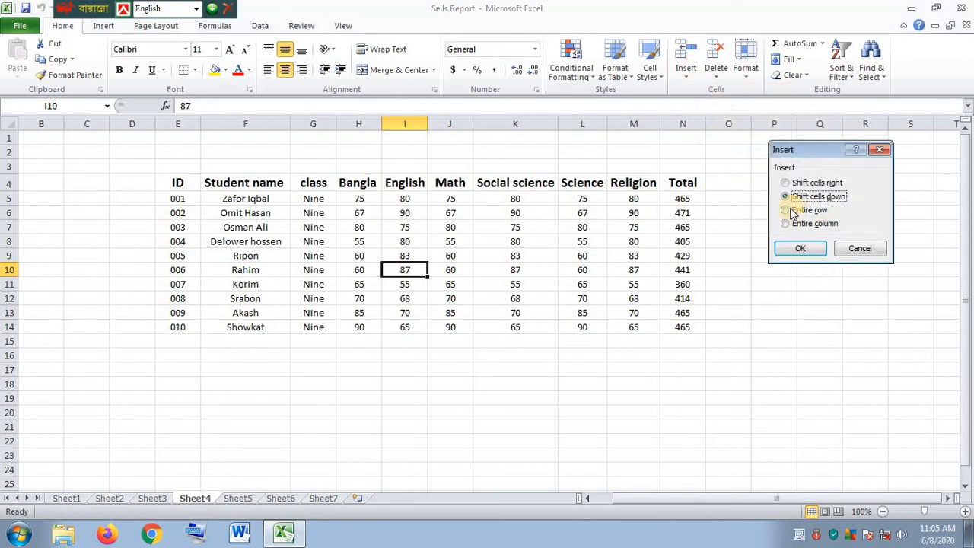
{"action": "left_click", "coordinate": [881, 151]}
{"action": "left_click", "coordinate": [821, 367]}
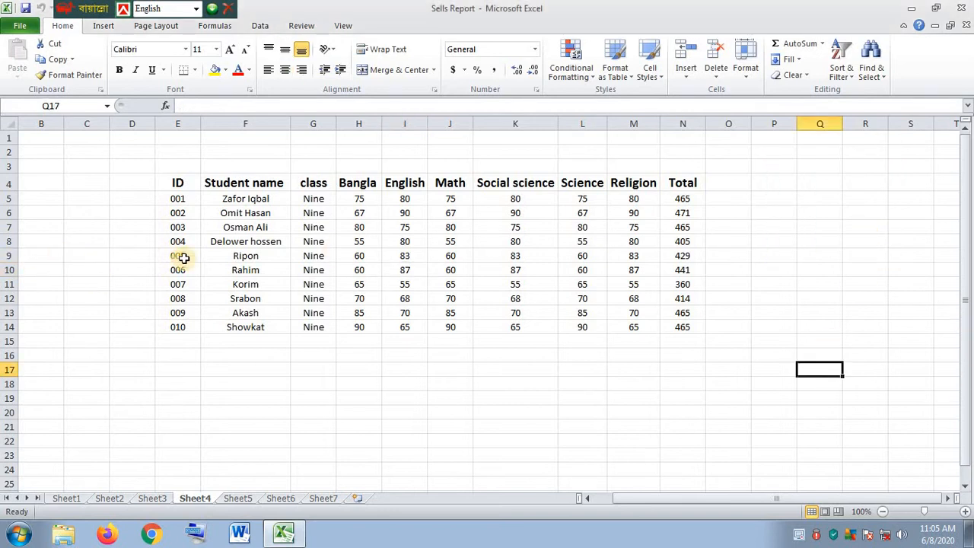
Insert a blank row above the fourth student record at E8:N8 using the Entire row option of Insert Cells
{"action": "left_click_drag", "start_coordinate": [163, 242], "coordinate": [672, 241]}
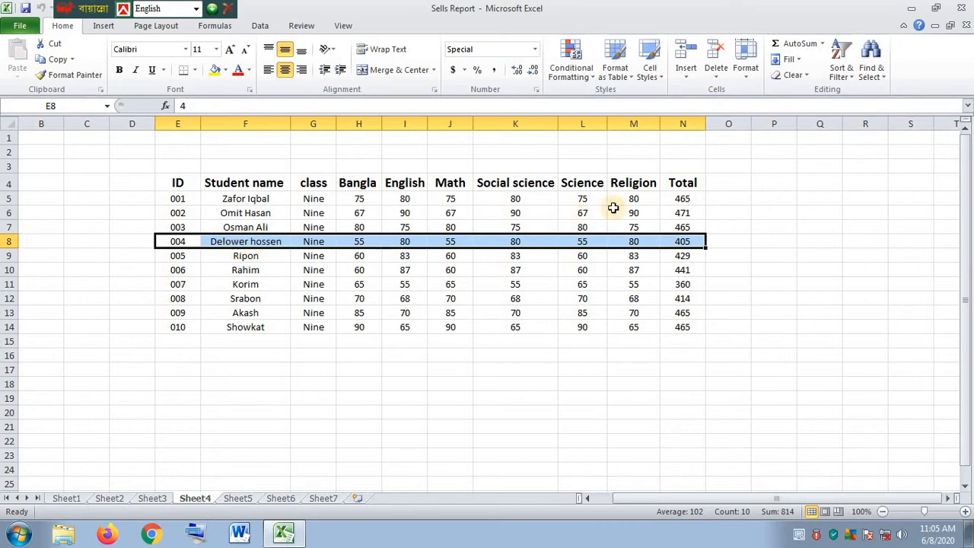
{"action": "left_click", "coordinate": [692, 72]}
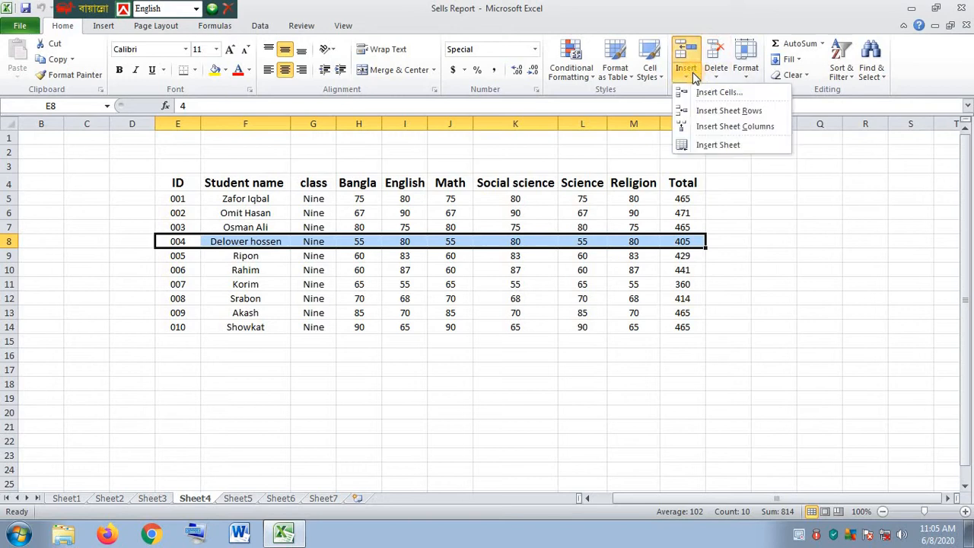
{"action": "left_click", "coordinate": [727, 92]}
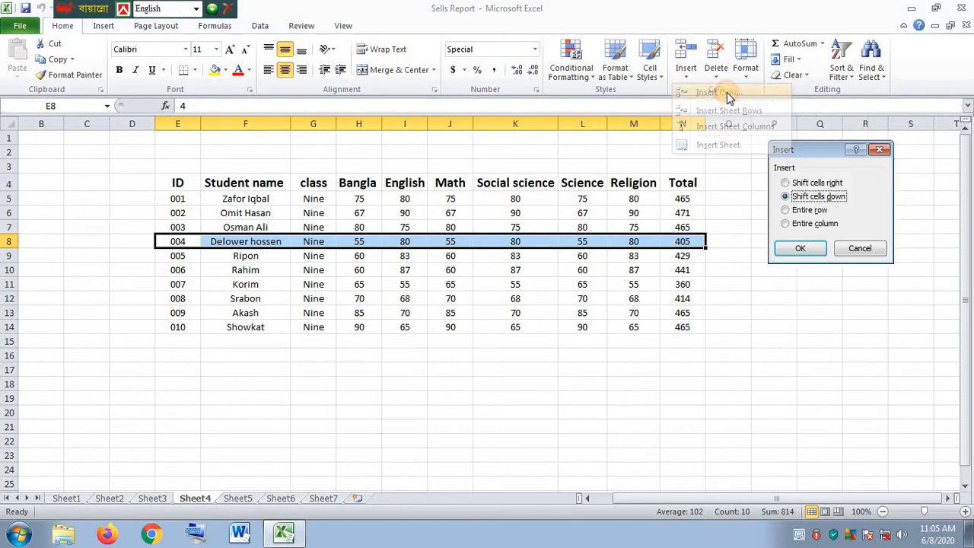
{"action": "left_click", "coordinate": [787, 211]}
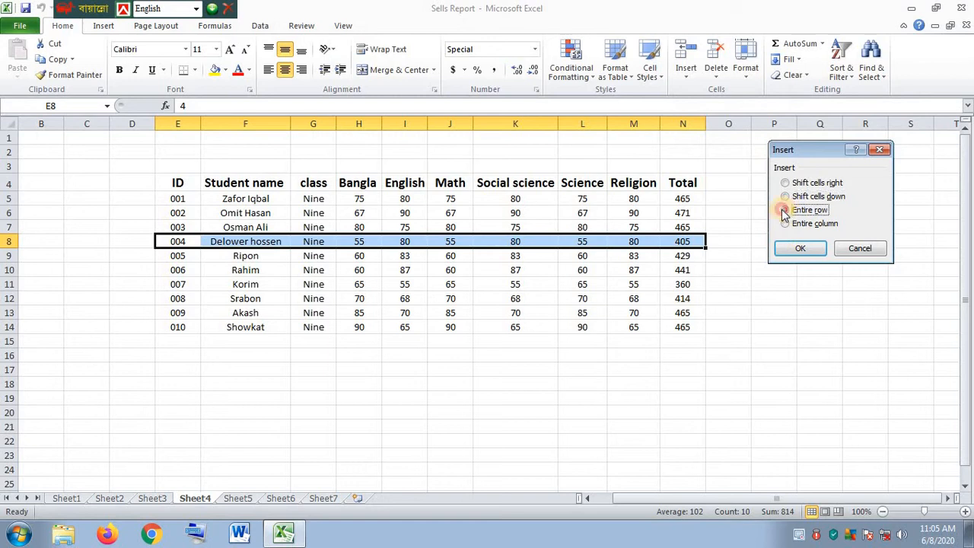
{"action": "left_click", "coordinate": [798, 251]}
{"action": "left_click", "coordinate": [761, 340]}
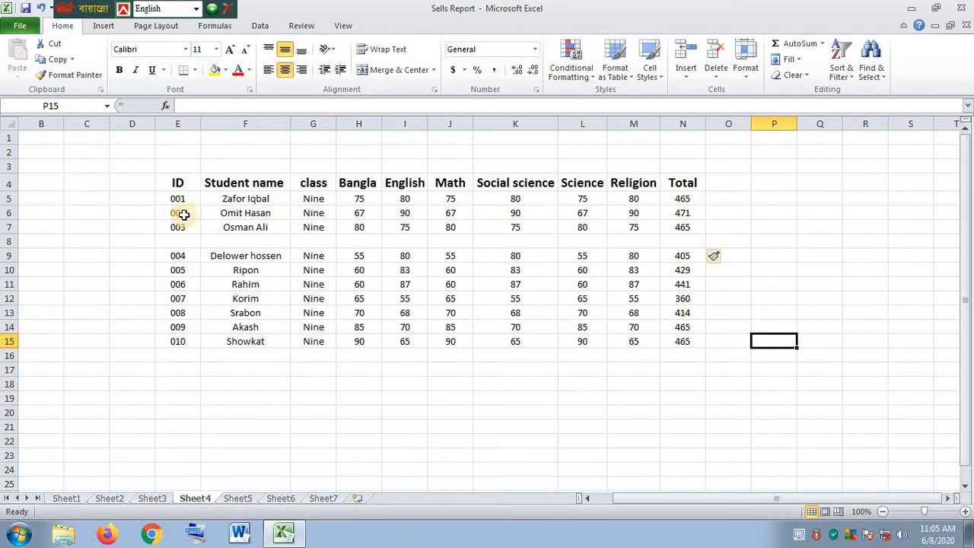
Insert another blank row above the second student record at E6:N6 using the Entire row option
{"action": "left_click_drag", "start_coordinate": [160, 214], "coordinate": [666, 212]}
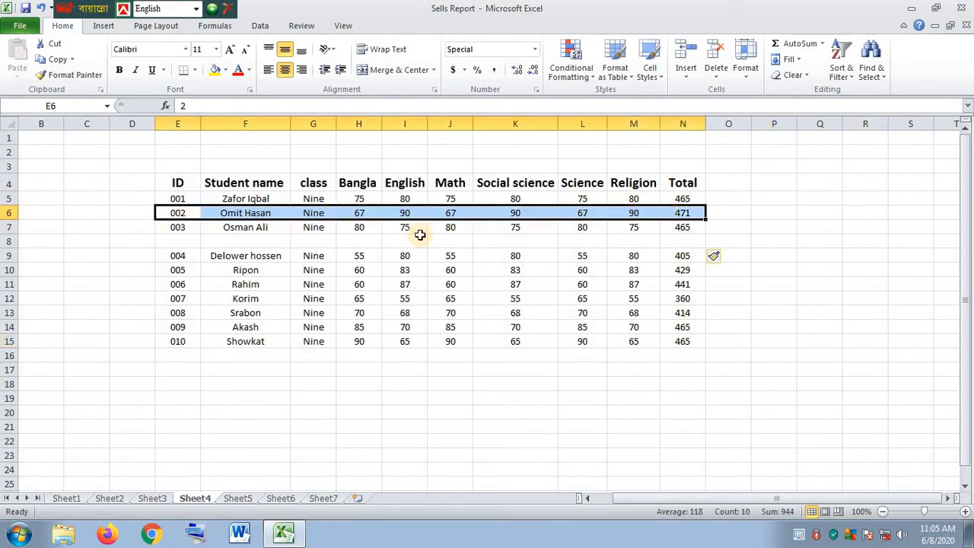
{"action": "left_click", "coordinate": [687, 82]}
{"action": "left_click", "coordinate": [725, 96]}
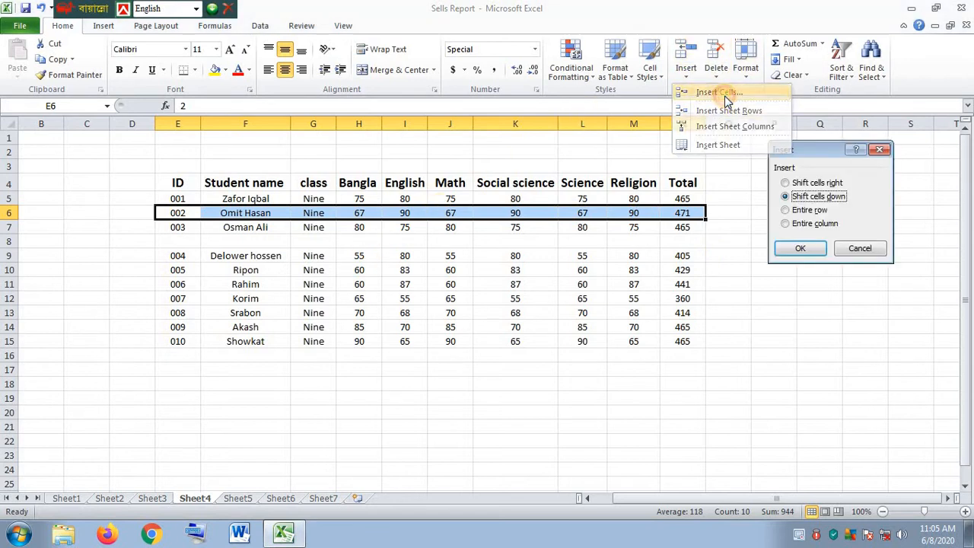
{"action": "left_click", "coordinate": [784, 211]}
{"action": "left_click", "coordinate": [808, 251]}
{"action": "left_click", "coordinate": [820, 299]}
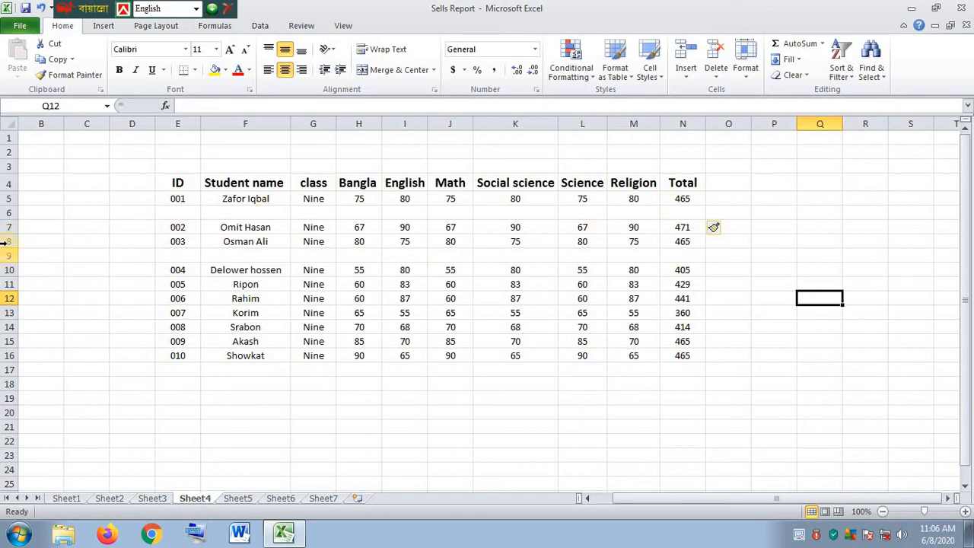
{"action": "left_click", "coordinate": [687, 71]}
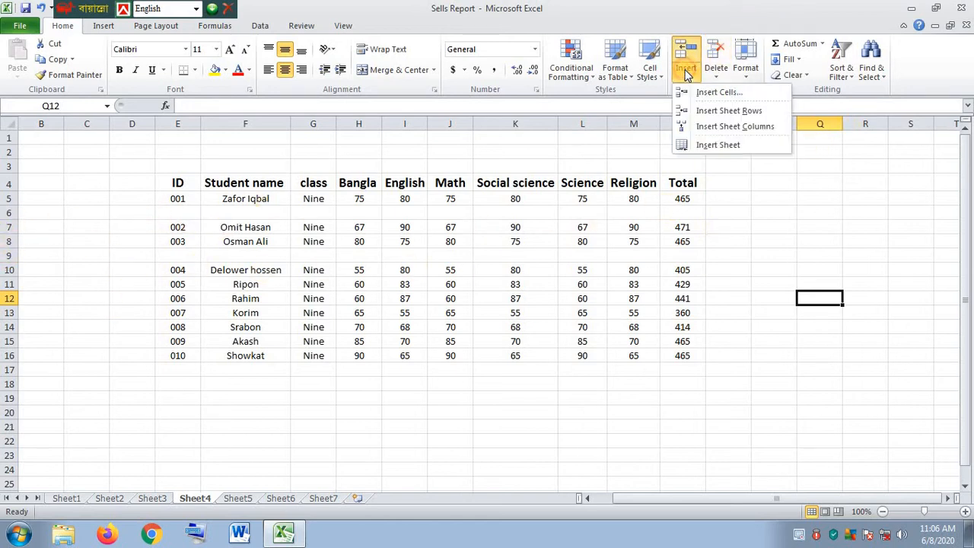
{"action": "left_click", "coordinate": [761, 111]}
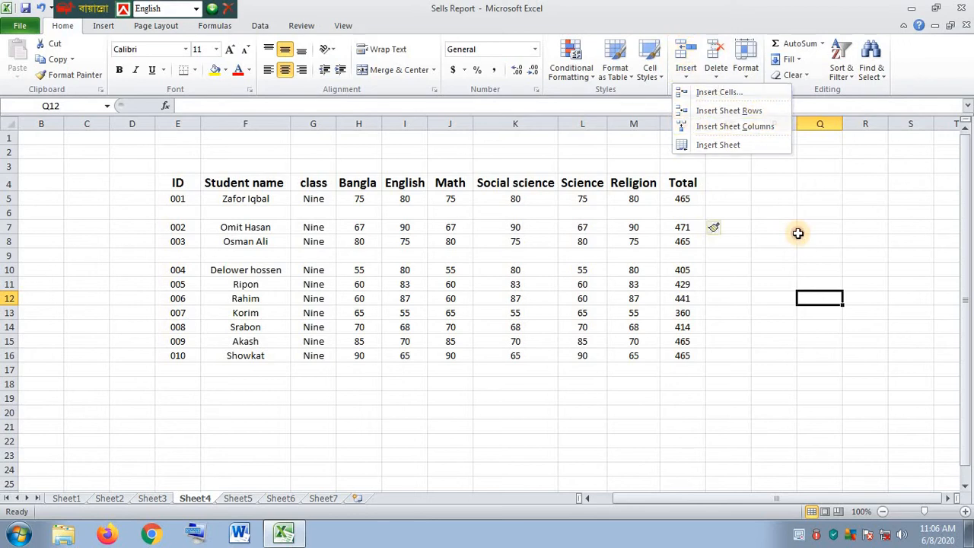
{"action": "left_click", "coordinate": [4, 227]}
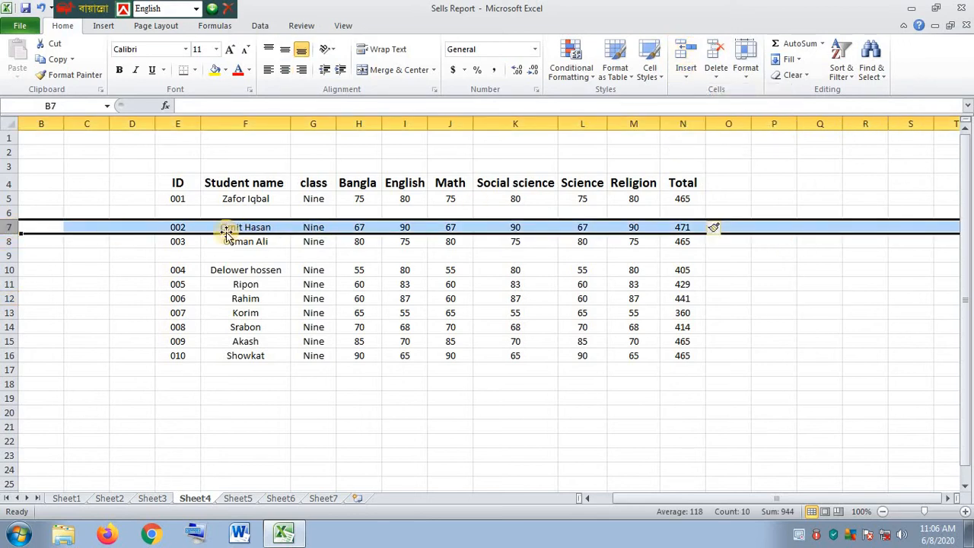
{"action": "left_click", "coordinate": [56, 269]}
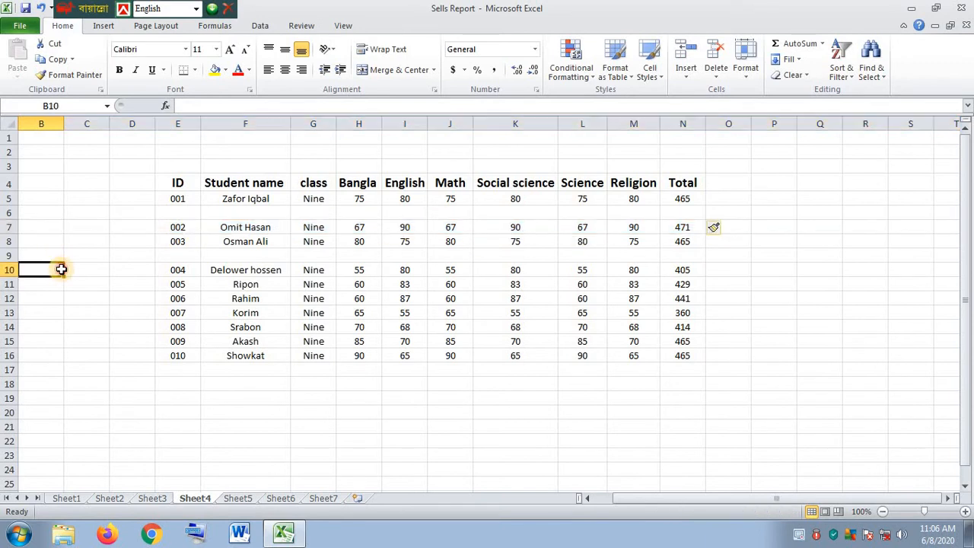
{"action": "left_click_drag", "start_coordinate": [144, 228], "coordinate": [663, 226]}
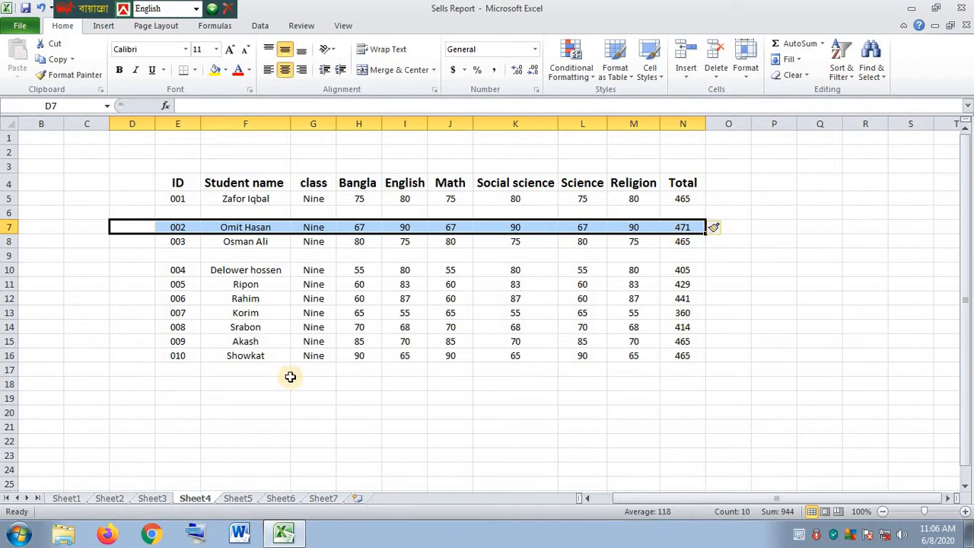
{"action": "left_click", "coordinate": [115, 269]}
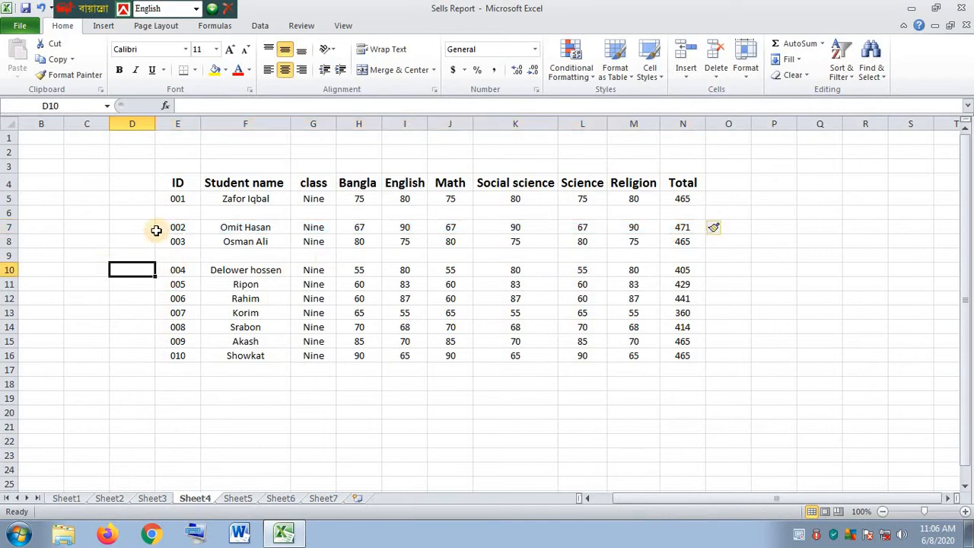
{"action": "left_click_drag", "start_coordinate": [156, 230], "coordinate": [670, 228]}
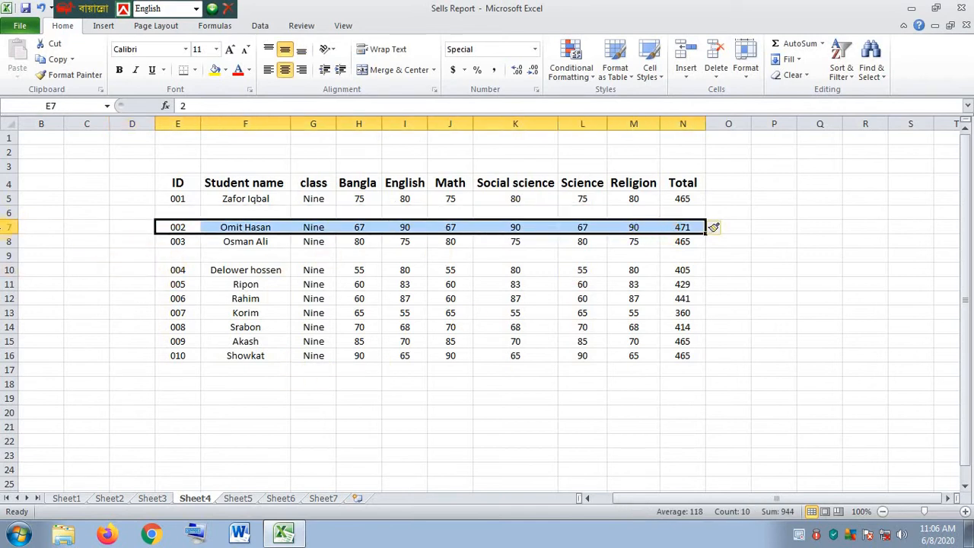
Select the whole of row 7 and insert a blank row above it with Insert Cells
{"action": "left_click", "coordinate": [4, 227]}
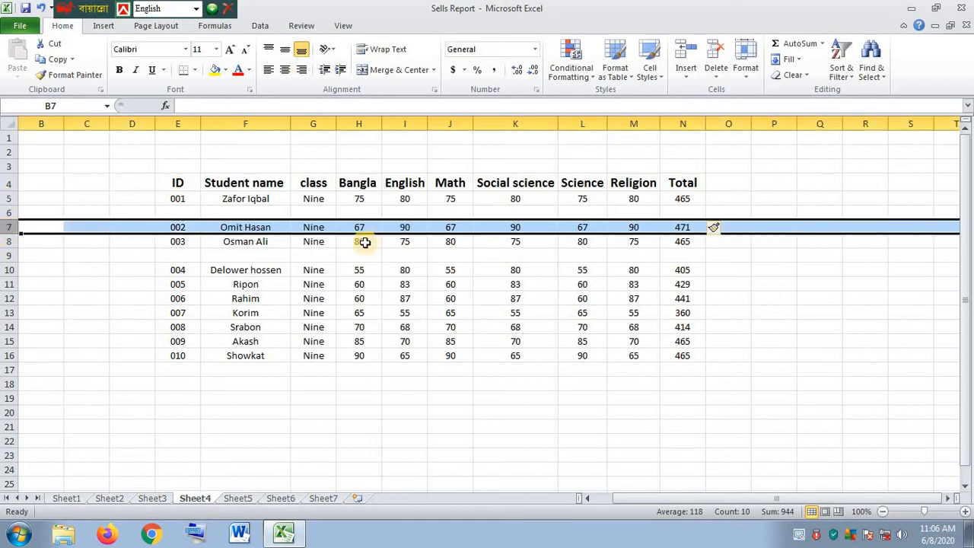
{"action": "left_click", "coordinate": [686, 74]}
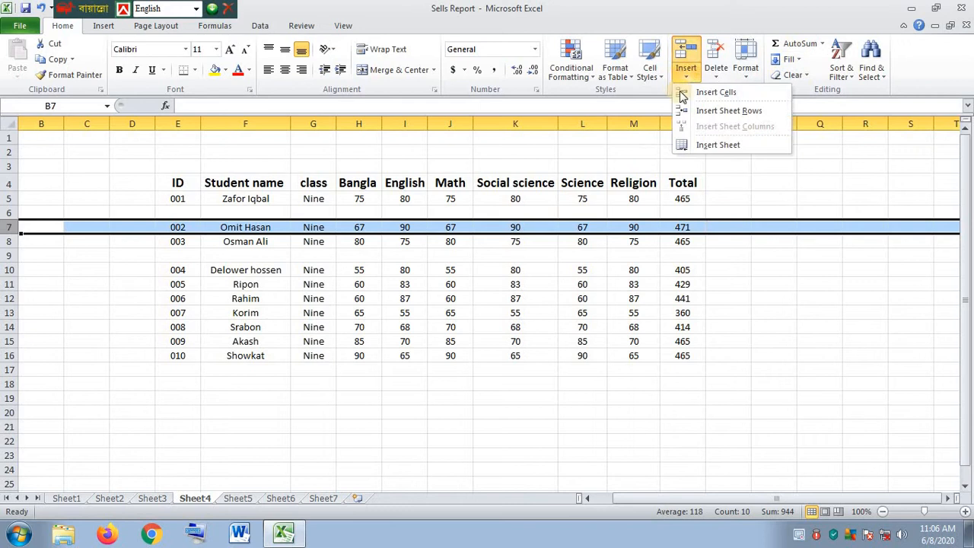
{"action": "left_click", "coordinate": [735, 93]}
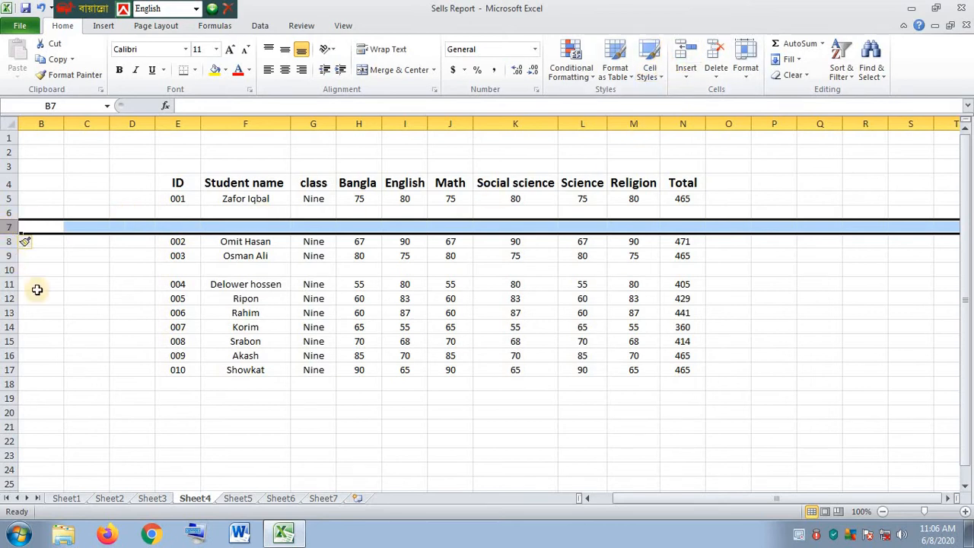
{"action": "left_click", "coordinate": [87, 312]}
{"action": "left_click", "coordinate": [162, 243]}
{"action": "left_click_drag", "start_coordinate": [303, 247], "coordinate": [453, 253]}
{"action": "left_click_drag", "start_coordinate": [491, 246], "coordinate": [618, 252]}
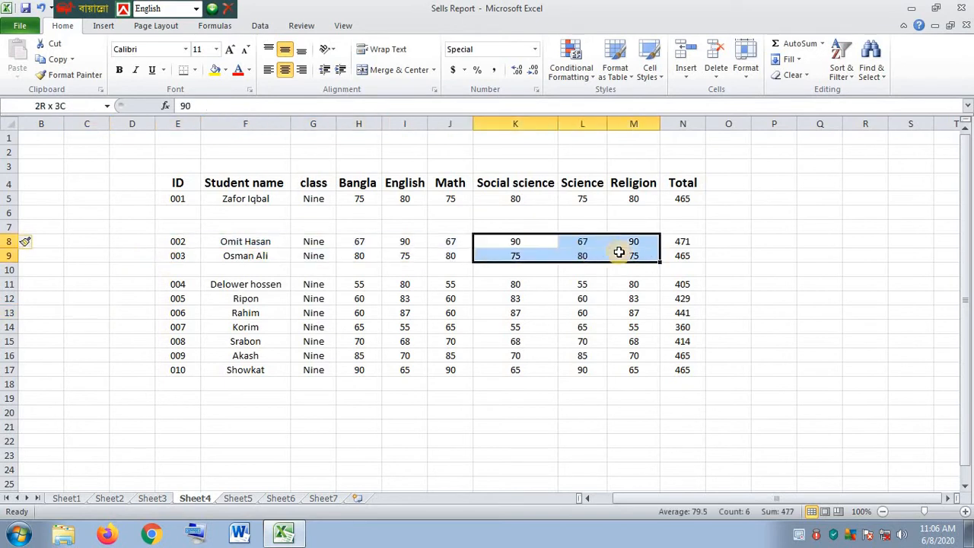
{"action": "left_click", "coordinate": [617, 253]}
{"action": "left_click_drag", "start_coordinate": [169, 243], "coordinate": [664, 244]}
{"action": "left_click", "coordinate": [664, 244]}
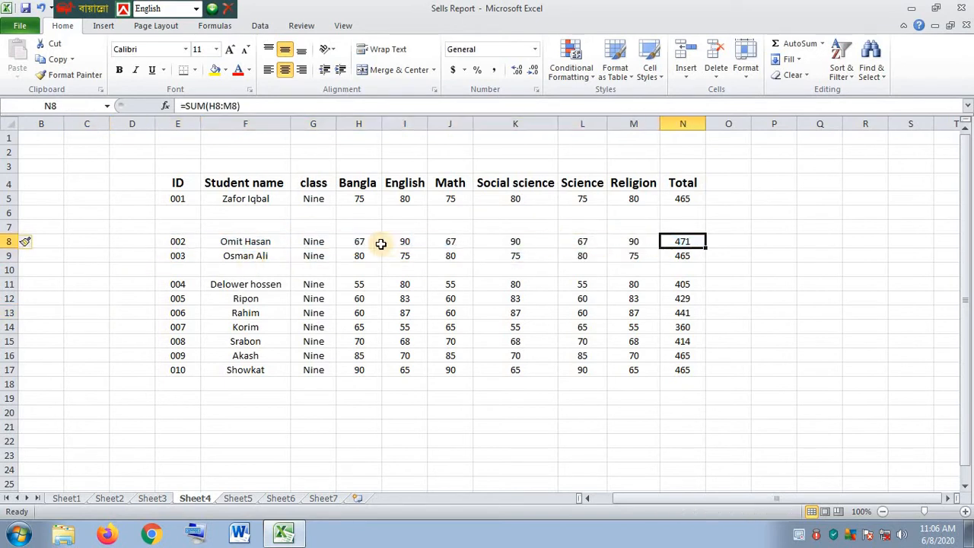
{"action": "left_click_drag", "start_coordinate": [163, 237], "coordinate": [689, 241]}
{"action": "left_click", "coordinate": [688, 76]}
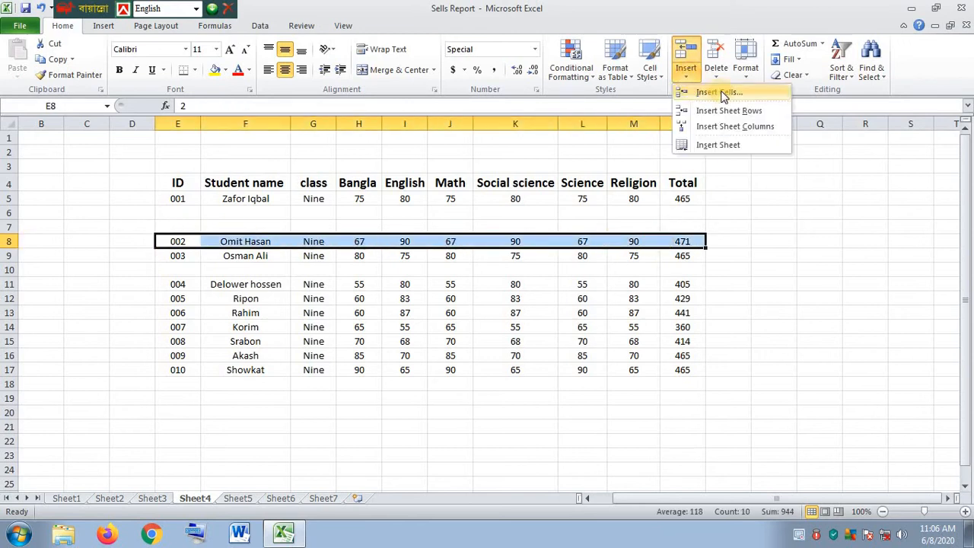
{"action": "left_click", "coordinate": [723, 92]}
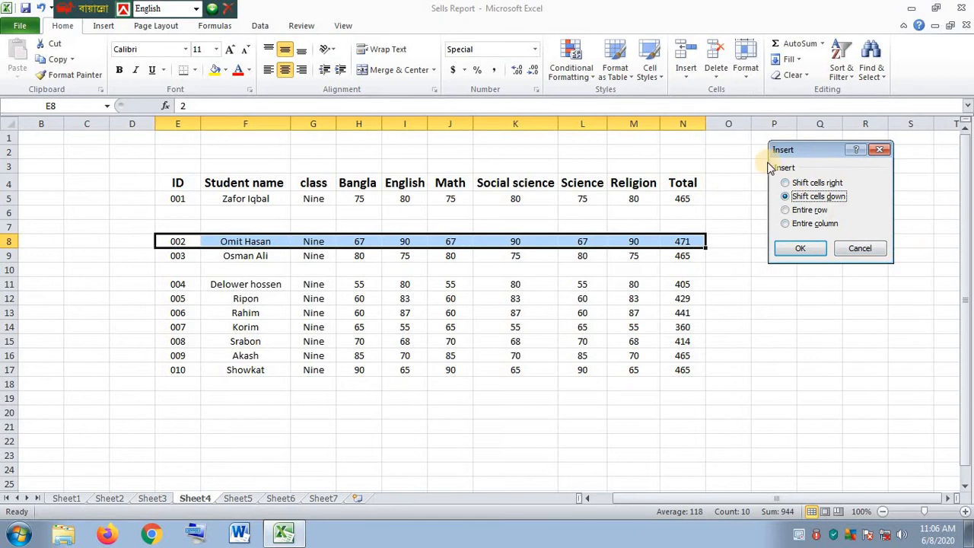
{"action": "left_click", "coordinate": [881, 150]}
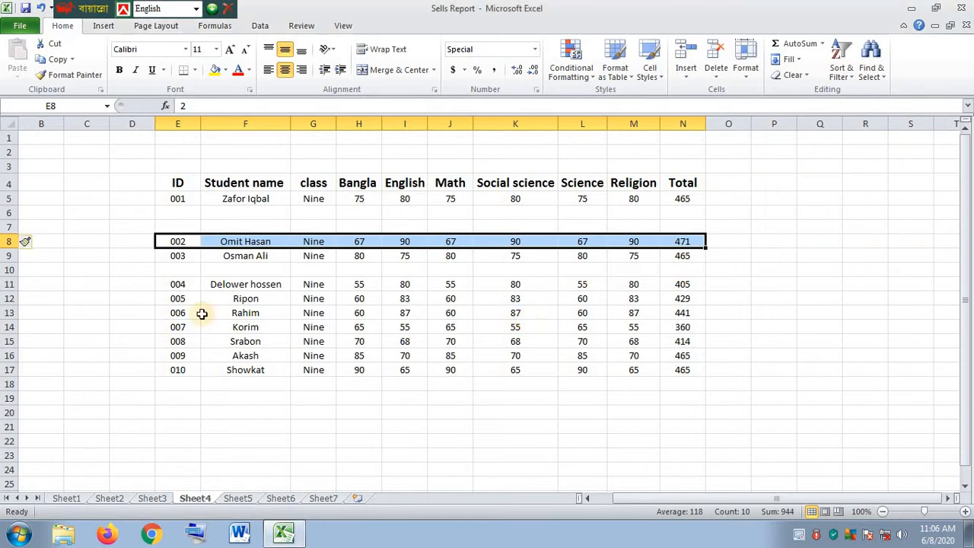
Select the whole of row 8 and insert a blank row there with Insert Cells
{"action": "left_click", "coordinate": [9, 241]}
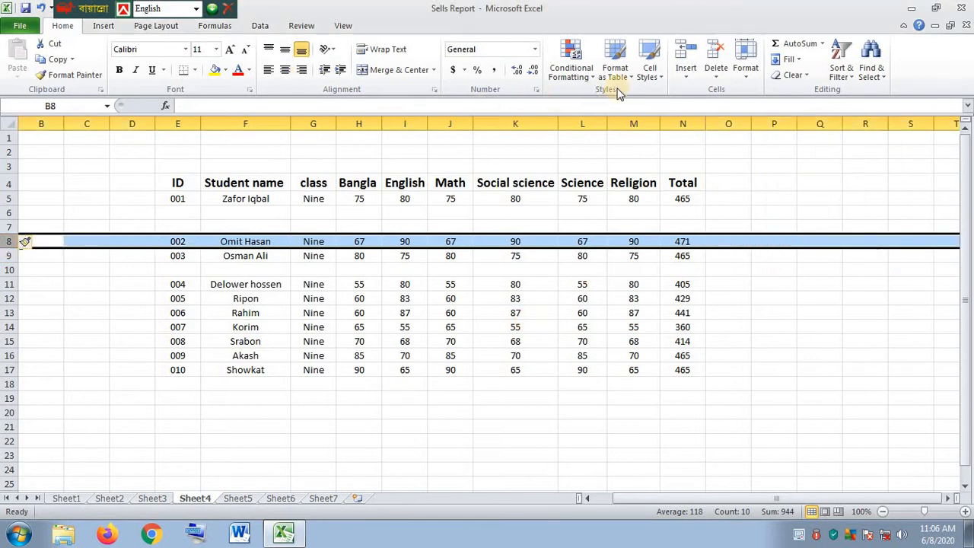
{"action": "left_click", "coordinate": [685, 73]}
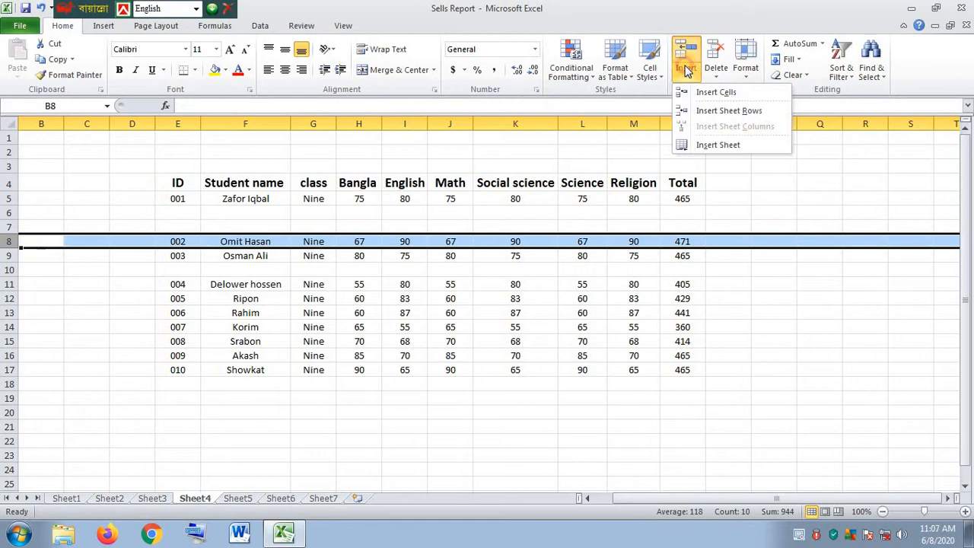
{"action": "left_click", "coordinate": [717, 92]}
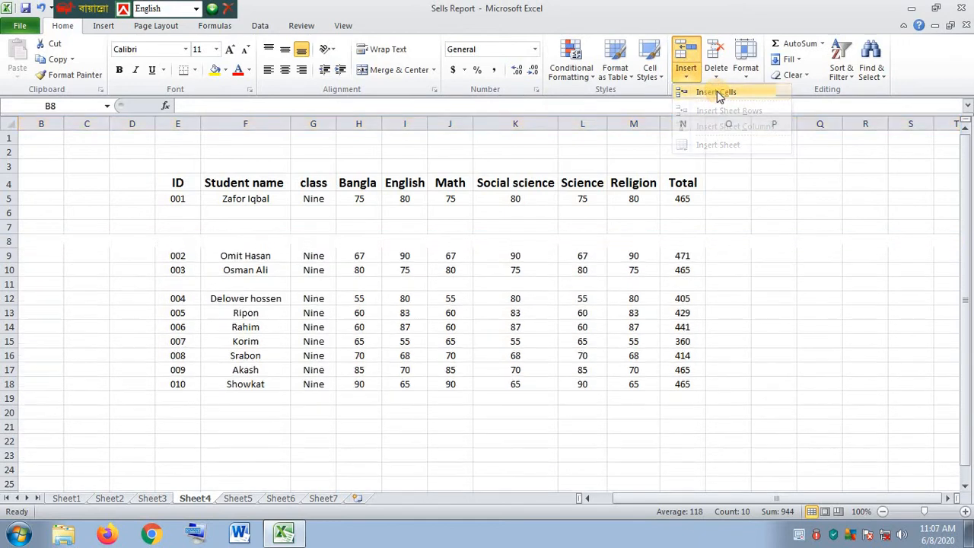
Select the whole of row 9 and insert a blank row above it with Insert Sheet Rows
{"action": "left_click", "coordinate": [8, 255]}
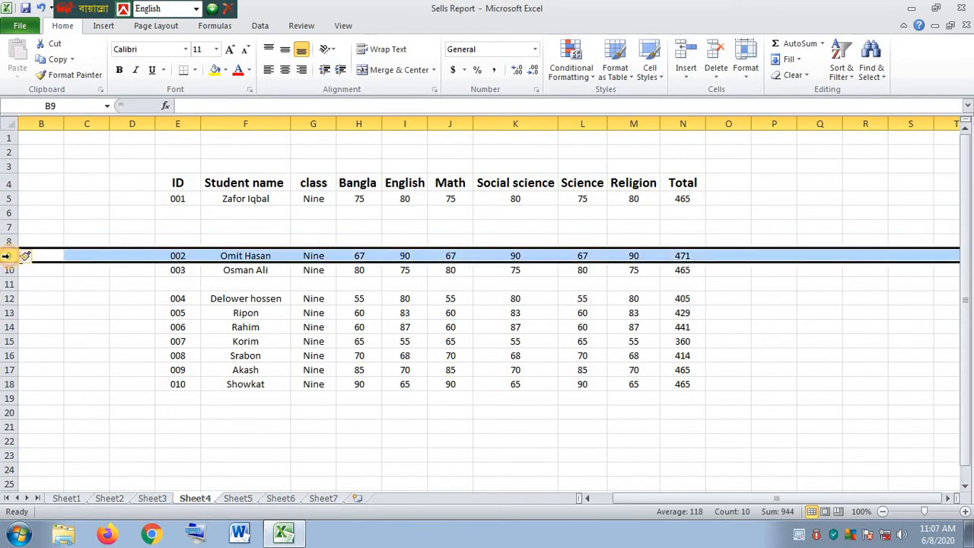
{"action": "left_click", "coordinate": [689, 75]}
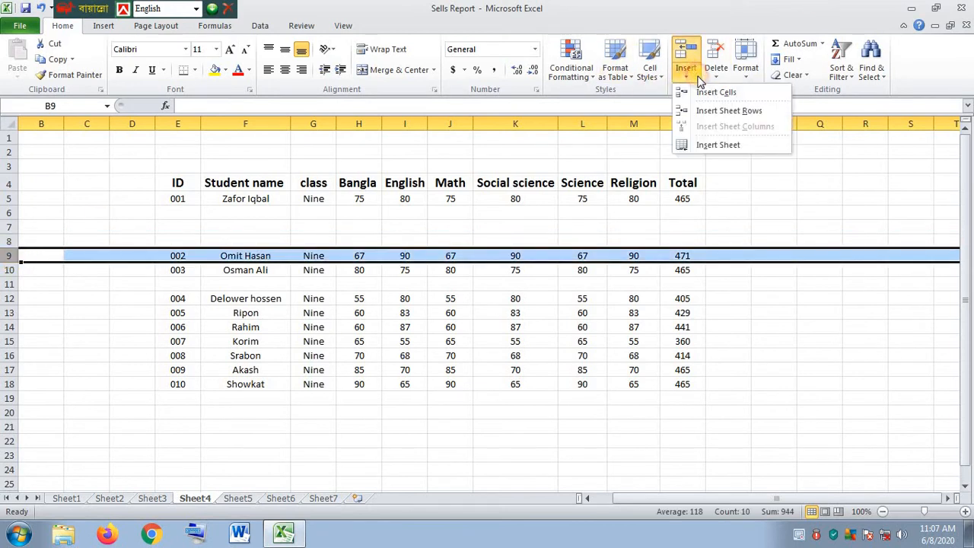
{"action": "left_click", "coordinate": [725, 111]}
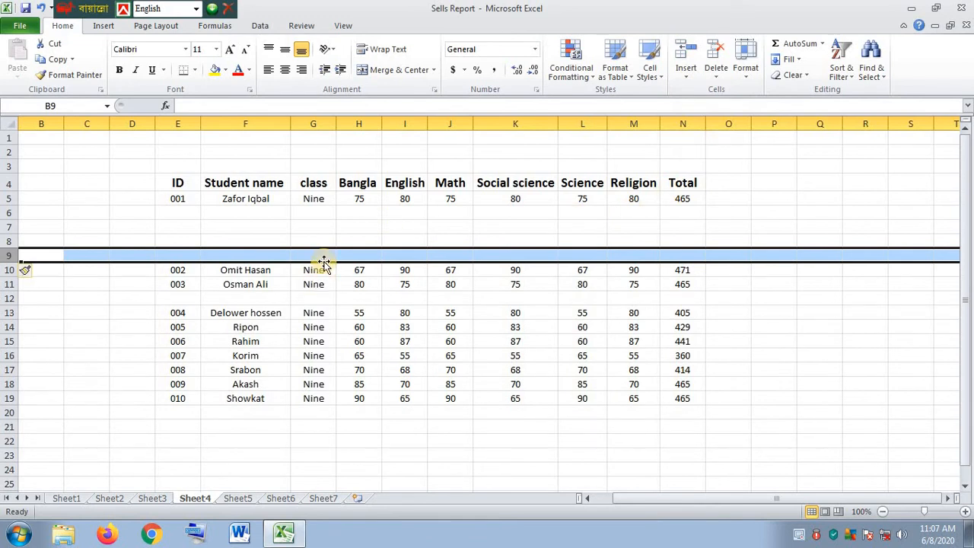
{"action": "left_click", "coordinate": [854, 395]}
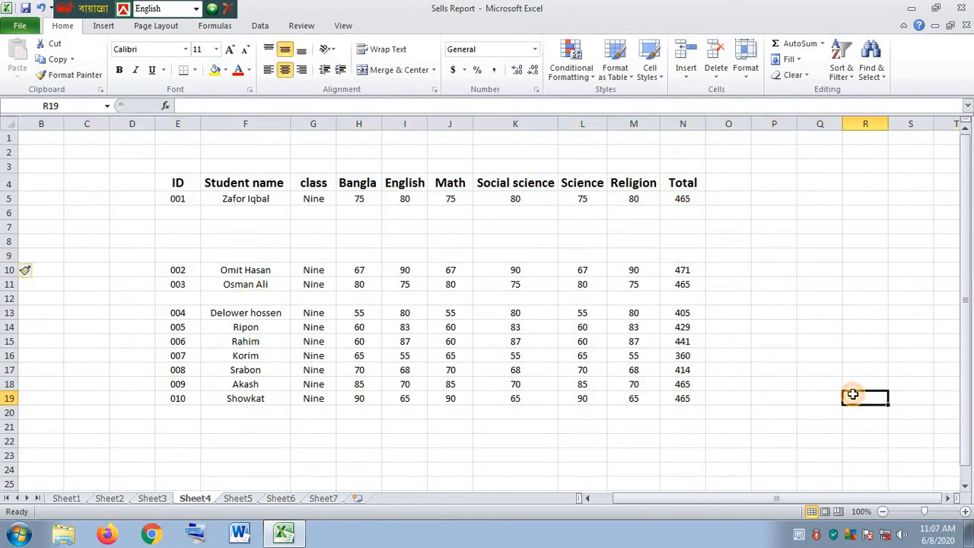
Undo the last three row insertions at rows 9, 8 and 7, discarding any stray cell entries
{"action": "key", "text": "ctrl+z"}
{"action": "type", "text": "z"}
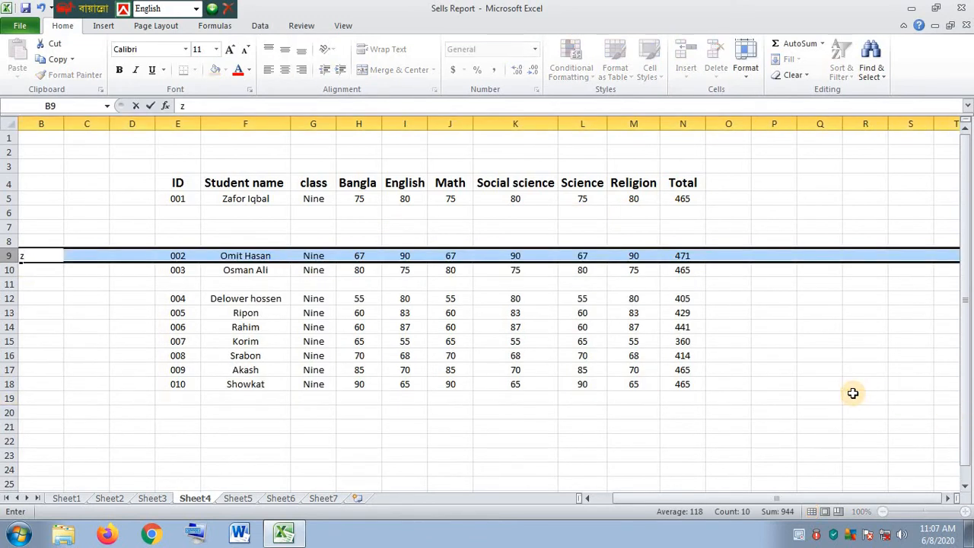
{"action": "key", "text": "Escape"}
{"action": "left_click", "coordinate": [165, 427]}
{"action": "type", "text": "z"}
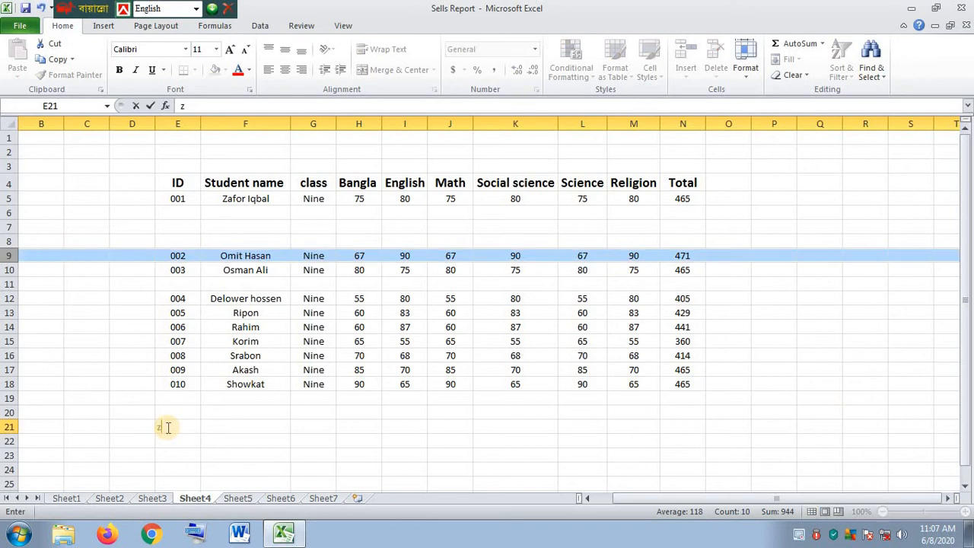
{"action": "key", "text": "Escape"}
{"action": "type", "text": "z"}
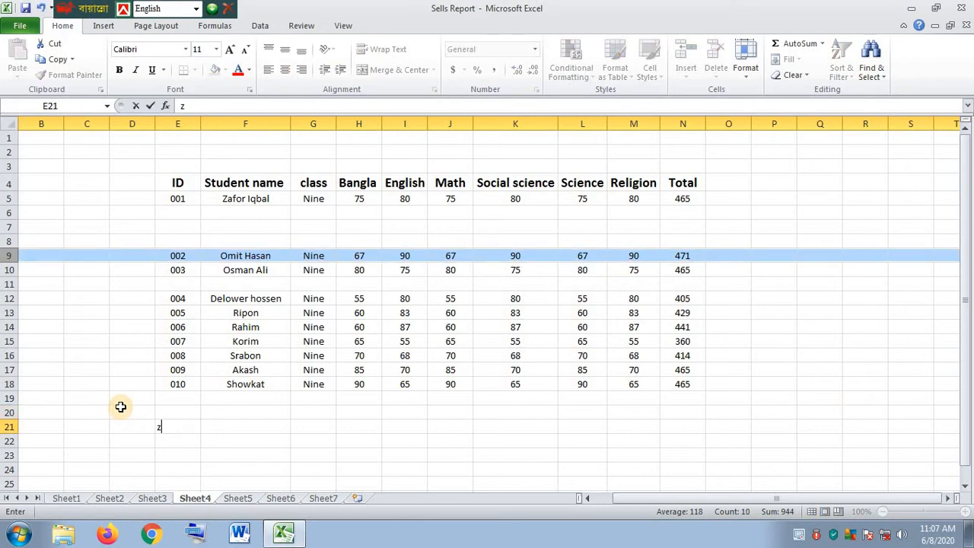
{"action": "key", "text": "Escape"}
{"action": "key", "text": "ctrl+z"}
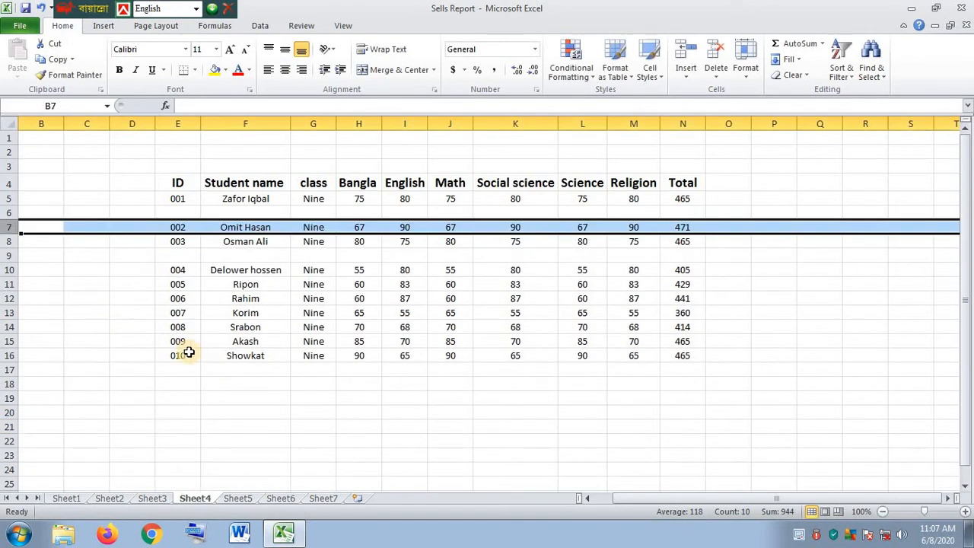
{"action": "left_click", "coordinate": [361, 423]}
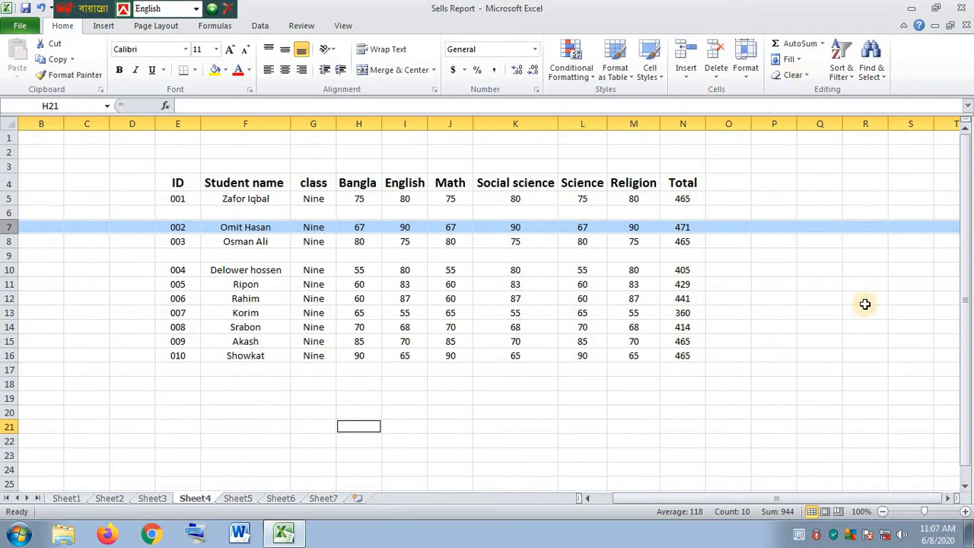
{"action": "left_click_drag", "start_coordinate": [865, 304], "coordinate": [866, 313]}
{"action": "left_click", "coordinate": [686, 76]}
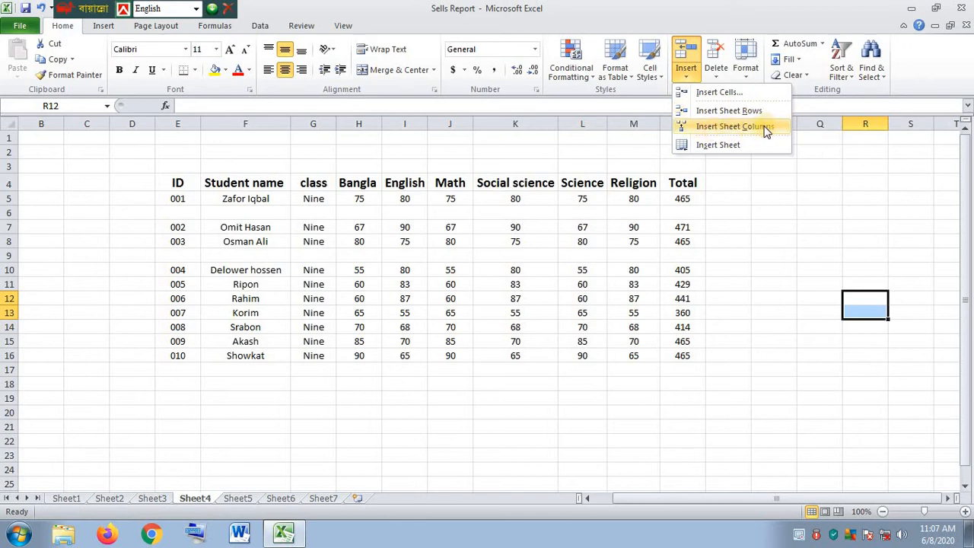
{"action": "left_click", "coordinate": [792, 273]}
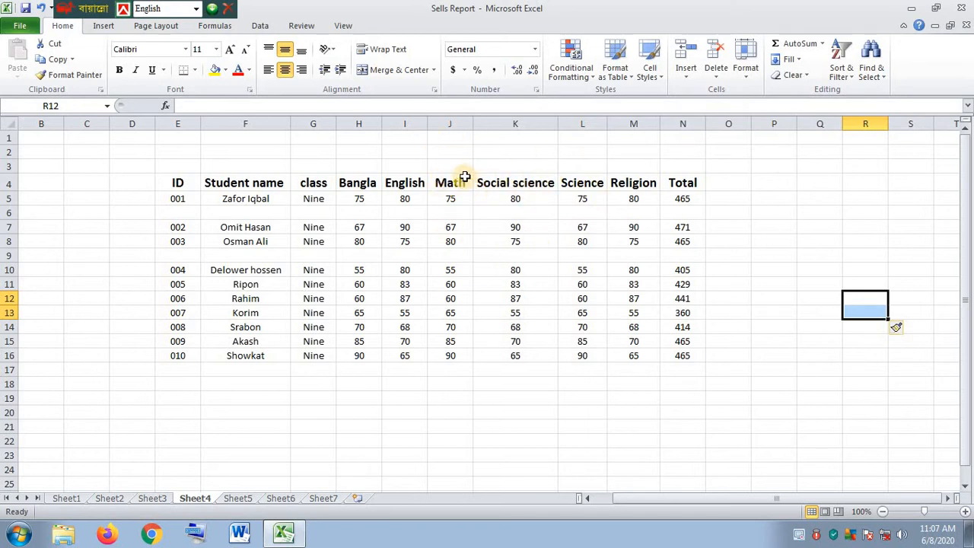
Insert an entire blank column before the Social science column, using Insert Cells on its selected range K4:K16
{"action": "left_click_drag", "start_coordinate": [499, 184], "coordinate": [501, 353]}
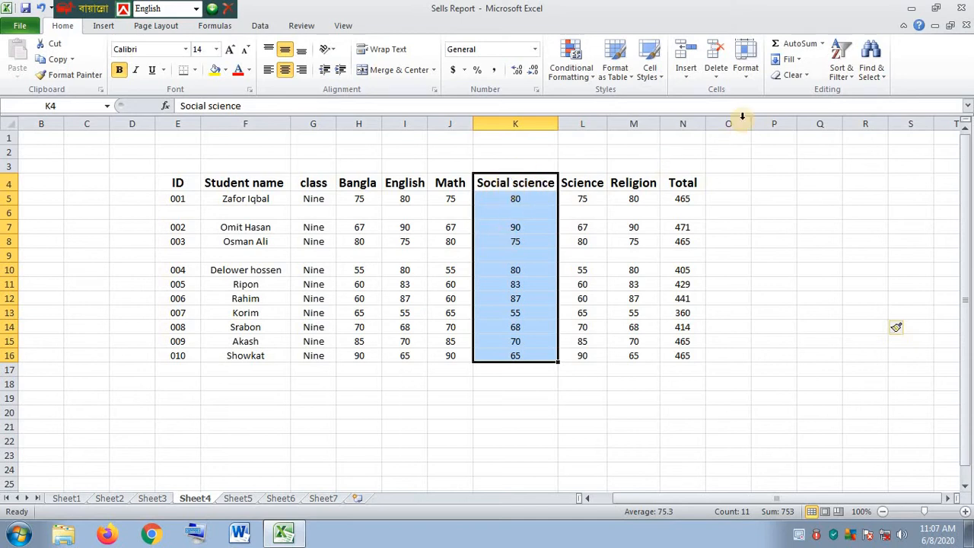
{"action": "left_click", "coordinate": [691, 80]}
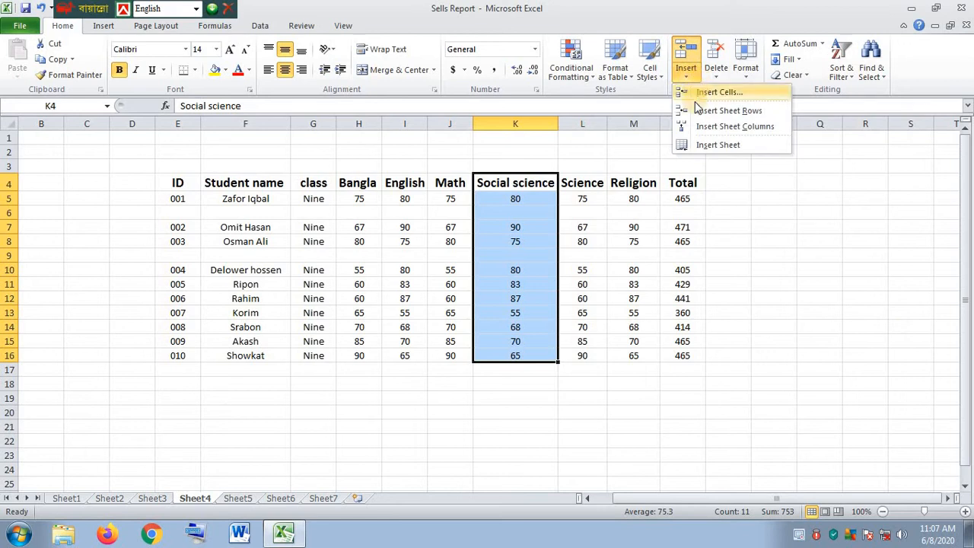
{"action": "left_click", "coordinate": [719, 92]}
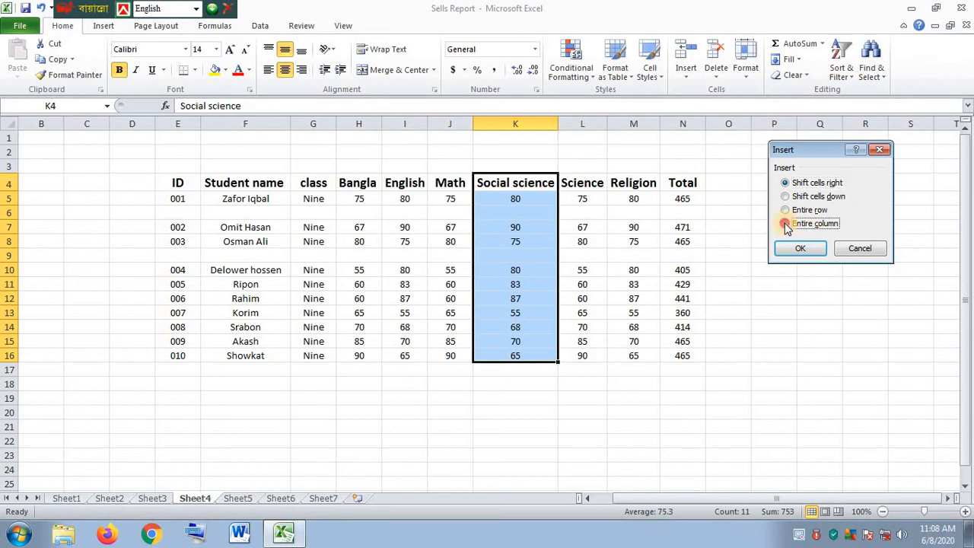
{"action": "left_click", "coordinate": [787, 224]}
{"action": "left_click", "coordinate": [791, 253]}
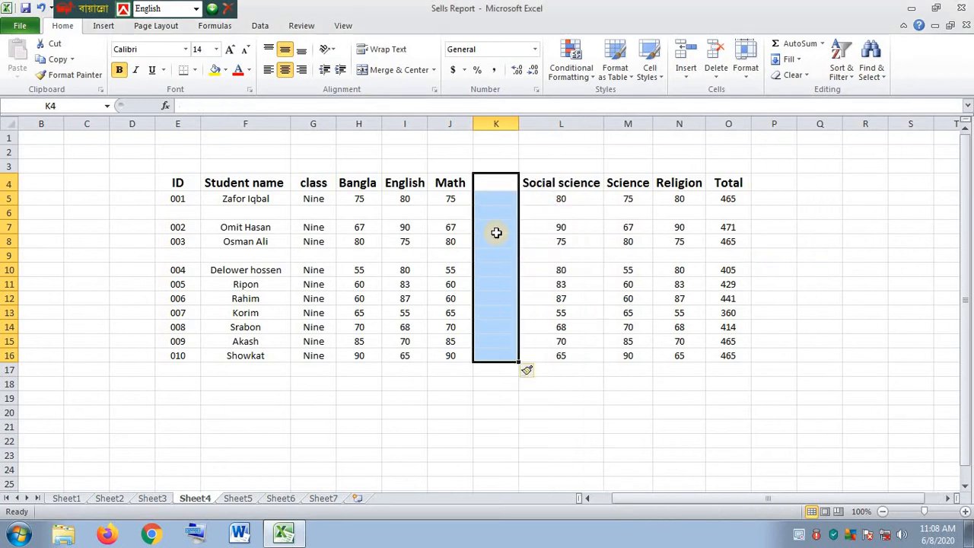
{"action": "left_click", "coordinate": [847, 267]}
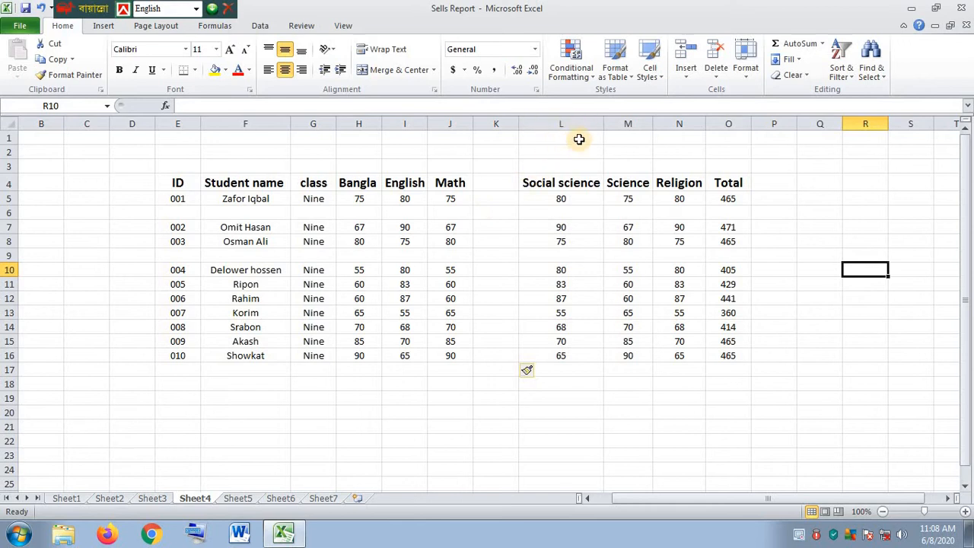
Select the whole Social science column and insert another blank column before it with Insert Sheet Columns
{"action": "left_click", "coordinate": [568, 118]}
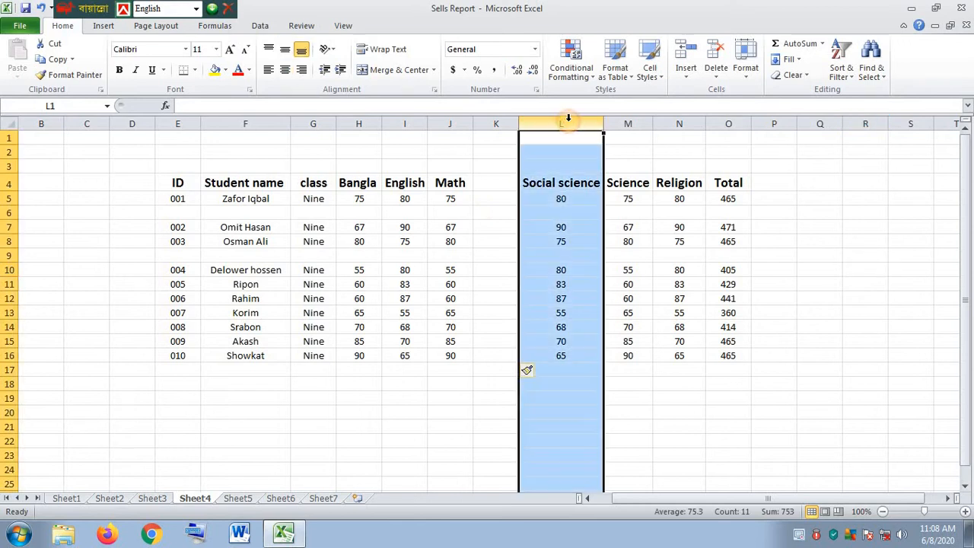
{"action": "left_click", "coordinate": [698, 82]}
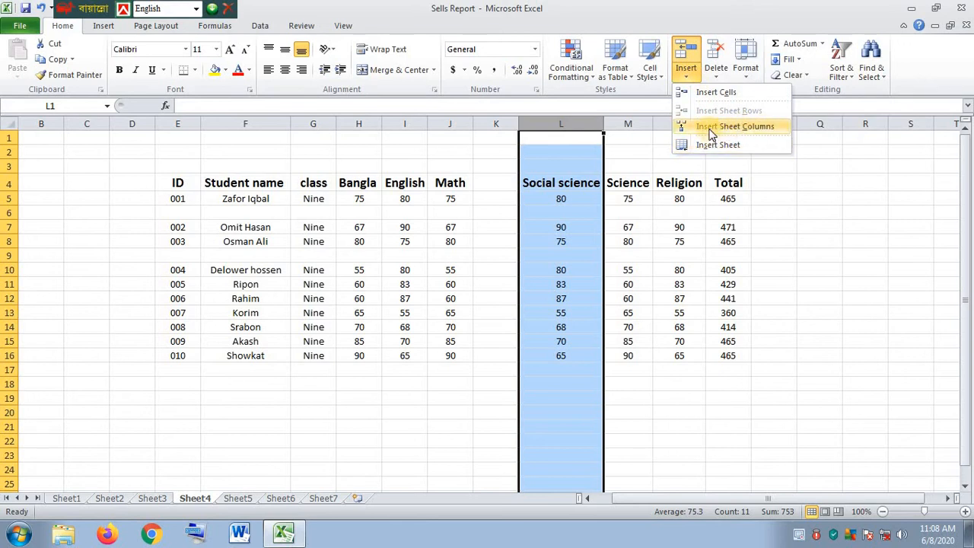
{"action": "left_click", "coordinate": [733, 128]}
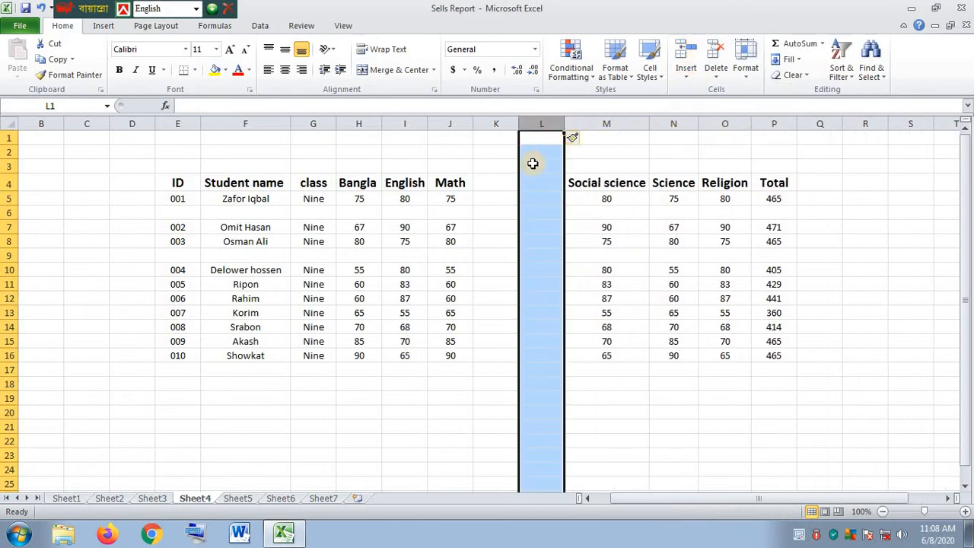
{"action": "left_click", "coordinate": [646, 155]}
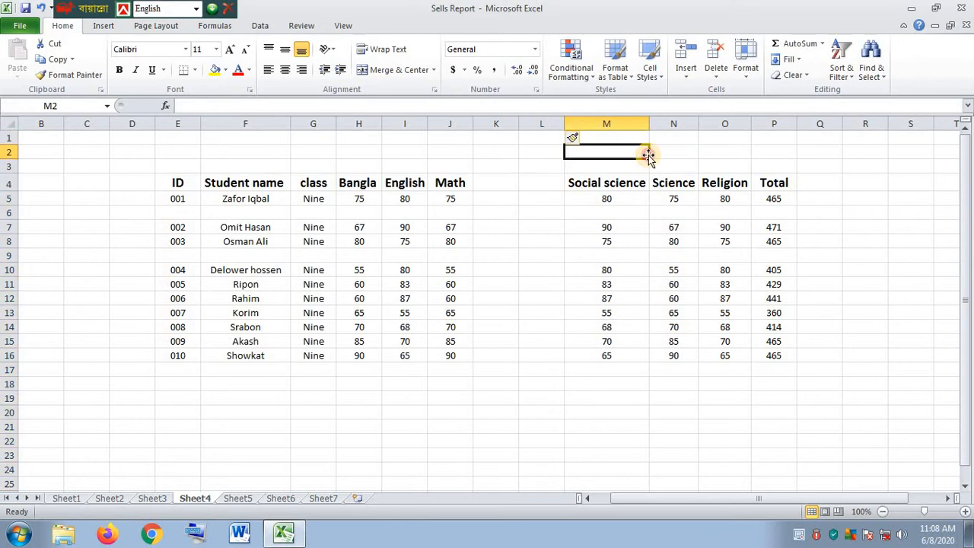
Select the whole Math column and insert a blank column between English and Math
{"action": "left_click", "coordinate": [458, 122]}
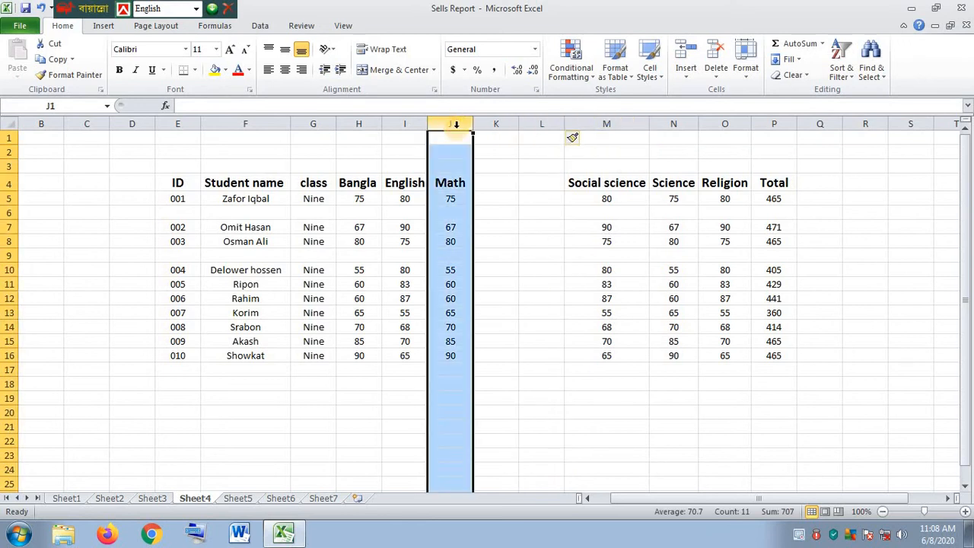
{"action": "right_click", "coordinate": [460, 191]}
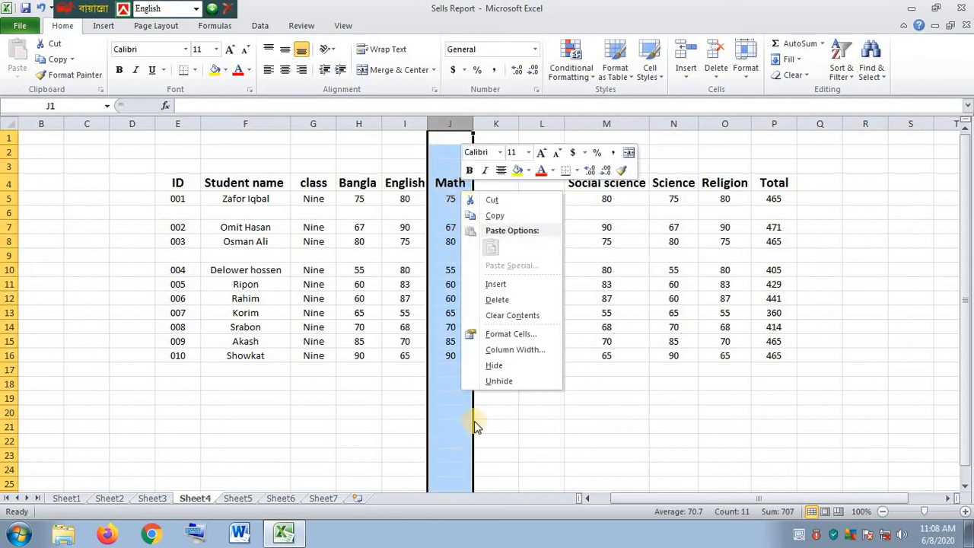
{"action": "left_click", "coordinate": [524, 284]}
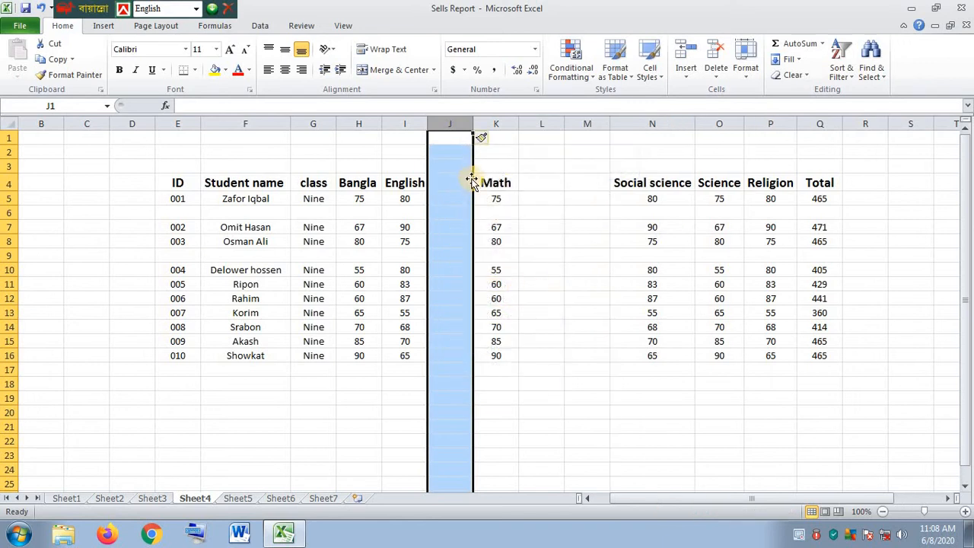
{"action": "left_click", "coordinate": [582, 236]}
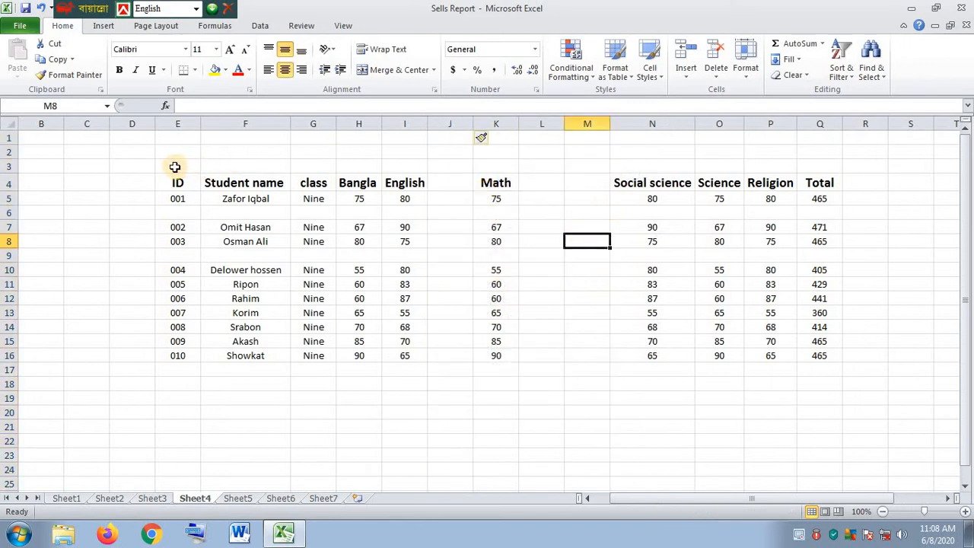
{"action": "left_click_drag", "start_coordinate": [163, 179], "coordinate": [811, 356]}
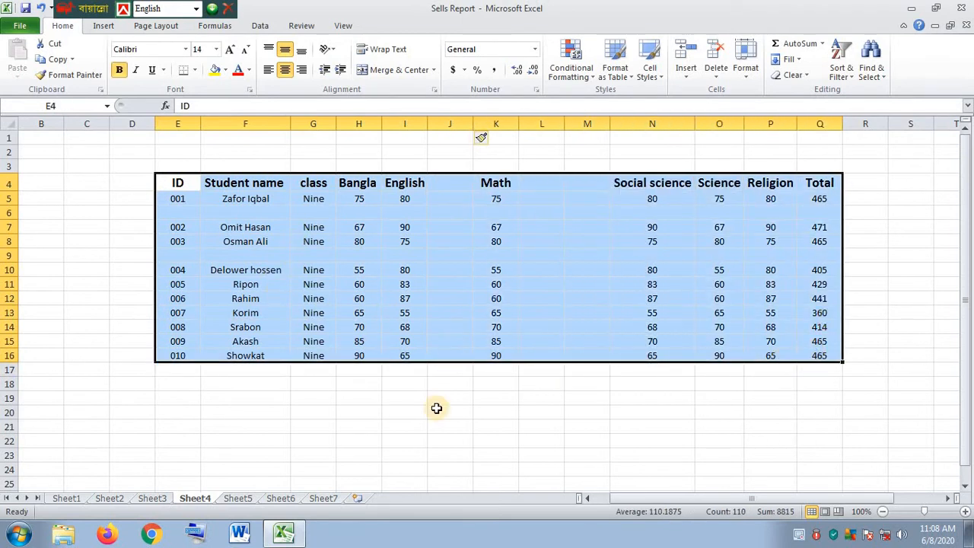
{"action": "left_click", "coordinate": [436, 408]}
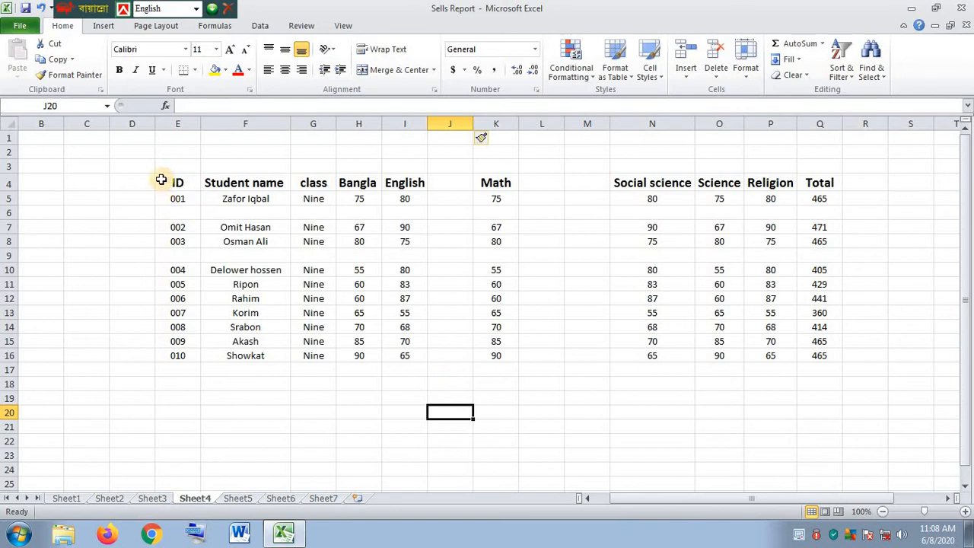
{"action": "left_click_drag", "start_coordinate": [161, 179], "coordinate": [807, 357]}
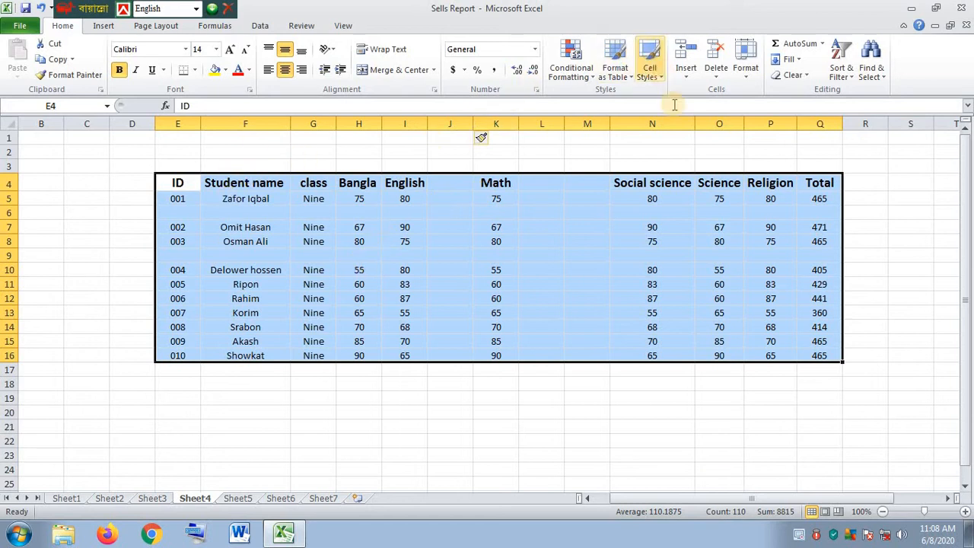
{"action": "left_click", "coordinate": [866, 271]}
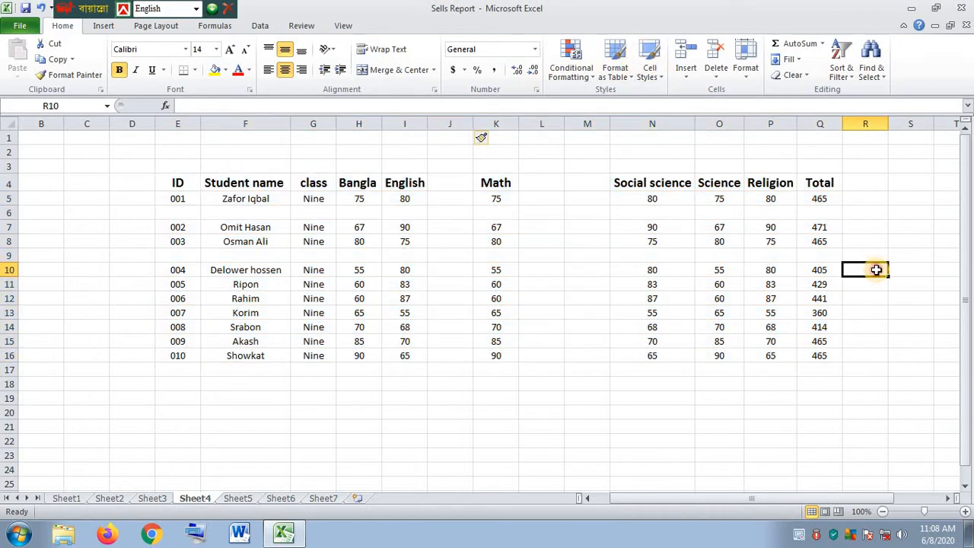
{"action": "left_click", "coordinate": [687, 76]}
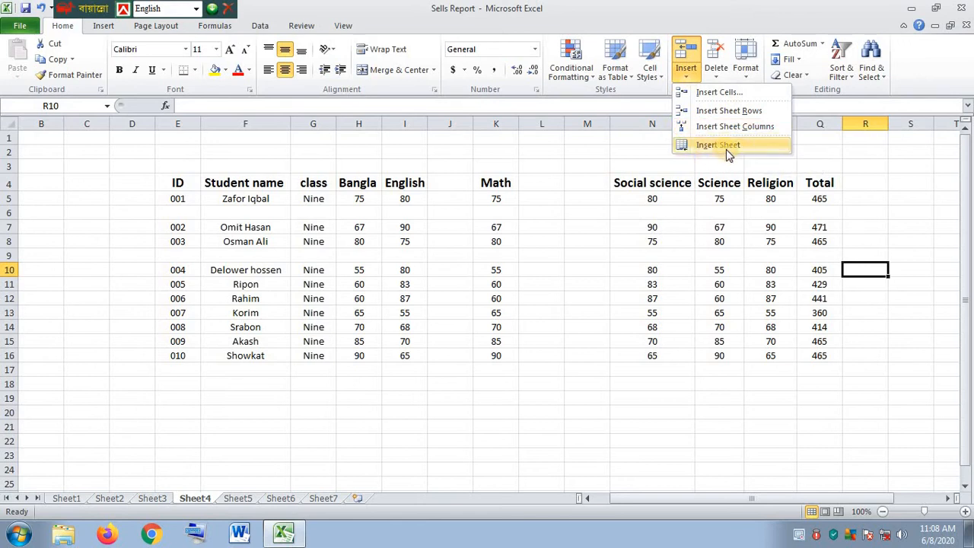
{"action": "left_click", "coordinate": [584, 292]}
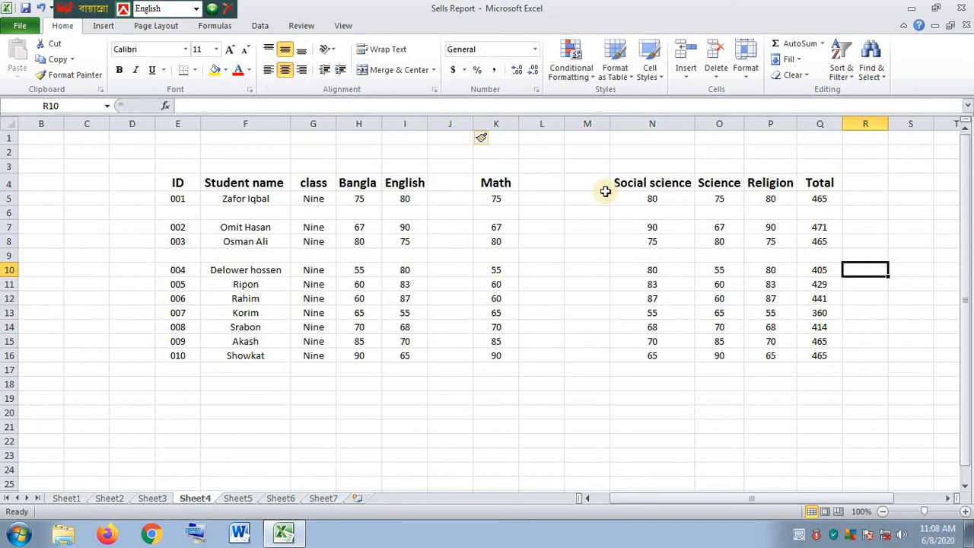
Insert a new sheet before Sheet4 and add three more blank worksheets after Sheet7
{"action": "left_click", "coordinate": [684, 79]}
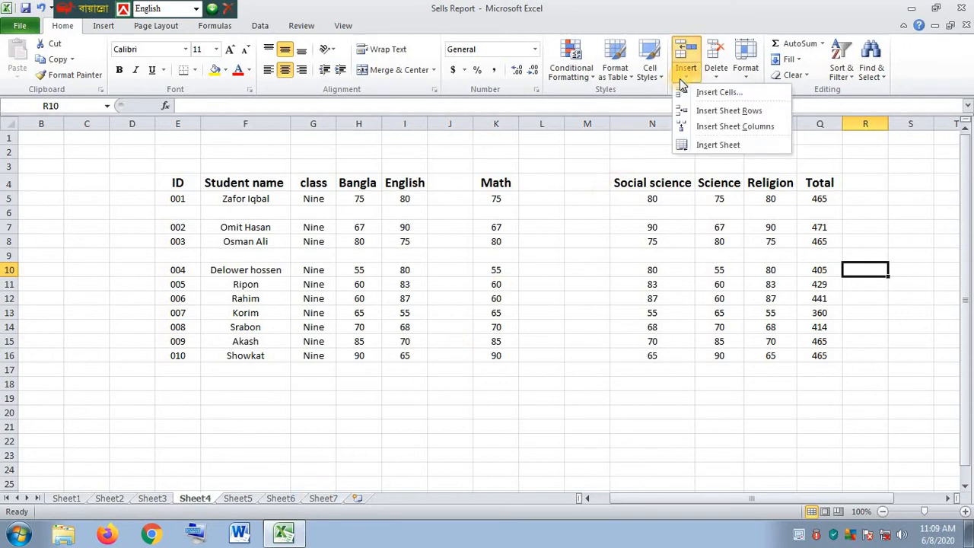
{"action": "left_click", "coordinate": [713, 144]}
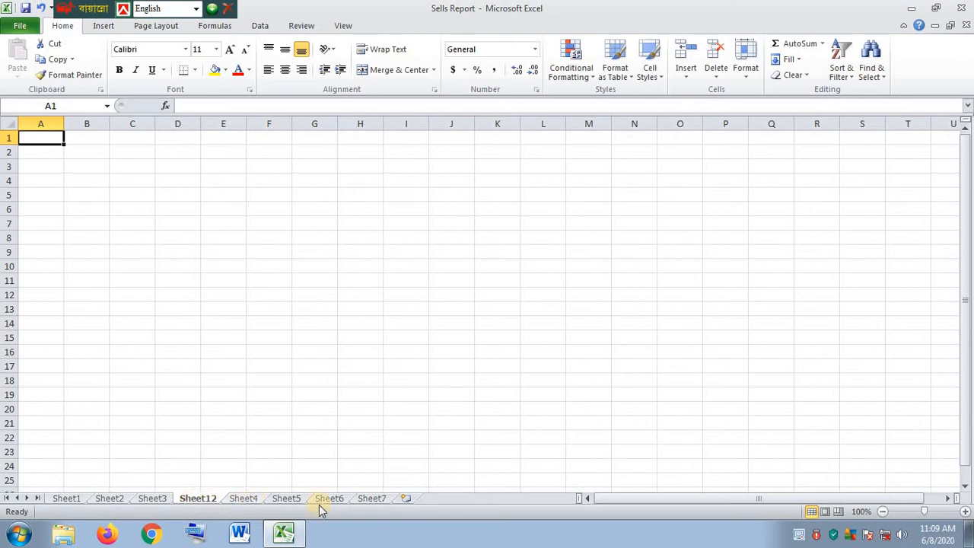
{"action": "left_click", "coordinate": [410, 499]}
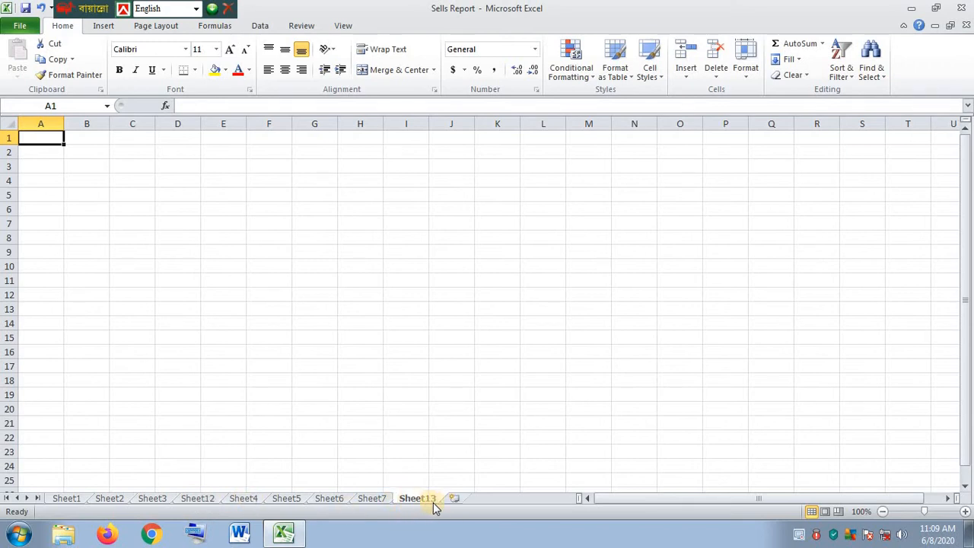
{"action": "left_click", "coordinate": [461, 498]}
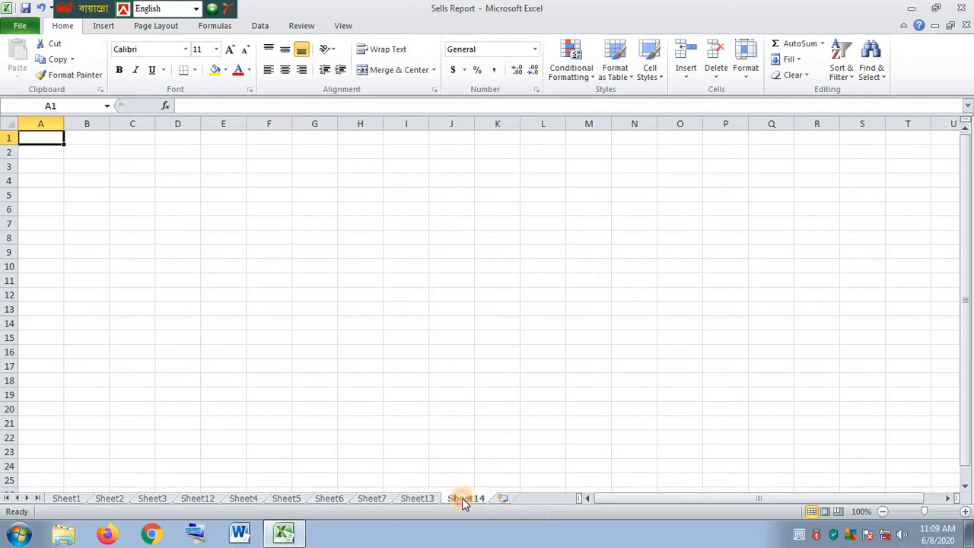
{"action": "left_click", "coordinate": [503, 499]}
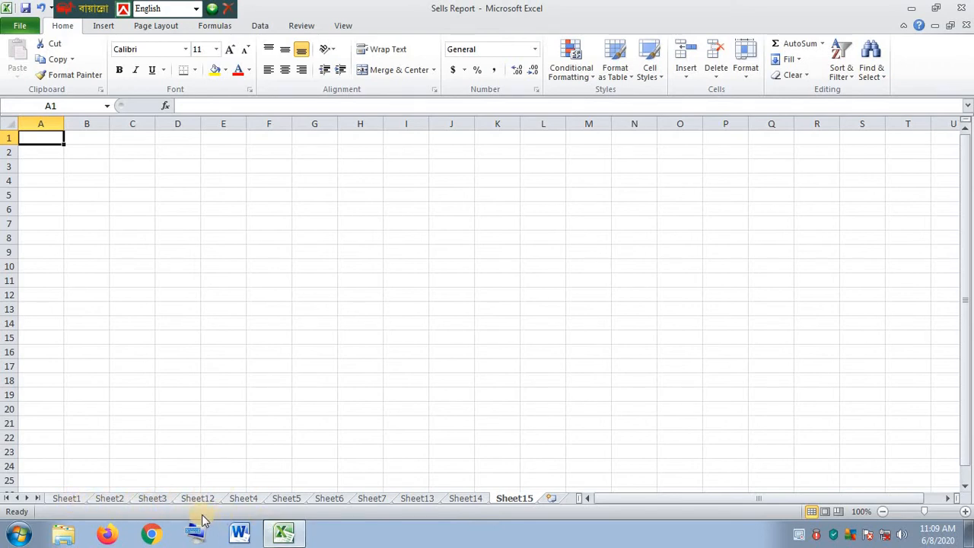
Move Sheet12 so that it sits between Sheet7 and Sheet13
{"action": "mouse_move", "coordinate": [183, 503]}
{"action": "left_mouse_down"}
{"action": "mouse_move", "coordinate": [327, 483]}
{"action": "mouse_move", "coordinate": [410, 488]}
{"action": "left_mouse_up"}
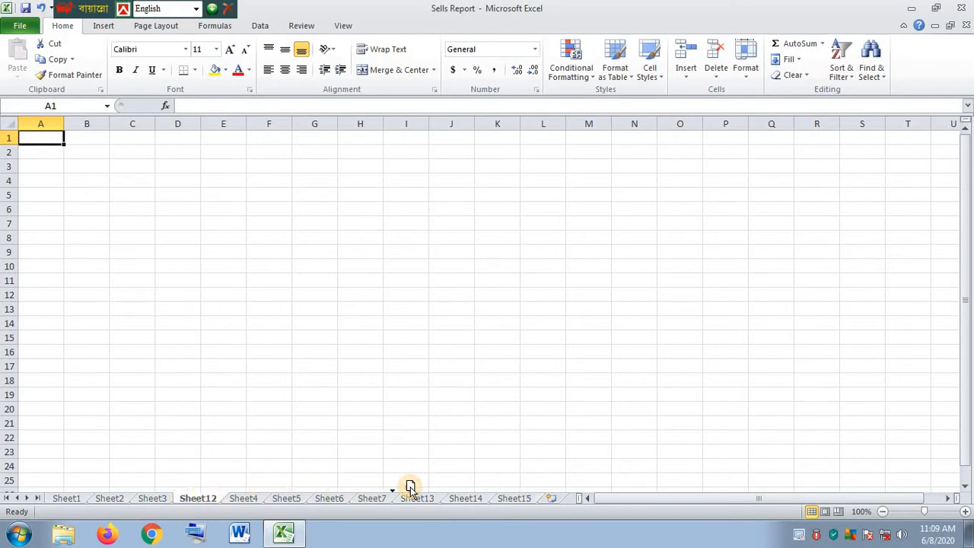
{"action": "left_click_drag", "start_coordinate": [405, 487], "coordinate": [403, 487]}
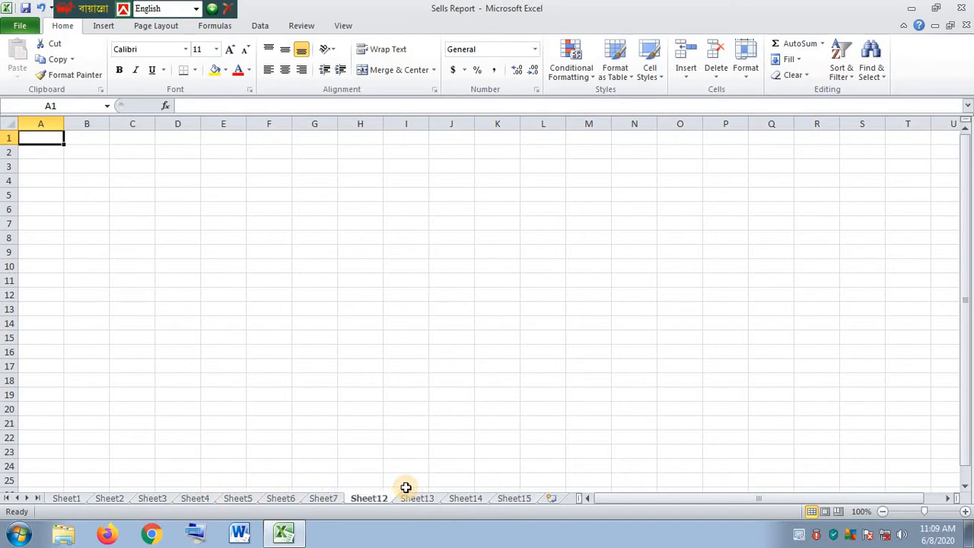
{"action": "left_click", "coordinate": [444, 438]}
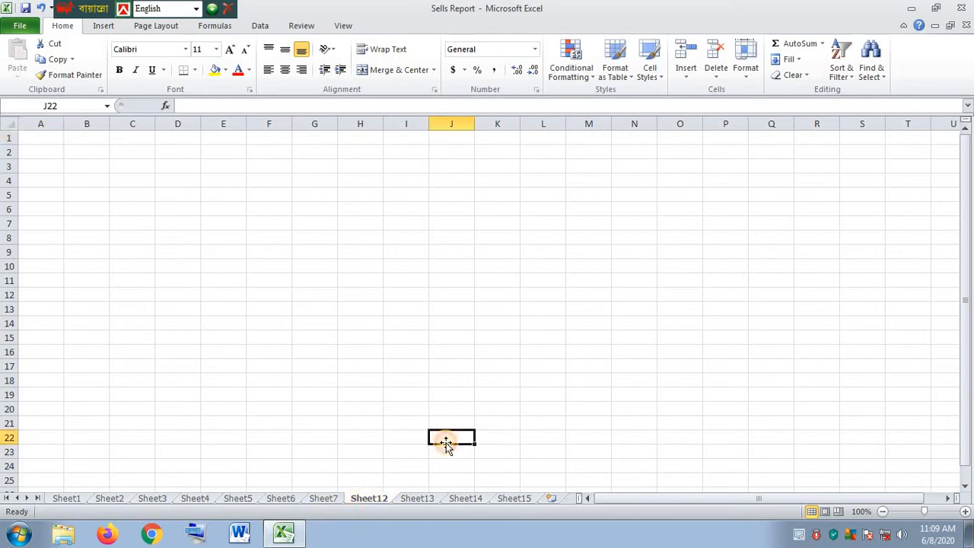
View Sheet13, Sheet14 and Sheet15 in turn, and return to the marks table on Sheet4
{"action": "left_click", "coordinate": [417, 499]}
{"action": "left_click", "coordinate": [452, 499]}
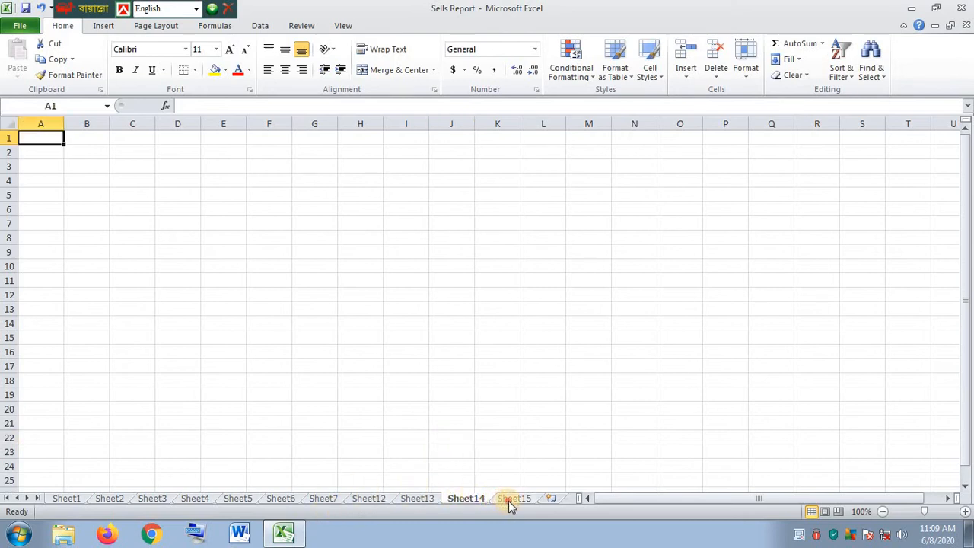
{"action": "left_click", "coordinate": [506, 500]}
{"action": "left_click", "coordinate": [195, 499]}
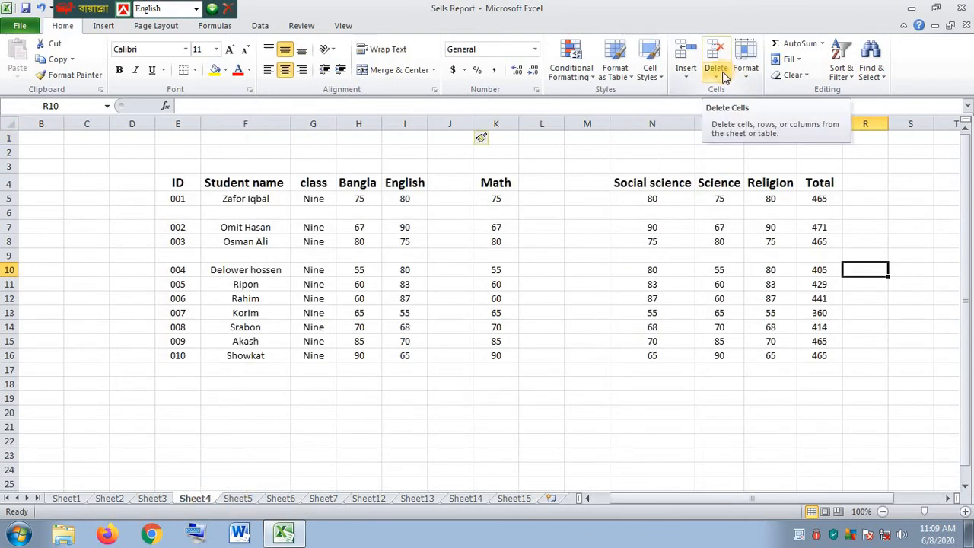
{"action": "left_click", "coordinate": [686, 70]}
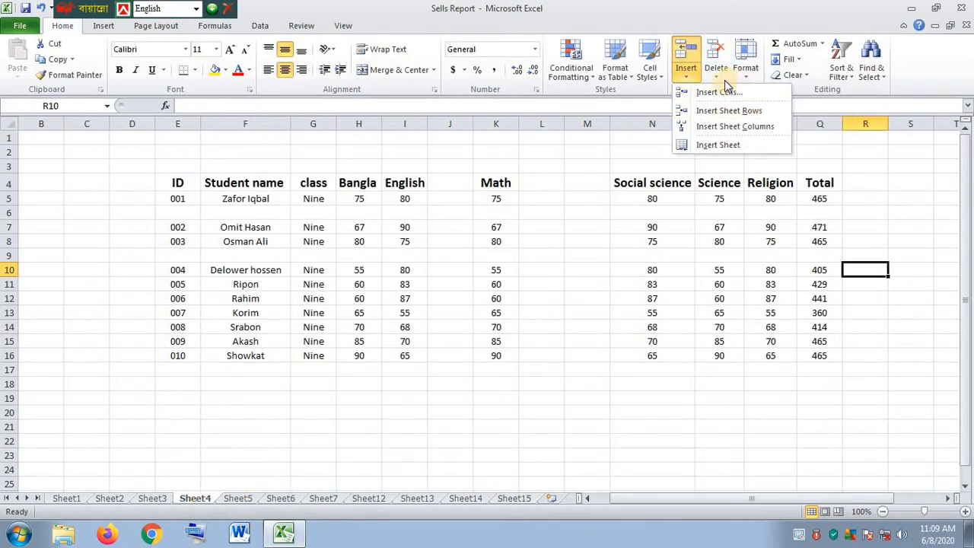
{"action": "left_click", "coordinate": [715, 61]}
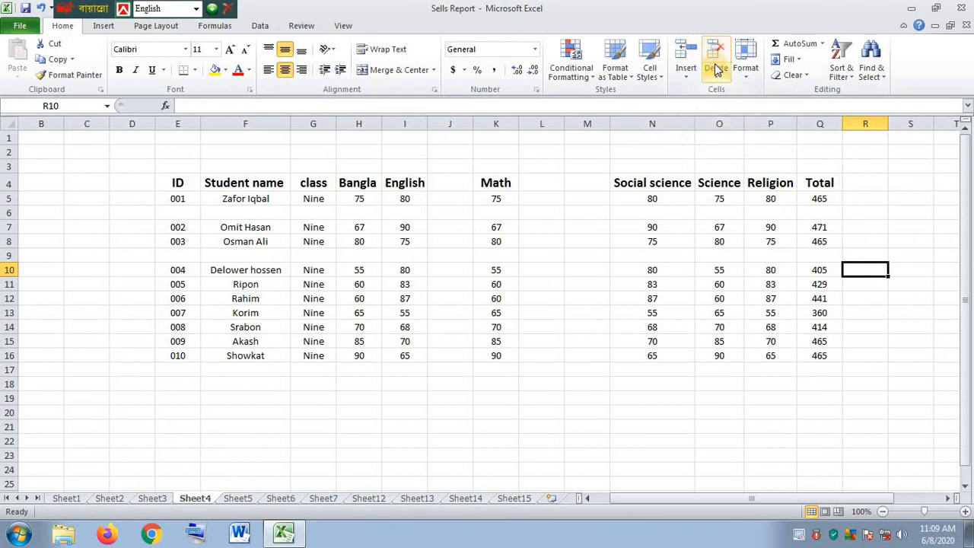
{"action": "left_click", "coordinate": [715, 65]}
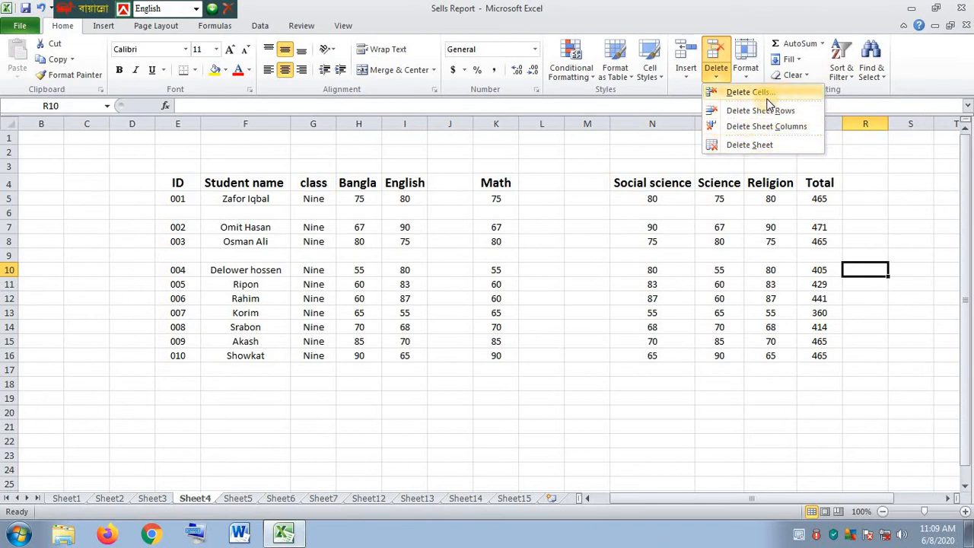
Undo the column insertions so the marks table has no blank columns between its subjects
{"action": "left_click", "coordinate": [173, 402]}
{"action": "type", "text": "zzz"}
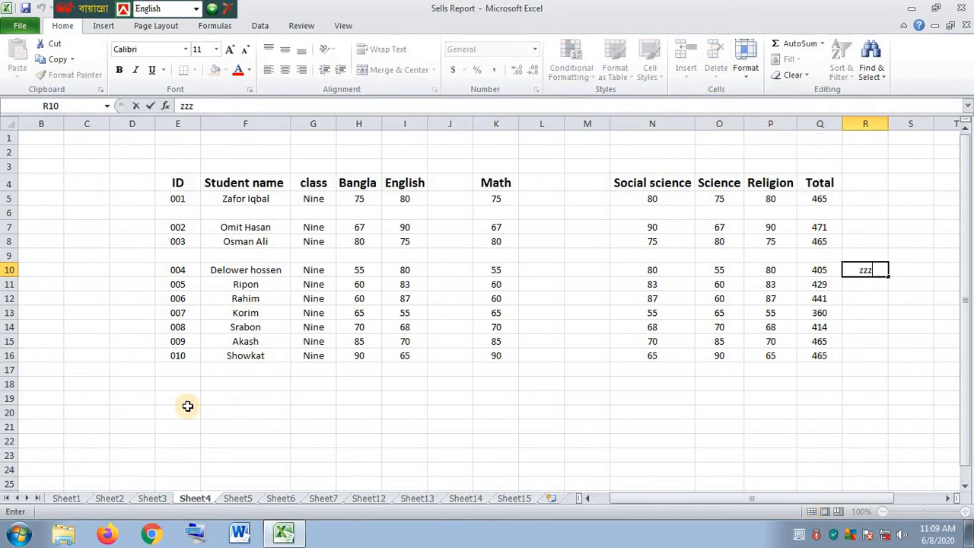
{"action": "key", "text": "ctrl+z"}
{"action": "left_click", "coordinate": [194, 418]}
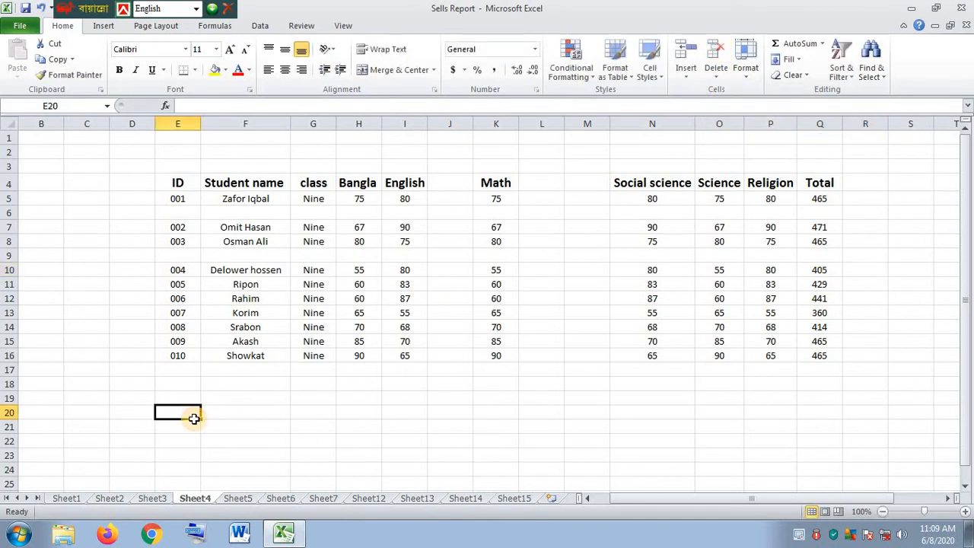
{"action": "key", "text": "ctrl+z"}
{"action": "type", "text": "z"}
{"action": "left_click", "coordinate": [137, 410]}
{"action": "key", "text": "ctrl+z"}
{"action": "key", "text": "ctrl+z"}
{"action": "key", "text": "ctrl+z"}
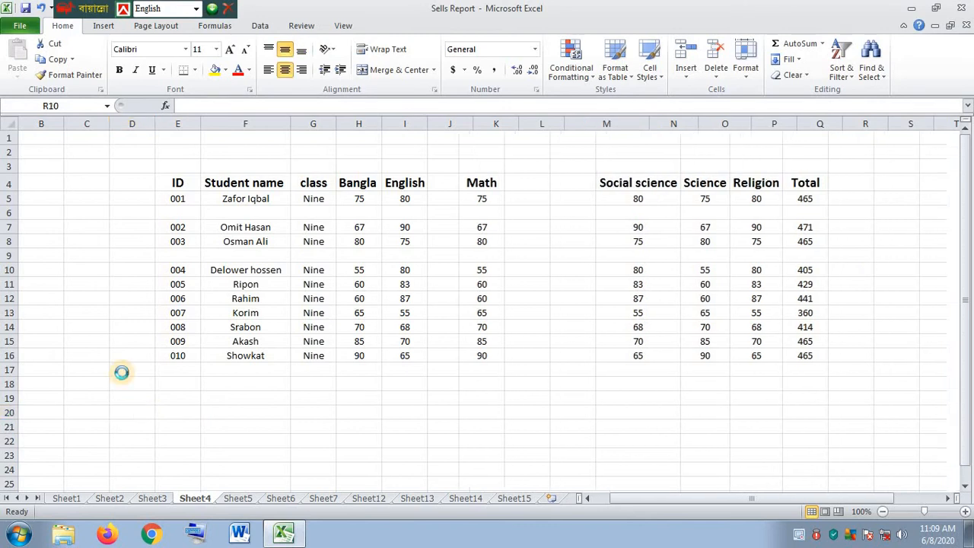
{"action": "type", "text": "zz"}
{"action": "type", "text": "z"}
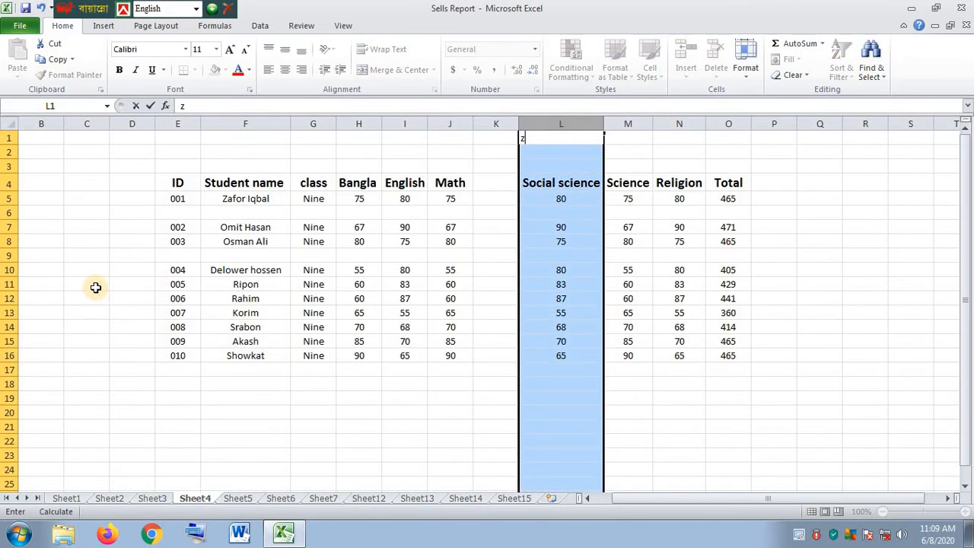
{"action": "left_click", "coordinate": [86, 284]}
{"action": "key", "text": "ctrl+z"}
{"action": "key", "text": "ctrl+z"}
{"action": "type", "text": "zz"}
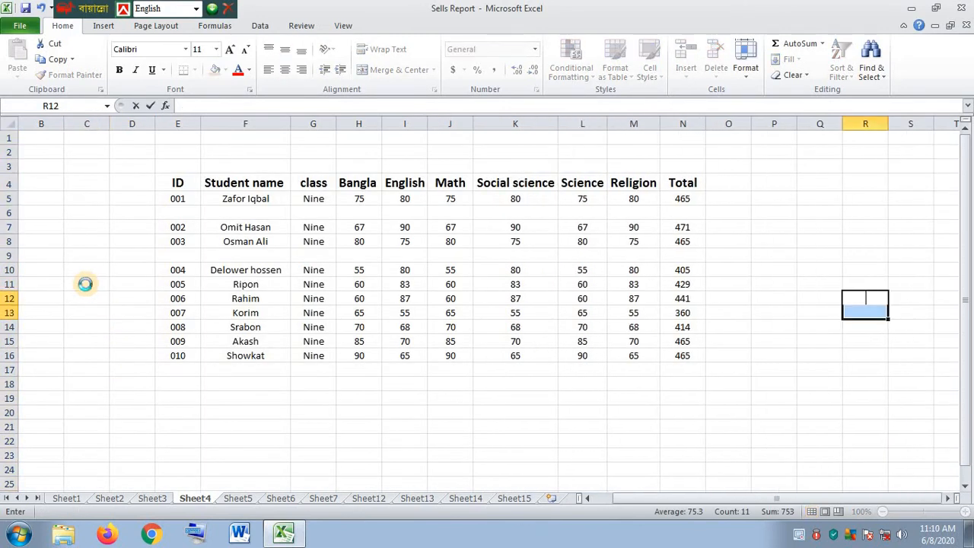
Undo the row insertions so the marks table has no blank rows between the students
{"action": "left_click", "coordinate": [85, 284]}
{"action": "key", "text": "ctrl+z"}
{"action": "key", "text": "ctrl+z"}
{"action": "type", "text": "zz"}
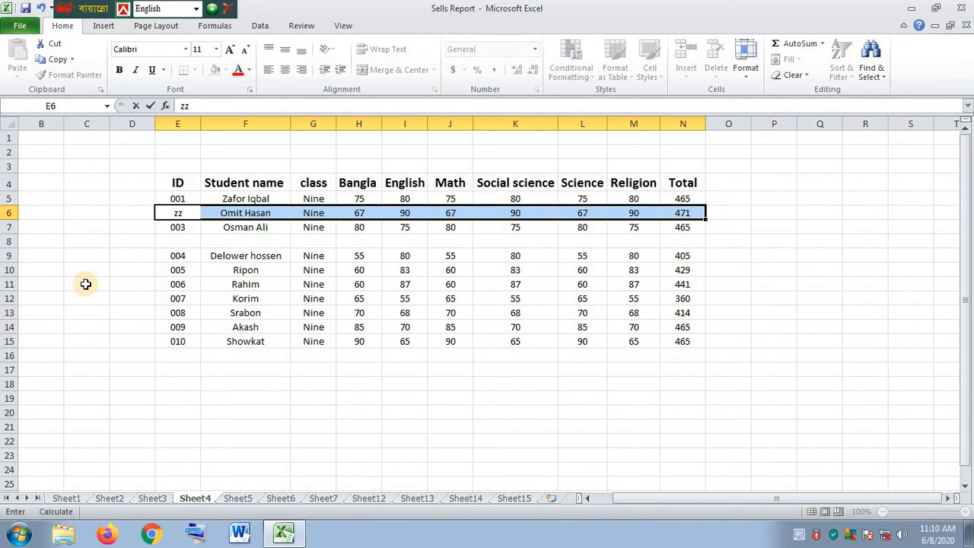
{"action": "key", "text": "ctrl+z"}
{"action": "key", "text": "ctrl+z"}
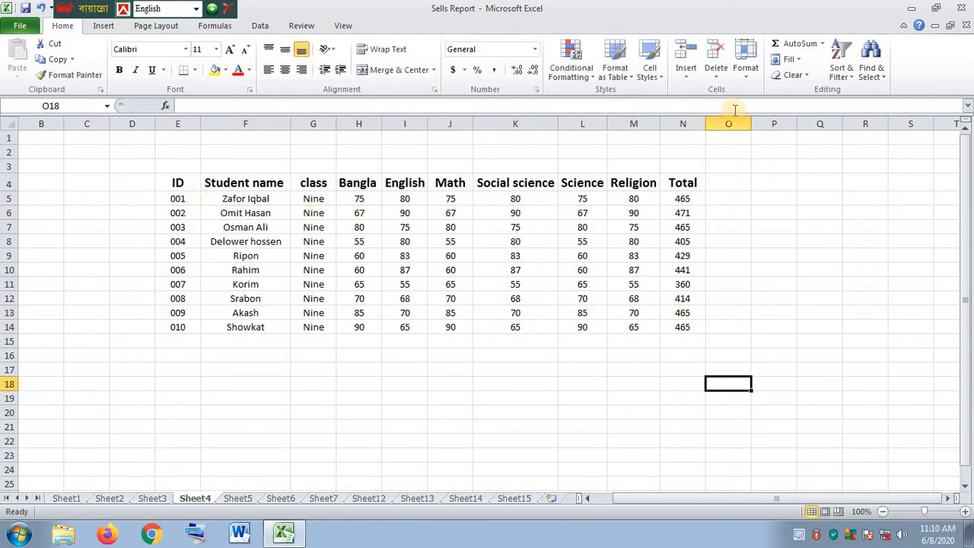
{"action": "left_click", "coordinate": [719, 74]}
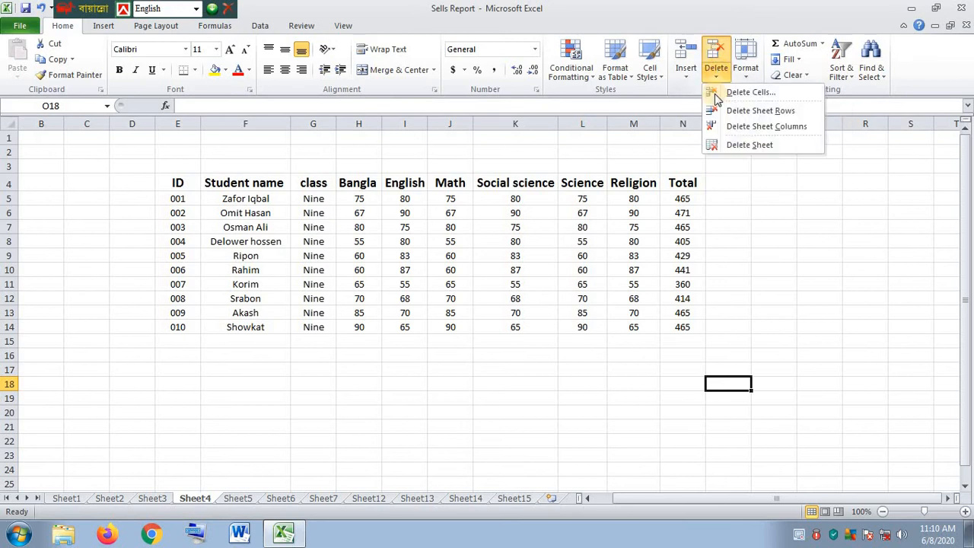
{"action": "left_click", "coordinate": [769, 95]}
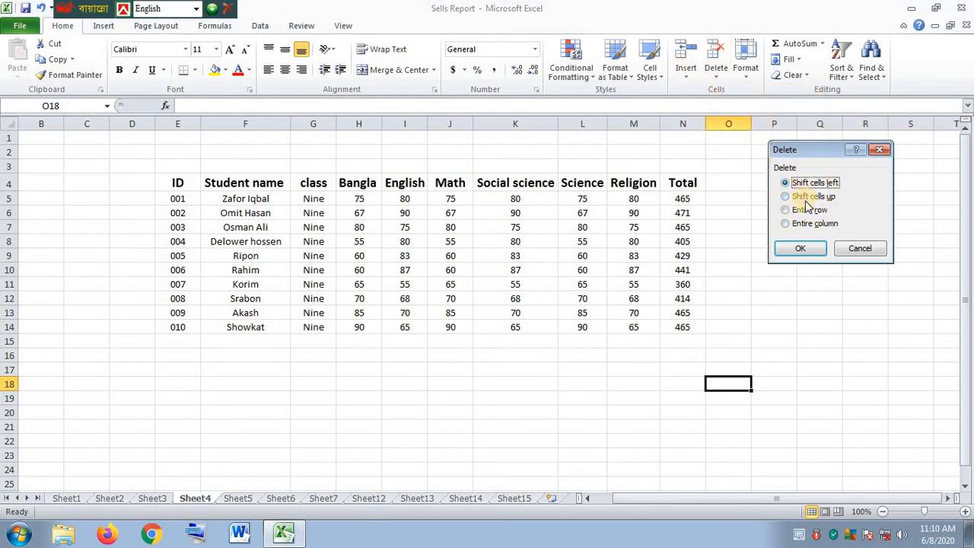
{"action": "left_click", "coordinate": [881, 151]}
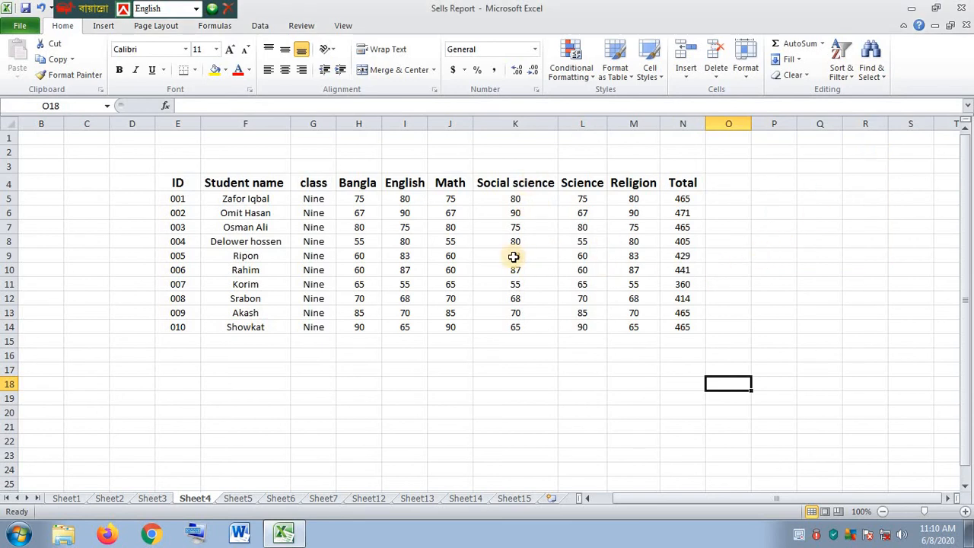
Delete the Social science mark in cell K8, shifting the remaining cells of the row left
{"action": "left_click", "coordinate": [533, 241]}
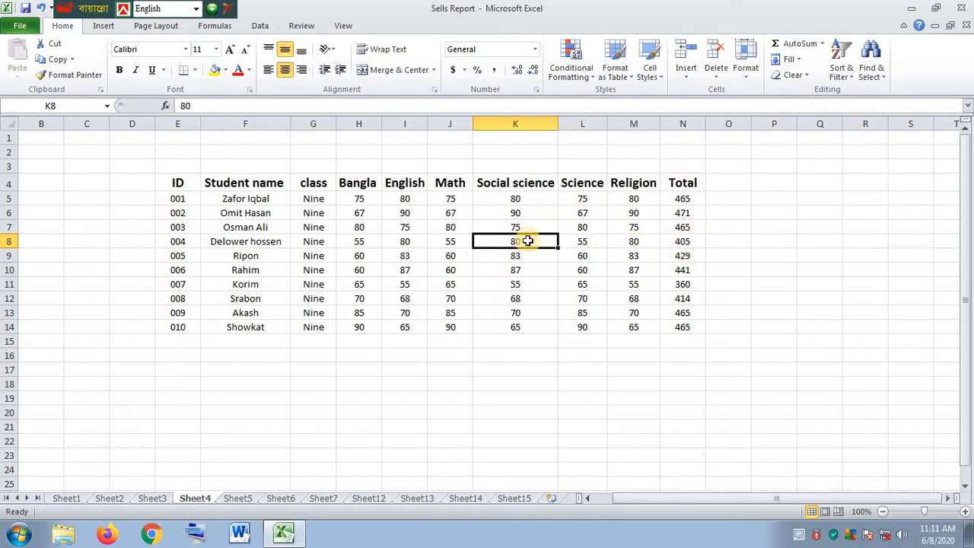
{"action": "left_click", "coordinate": [717, 72]}
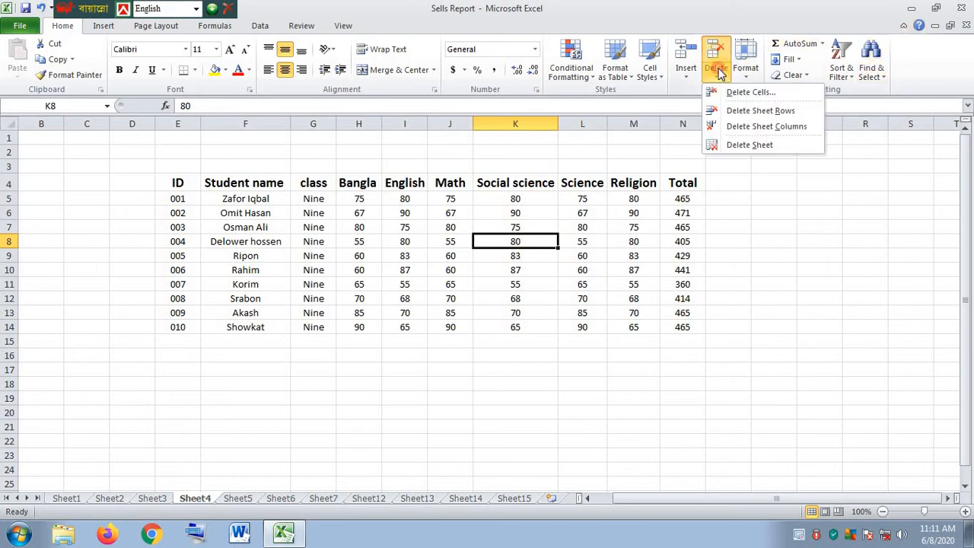
{"action": "left_click", "coordinate": [748, 93]}
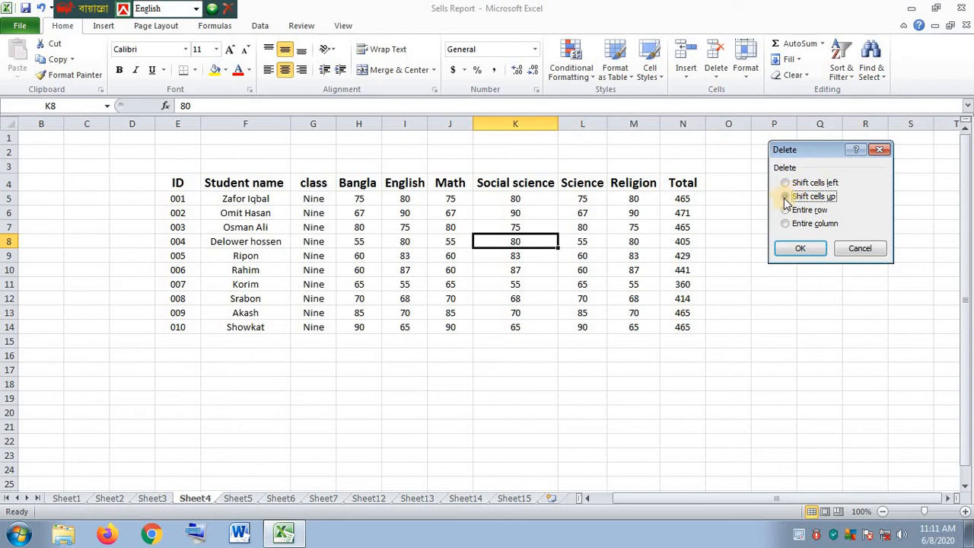
{"action": "left_click", "coordinate": [786, 200]}
{"action": "left_click", "coordinate": [786, 184]}
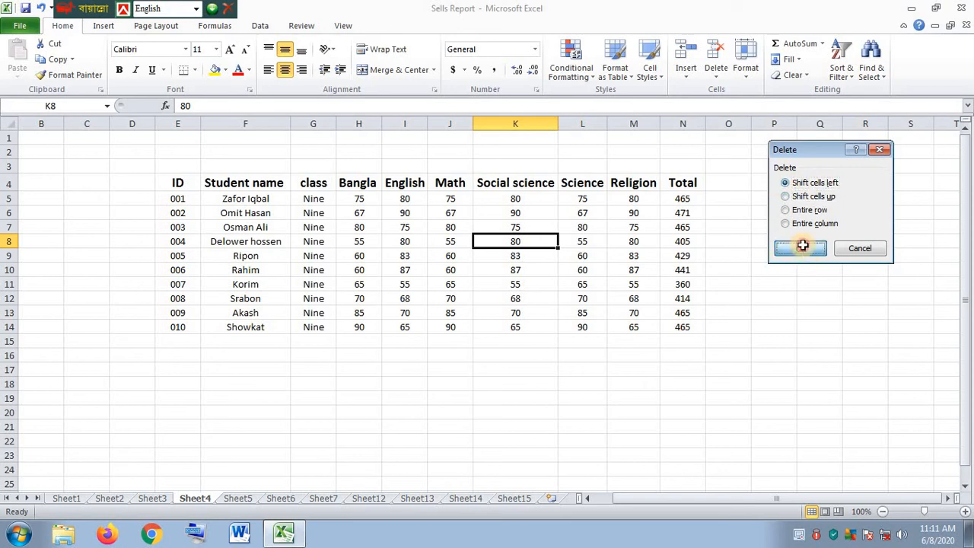
{"action": "left_click", "coordinate": [804, 249]}
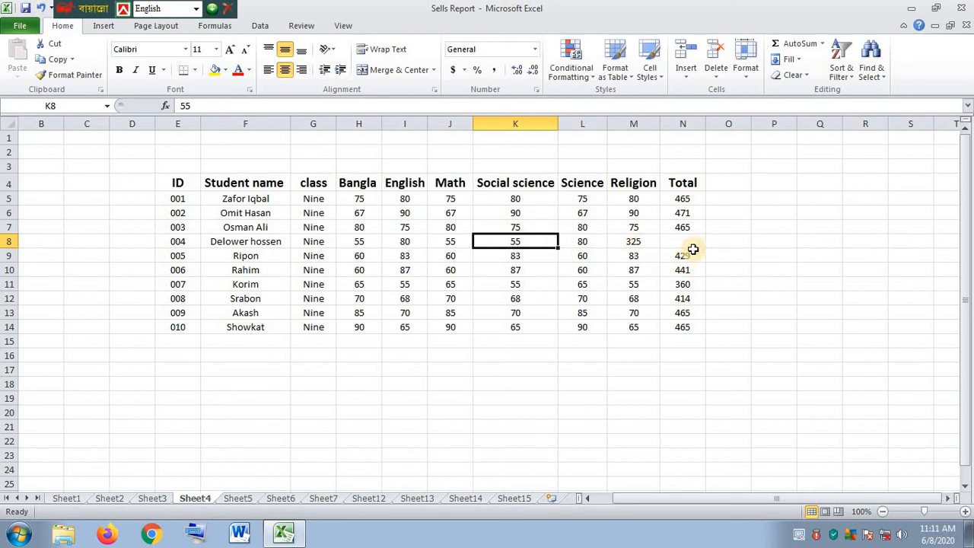
Undo the deletion of the Social science mark in row 8
{"action": "left_click", "coordinate": [513, 427]}
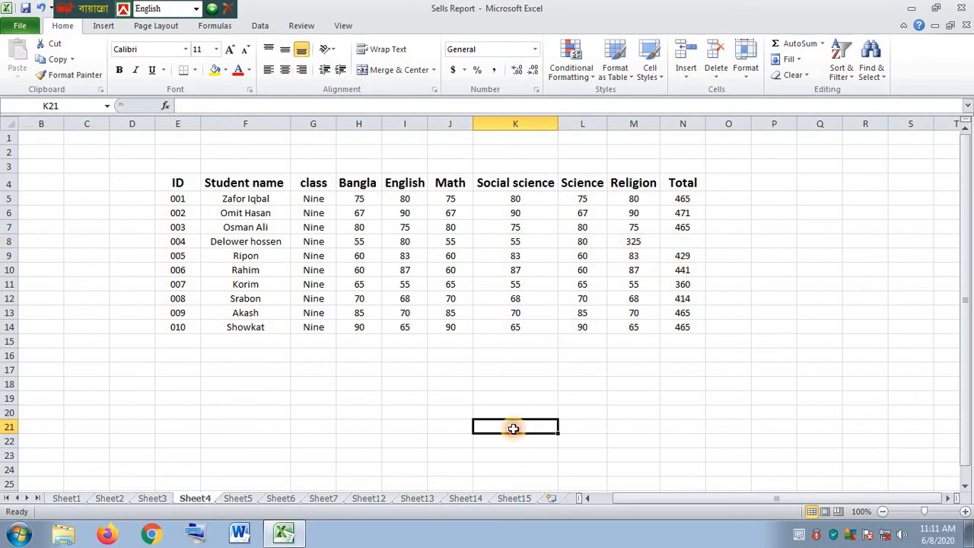
{"action": "type", "text": "z"}
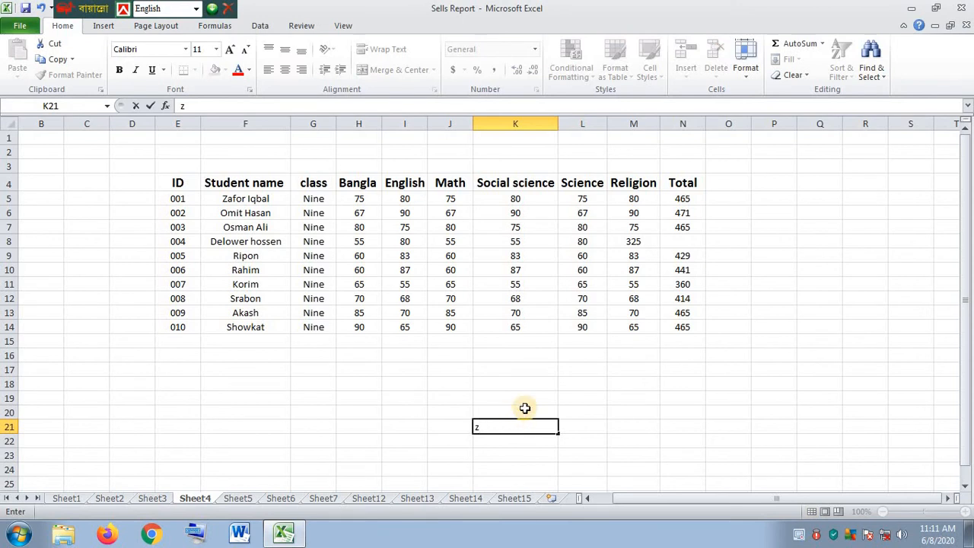
{"action": "left_click", "coordinate": [633, 381]}
{"action": "key", "text": "ctrl+z"}
{"action": "key", "text": "ctrl+z"}
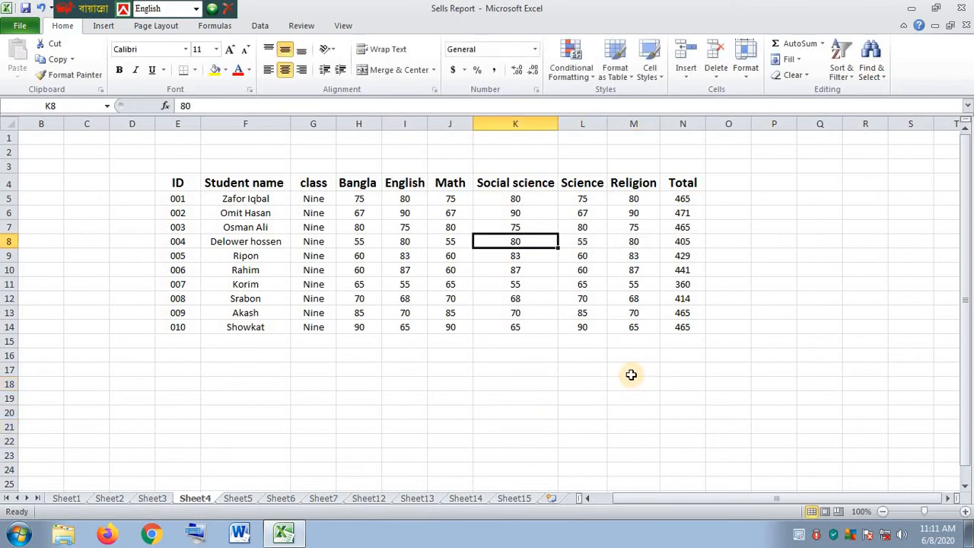
Delete the Social science mark in cell K8 so that the marks below it shift up
{"action": "left_click", "coordinate": [719, 61]}
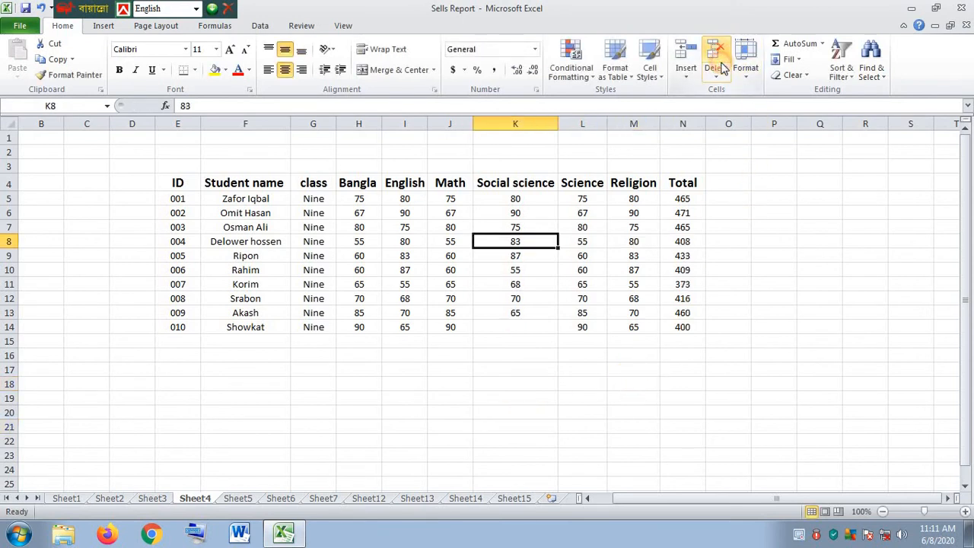
{"action": "left_click", "coordinate": [718, 73]}
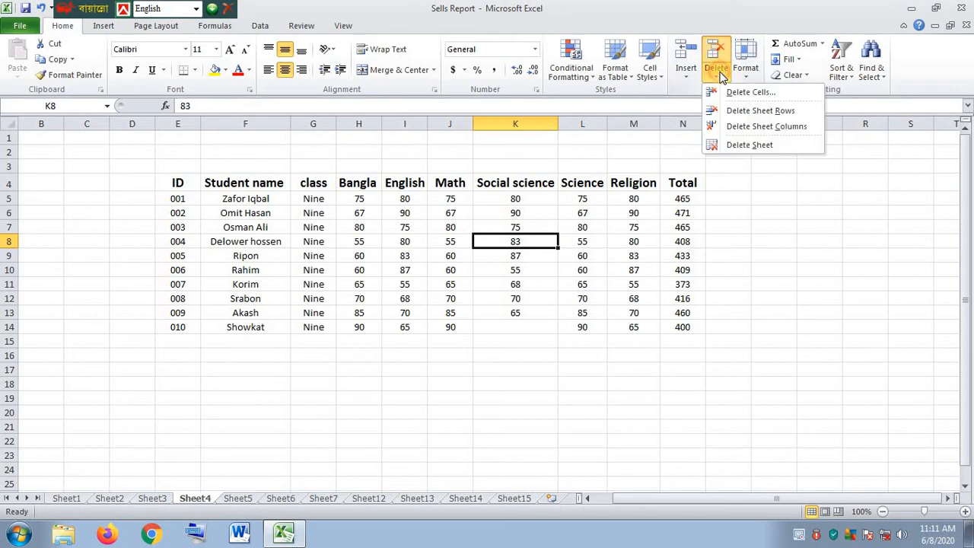
{"action": "left_click", "coordinate": [766, 94]}
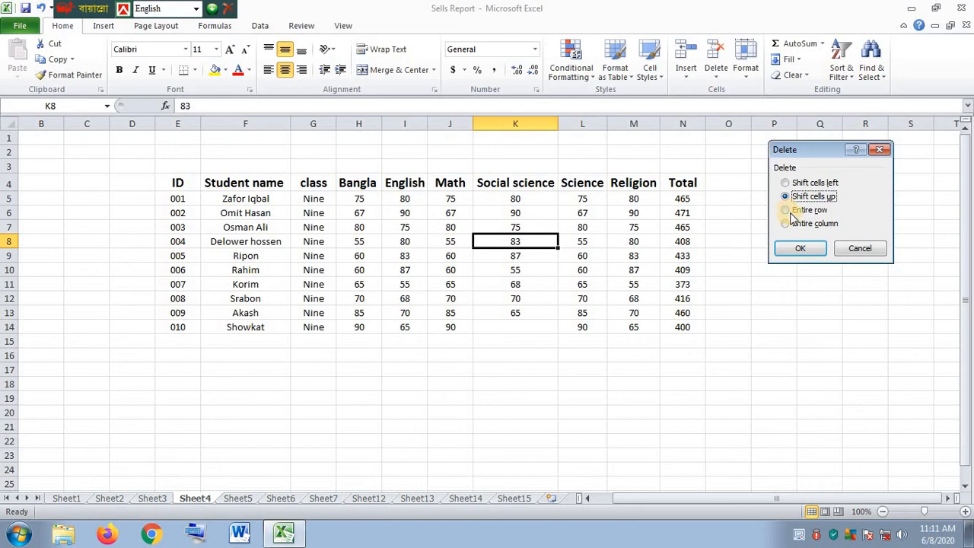
{"action": "left_click", "coordinate": [887, 149]}
{"action": "left_click", "coordinate": [157, 352]}
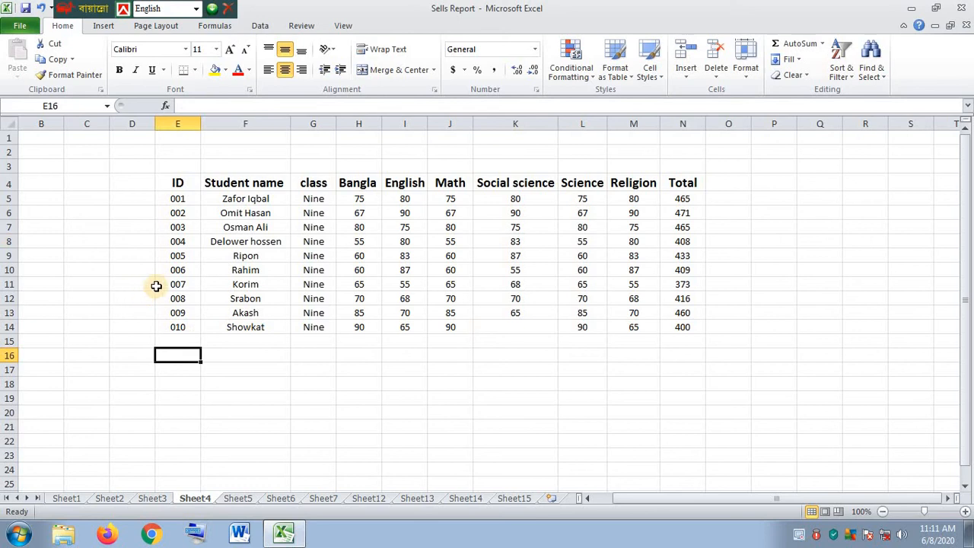
Select the student record in E11:N11 and delete it with the Entire row option
{"action": "left_click_drag", "start_coordinate": [156, 286], "coordinate": [662, 283]}
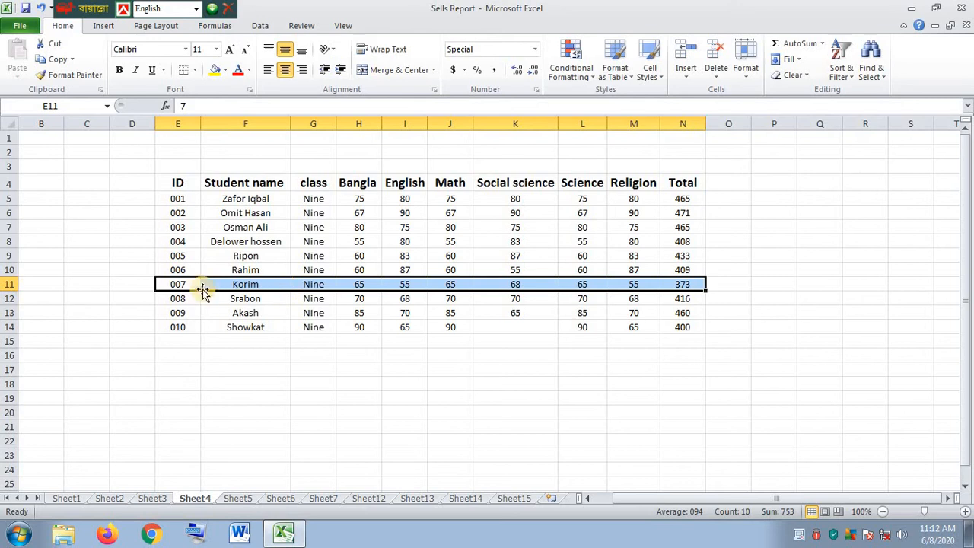
{"action": "left_click", "coordinate": [719, 78]}
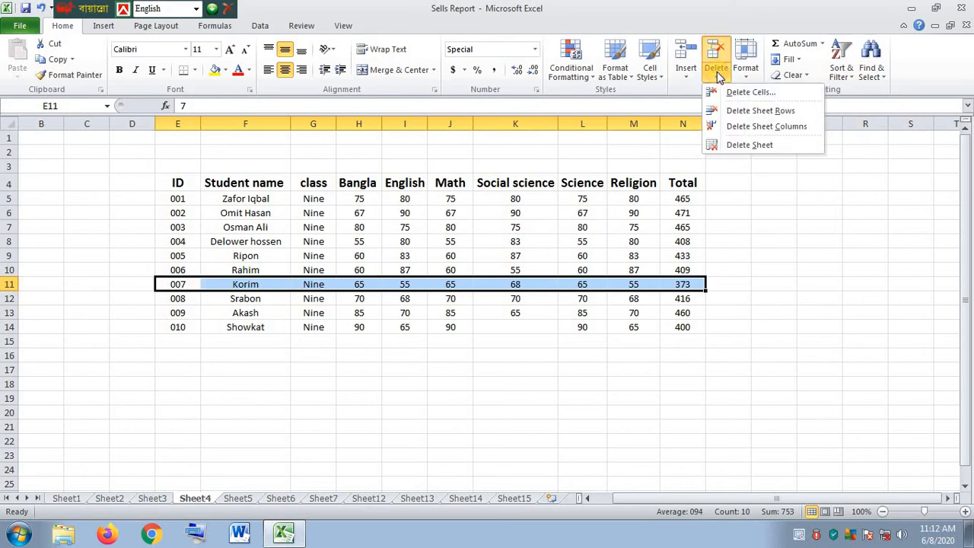
{"action": "left_click", "coordinate": [765, 93]}
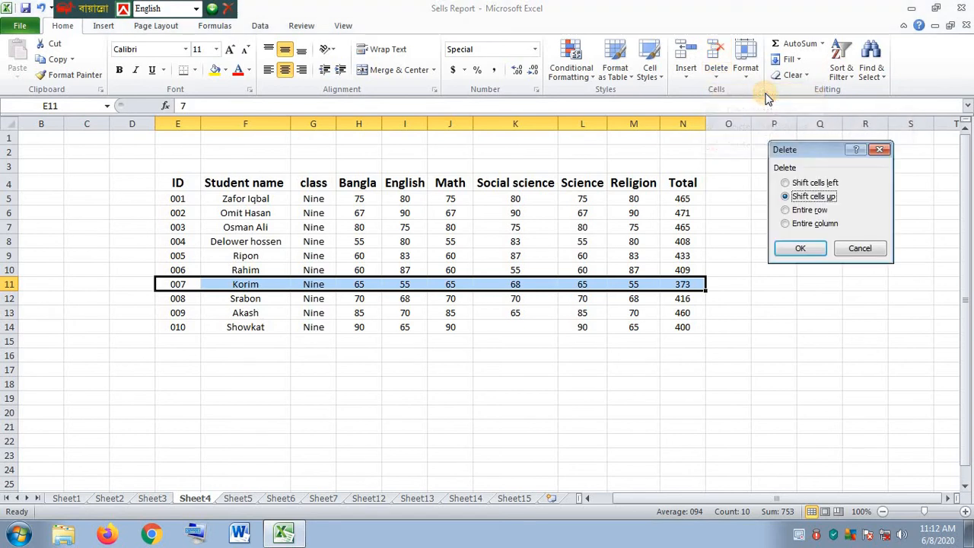
{"action": "left_click", "coordinate": [786, 210]}
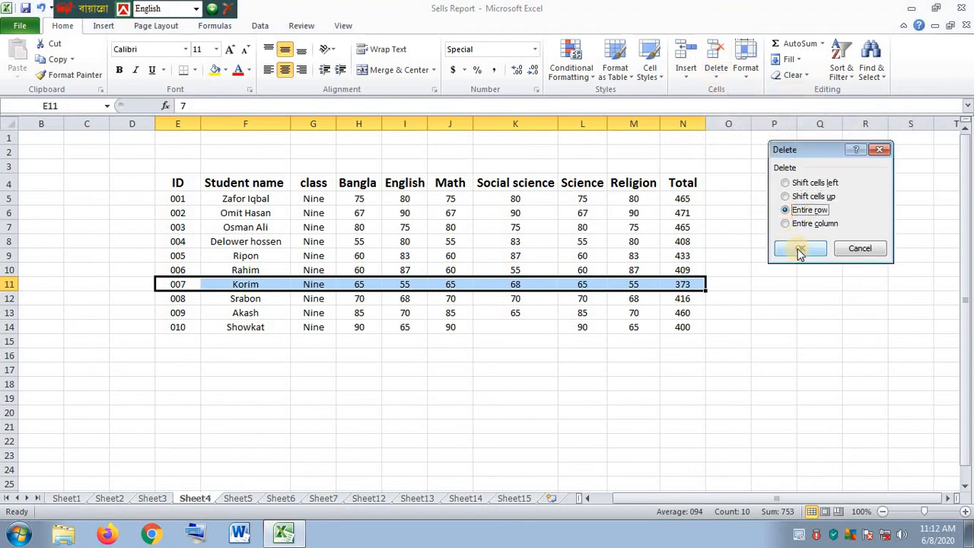
{"action": "left_click", "coordinate": [799, 251]}
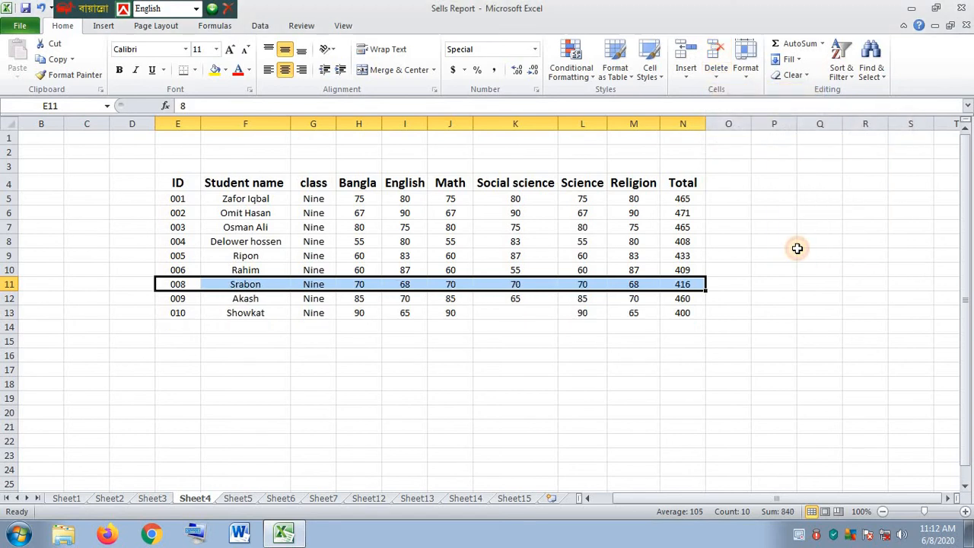
{"action": "left_click", "coordinate": [171, 355]}
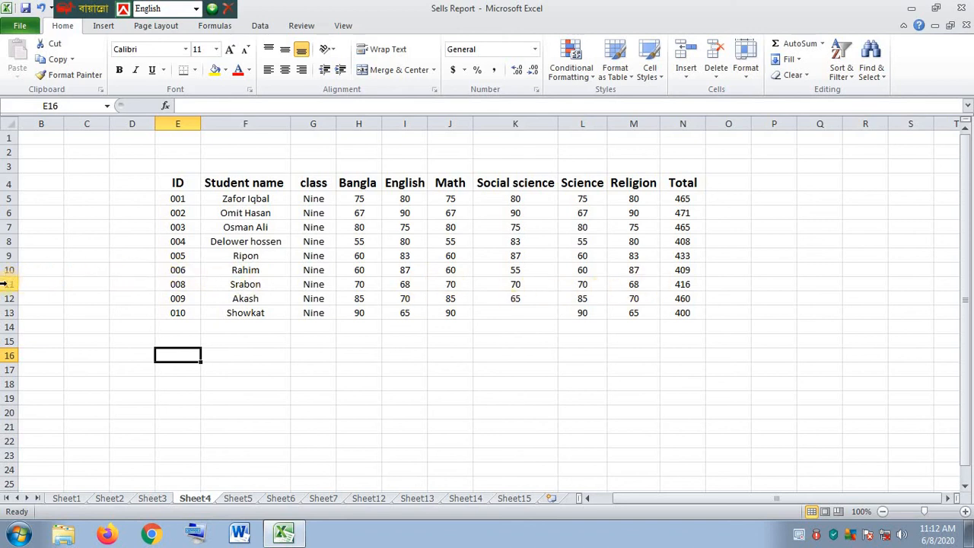
Select the whole of worksheet row 11 and delete it
{"action": "left_click", "coordinate": [58, 315]}
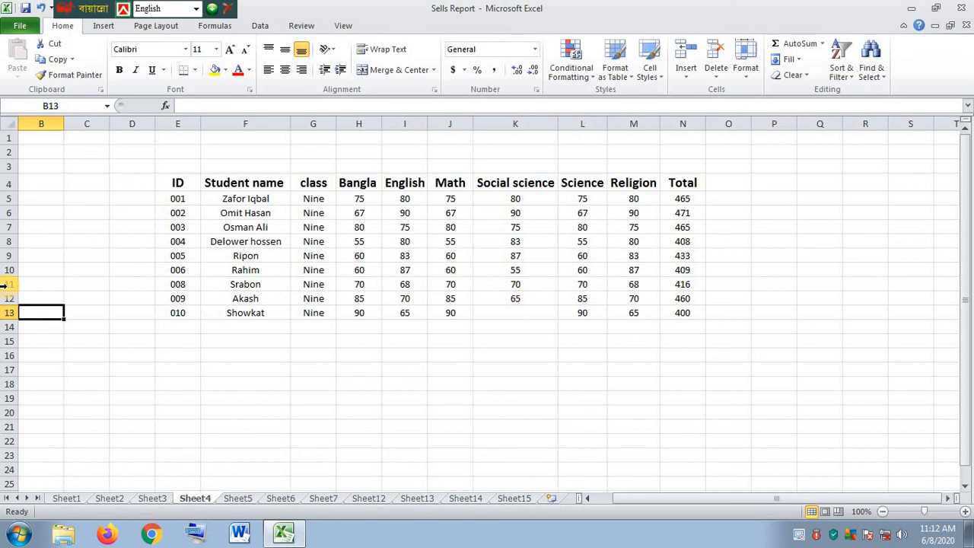
{"action": "left_click_drag", "start_coordinate": [3, 284], "coordinate": [6, 285]}
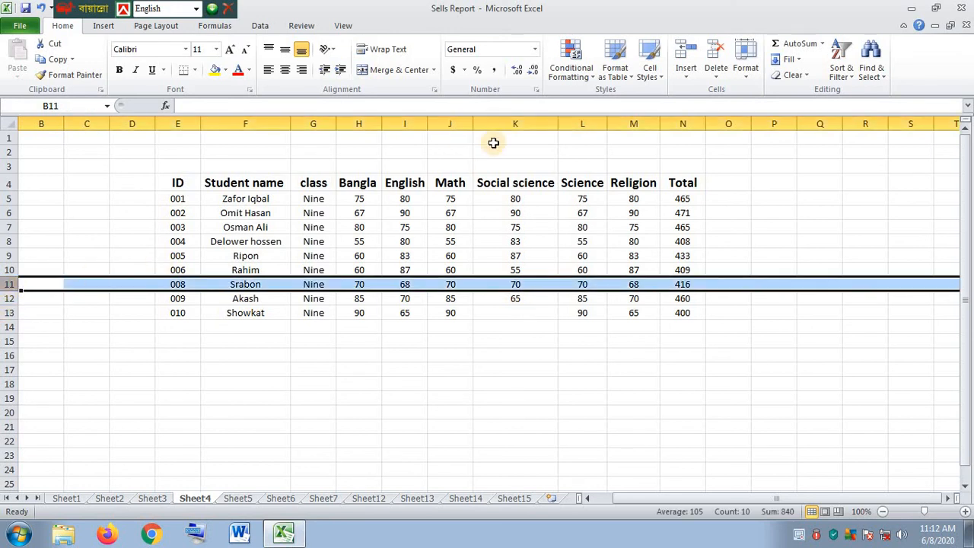
{"action": "left_click", "coordinate": [717, 73]}
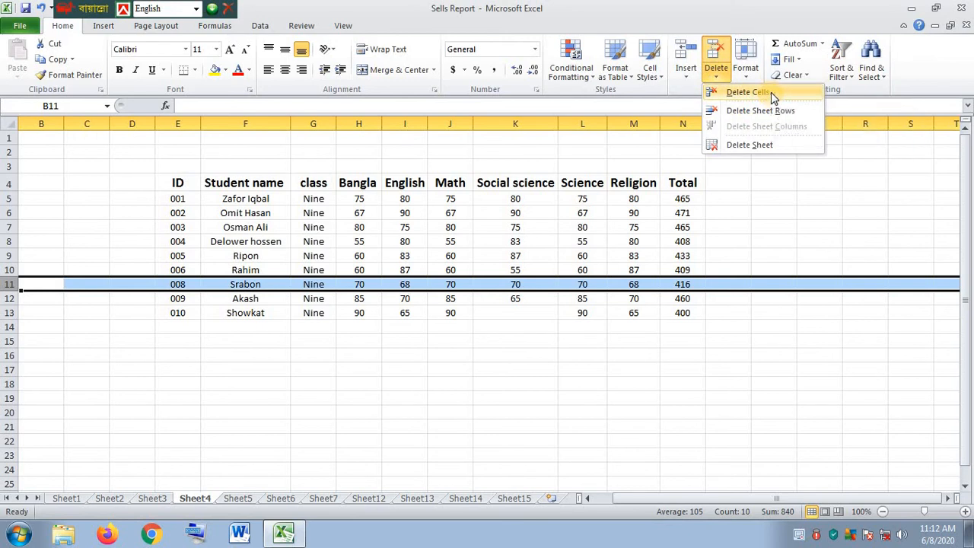
{"action": "left_click", "coordinate": [771, 92]}
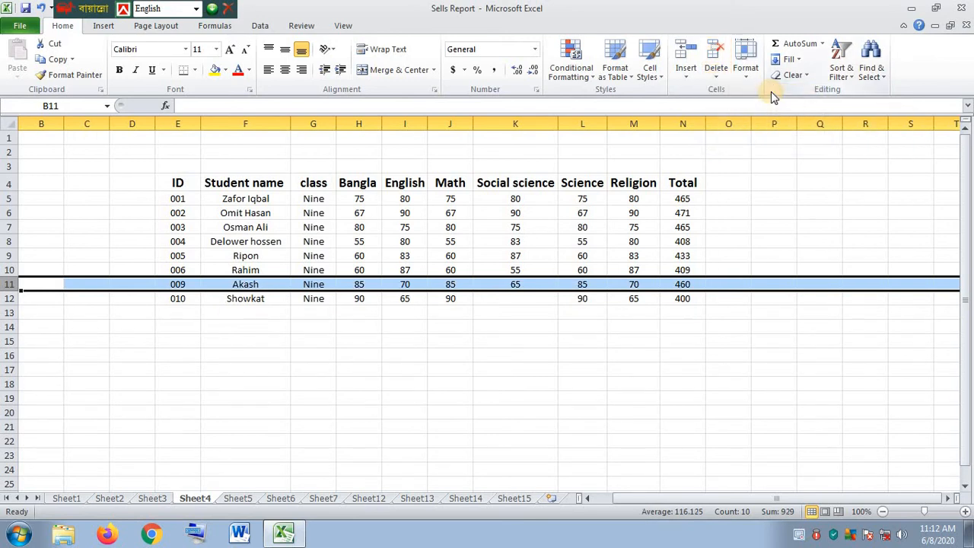
{"action": "left_click", "coordinate": [457, 383]}
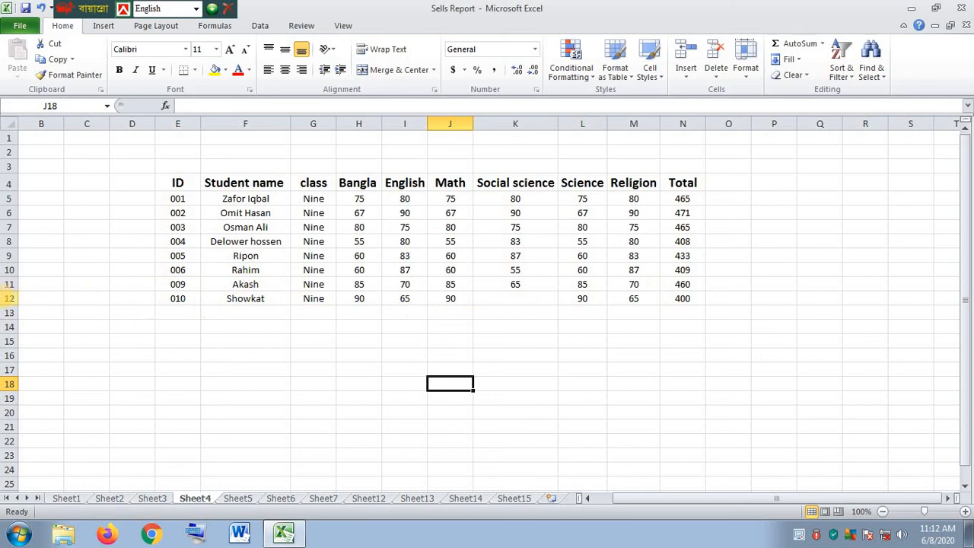
{"action": "left_click", "coordinate": [716, 67]}
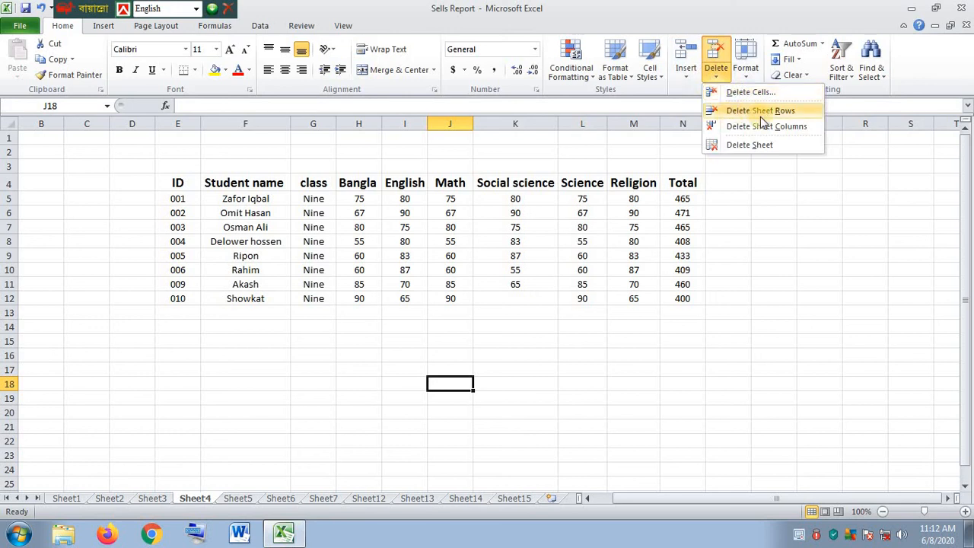
{"action": "left_click", "coordinate": [778, 255]}
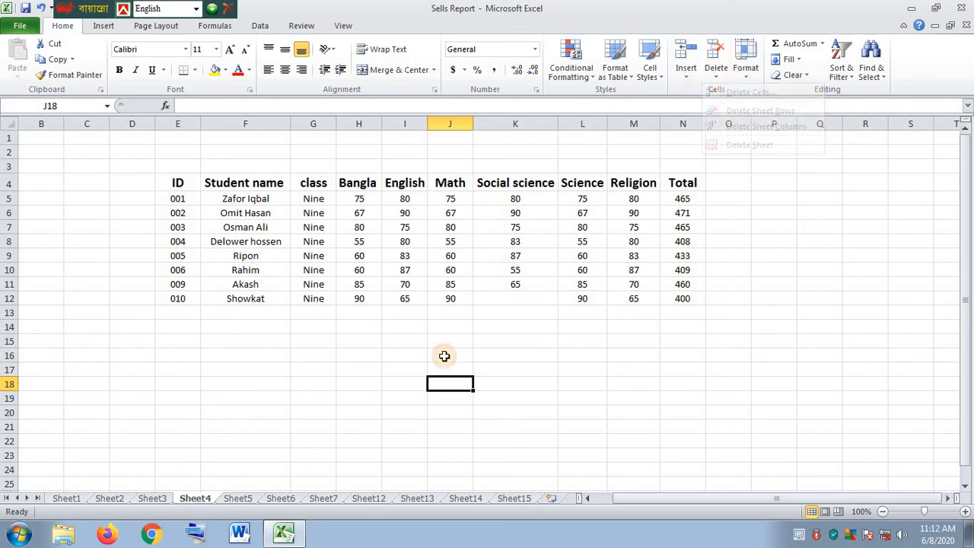
Select the whole of worksheet row 8 and delete it as a sheet row
{"action": "left_click", "coordinate": [8, 284]}
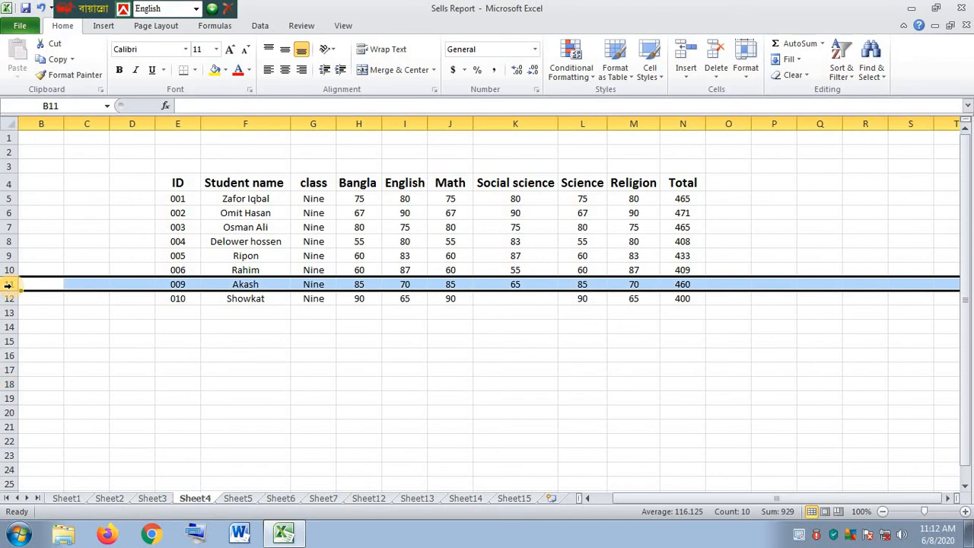
{"action": "left_click", "coordinate": [8, 242]}
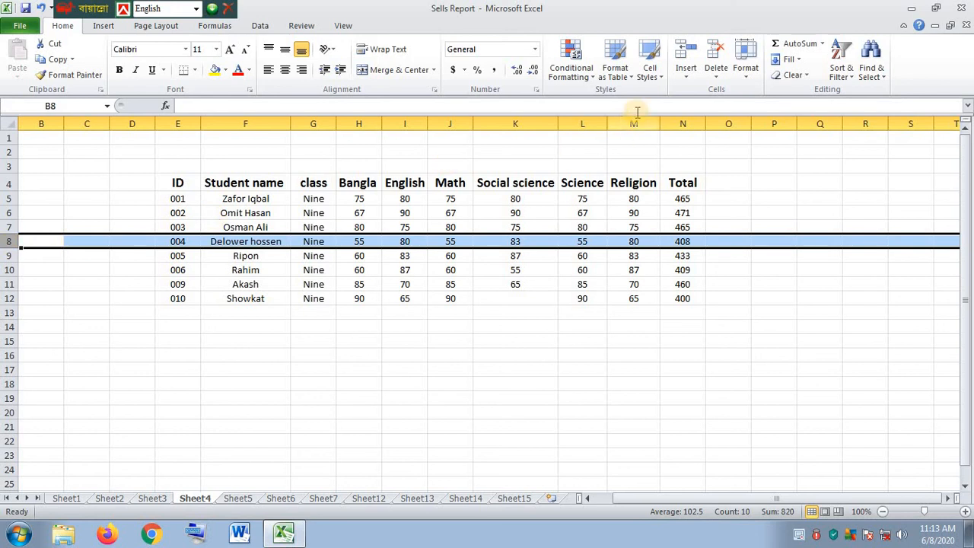
{"action": "left_click", "coordinate": [715, 76]}
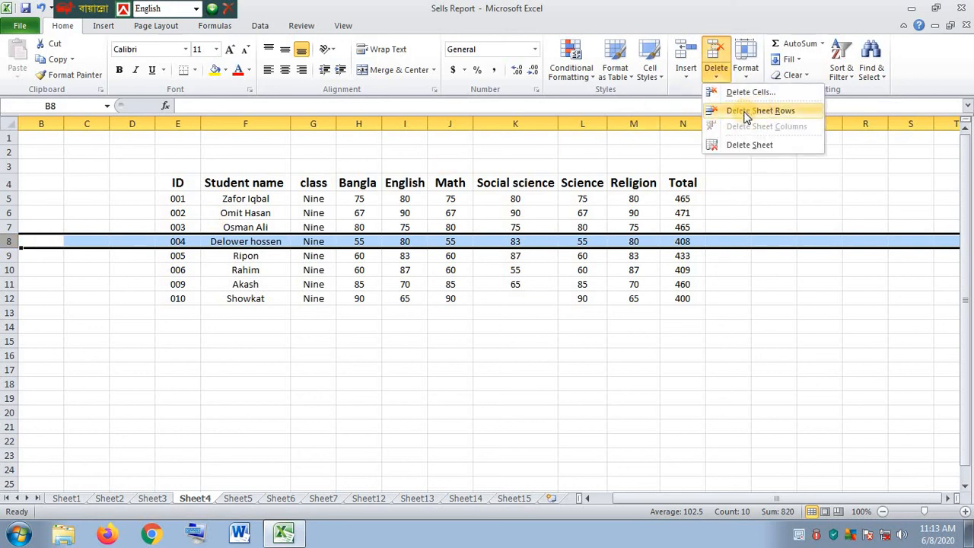
{"action": "left_click", "coordinate": [743, 111]}
{"action": "left_click", "coordinate": [126, 342]}
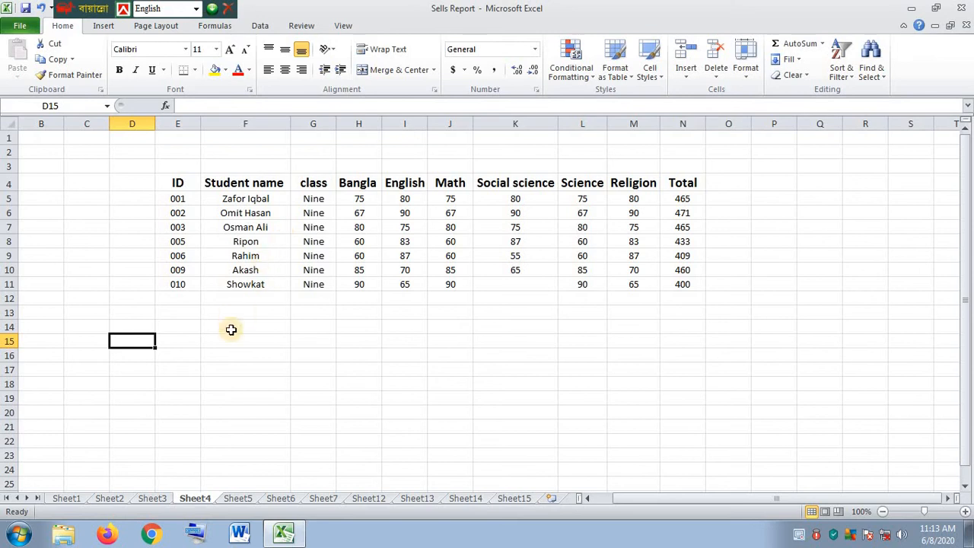
{"action": "left_click", "coordinate": [716, 70]}
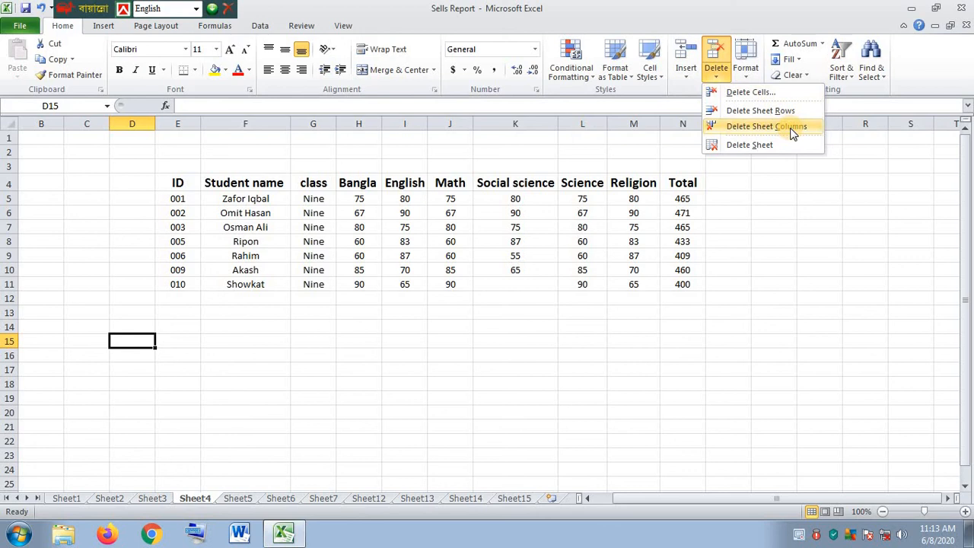
{"action": "left_click", "coordinate": [783, 92]}
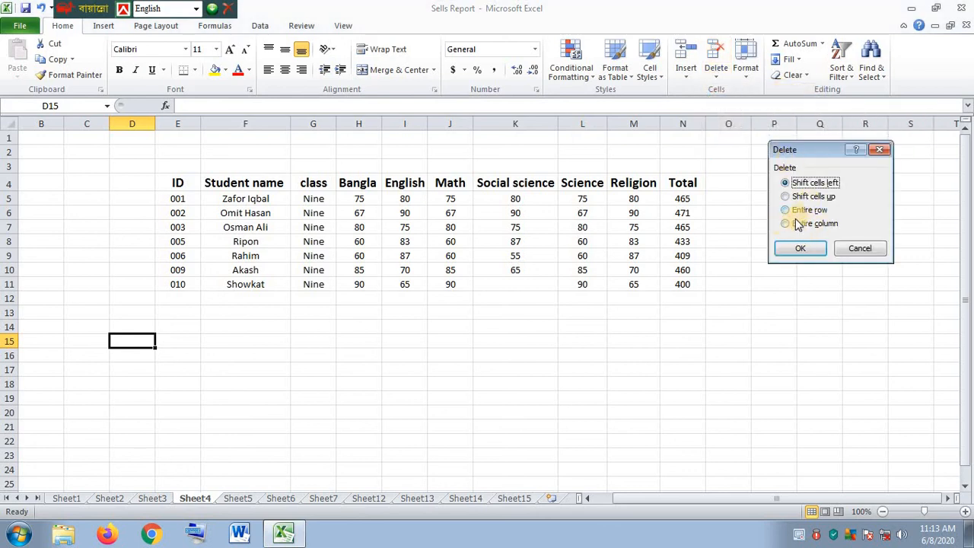
{"action": "left_click", "coordinate": [880, 149]}
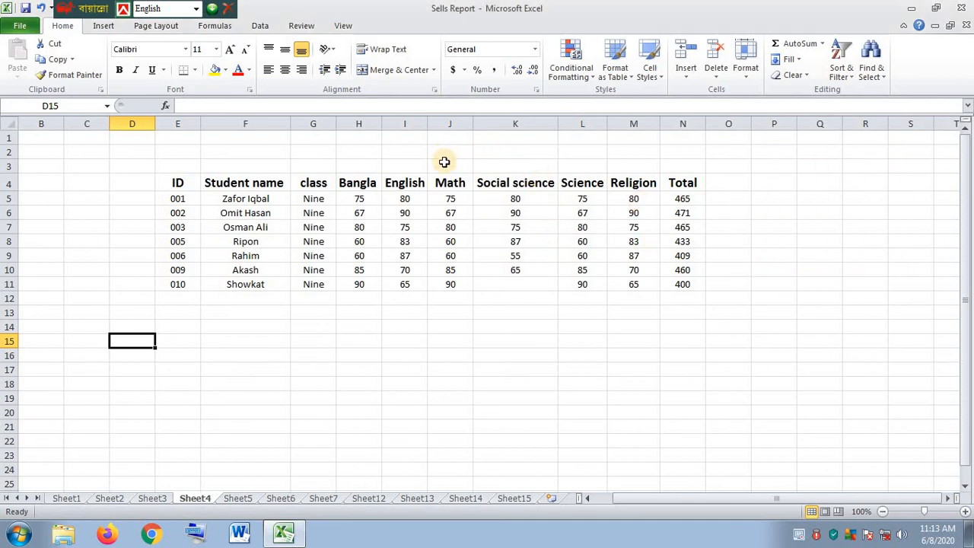
Select the Math marks in J4:J11 with their heading and delete them with the Entire column option
{"action": "left_click_drag", "start_coordinate": [444, 175], "coordinate": [437, 284]}
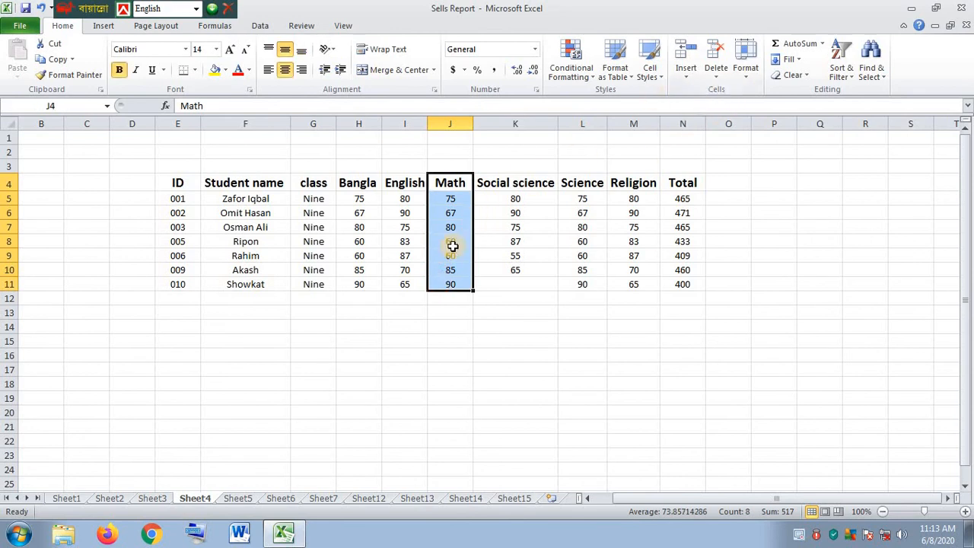
{"action": "left_click", "coordinate": [716, 75]}
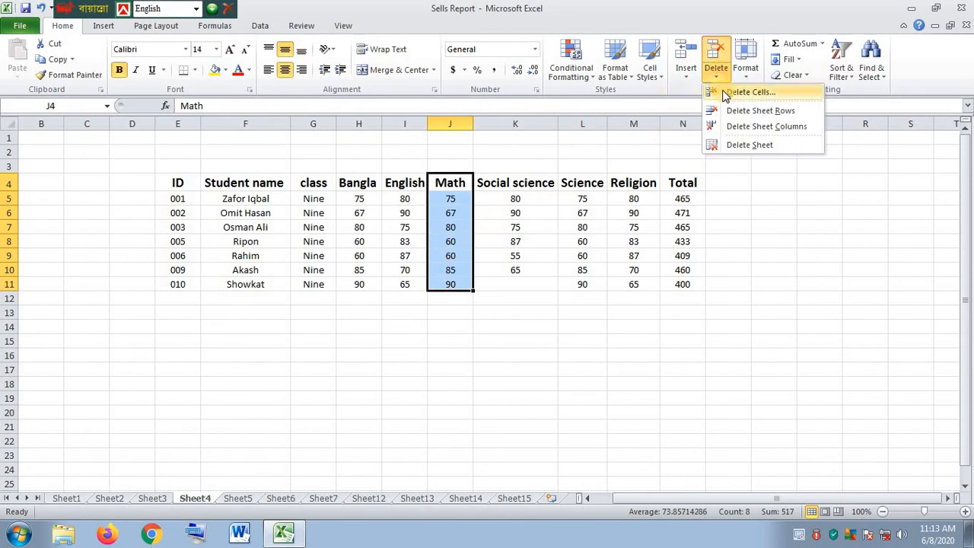
{"action": "left_click", "coordinate": [774, 92]}
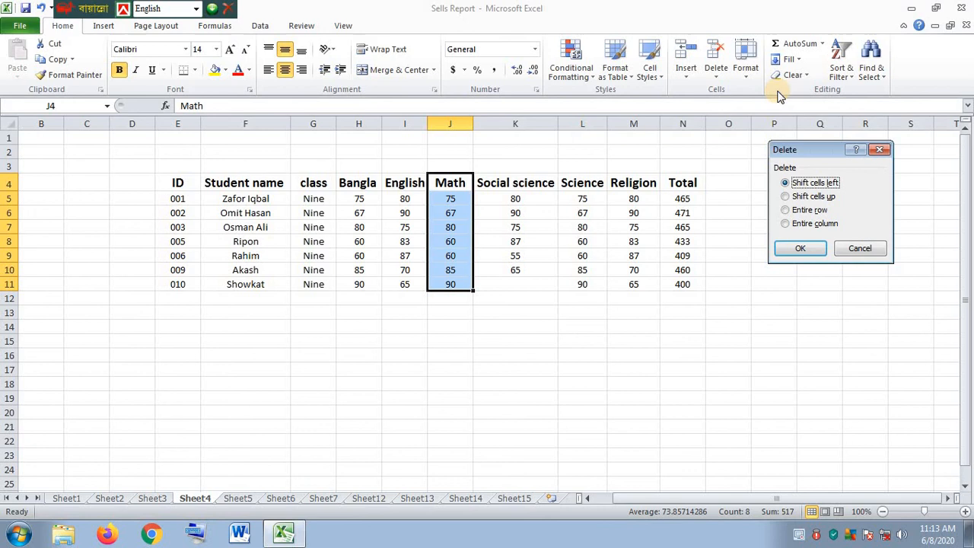
{"action": "left_click", "coordinate": [786, 224]}
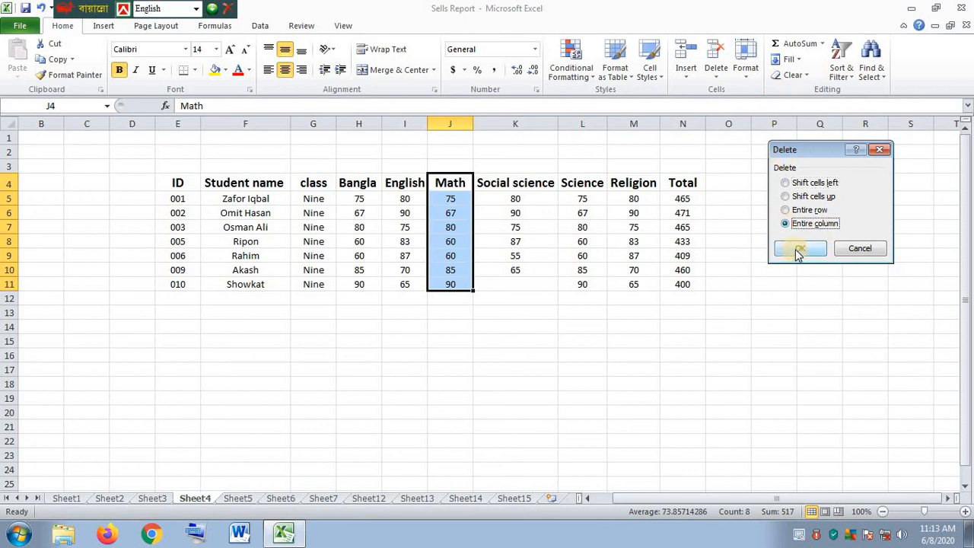
{"action": "left_click", "coordinate": [798, 251]}
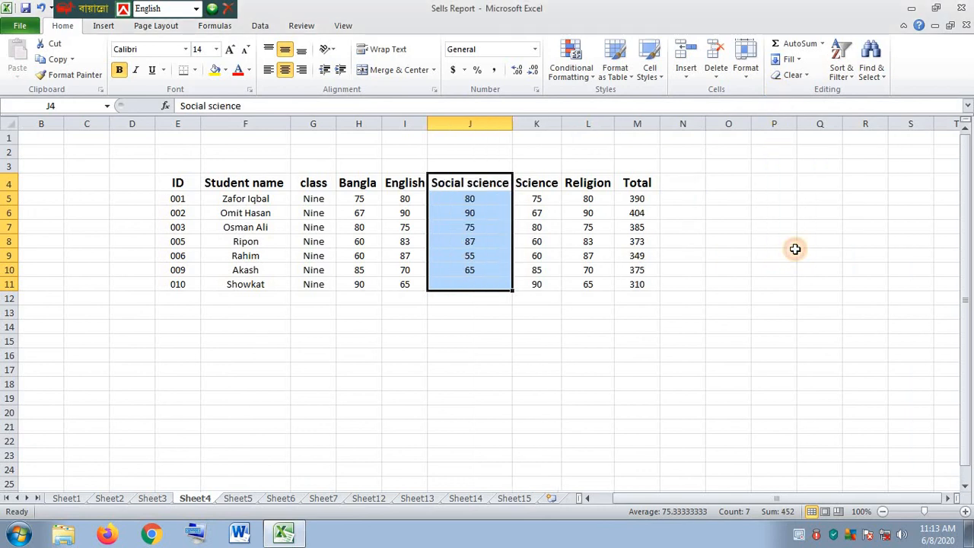
{"action": "left_click", "coordinate": [646, 371]}
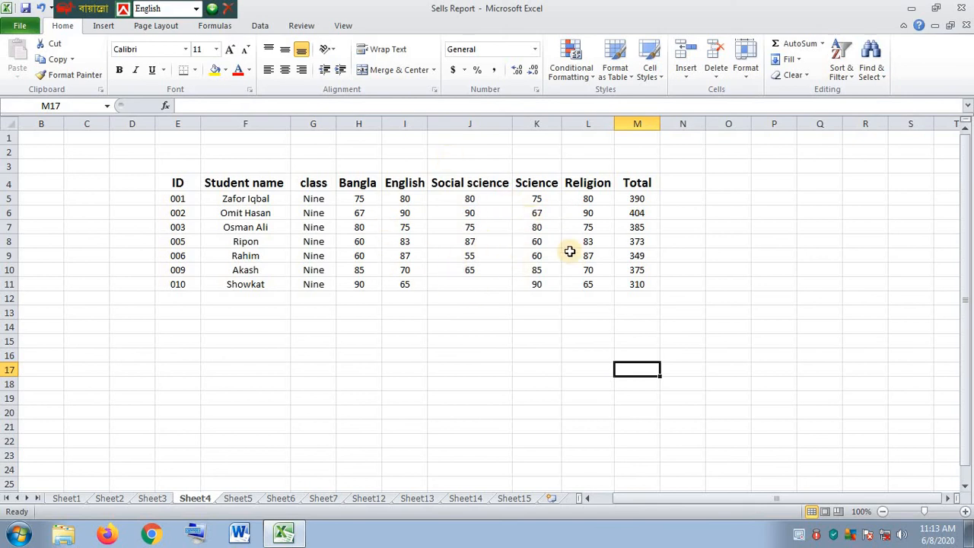
Undo the deletions of the Math column and of worksheet row 8
{"action": "key", "text": "ctrl+z"}
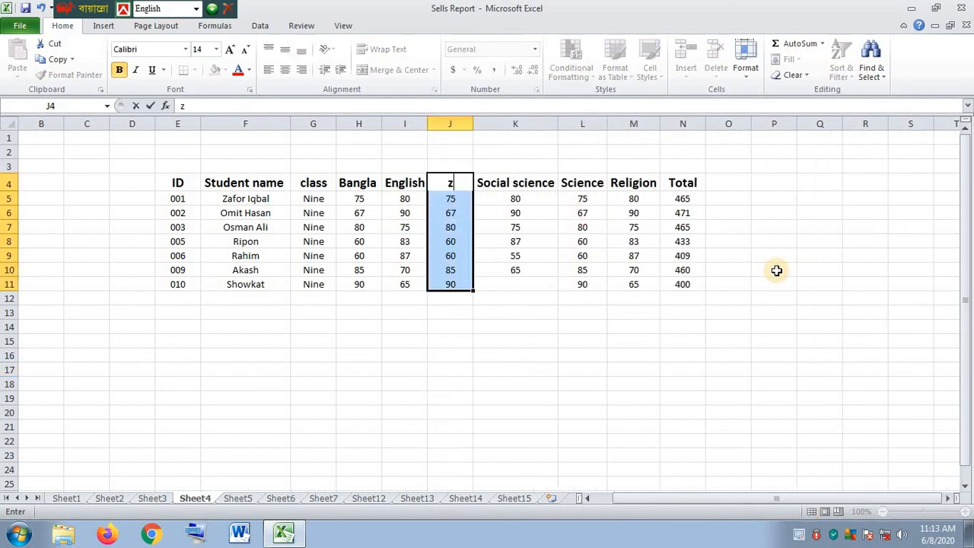
{"action": "left_click", "coordinate": [801, 279]}
{"action": "key", "text": "ctrl+z"}
{"action": "key", "text": "ctrl+z"}
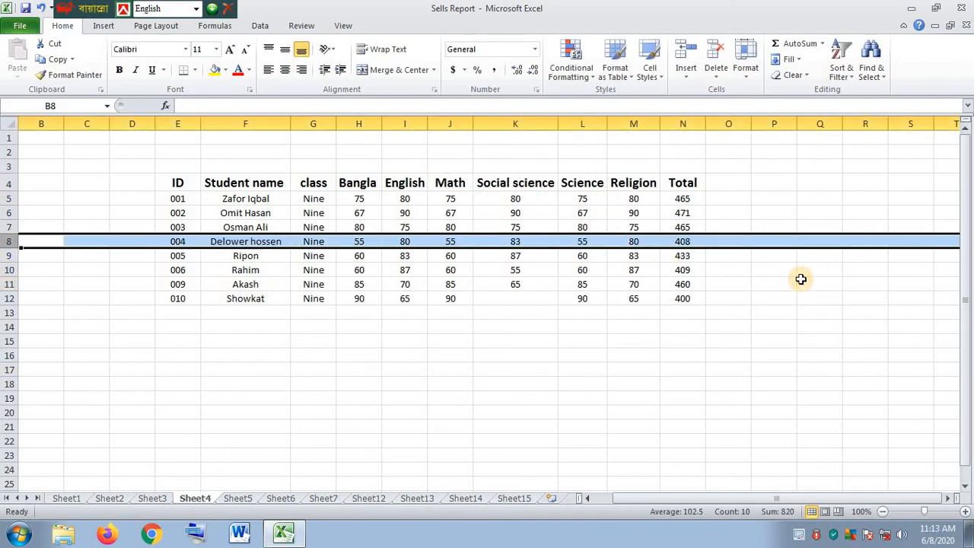
{"action": "left_click", "coordinate": [460, 412], "text": "ctrl"}
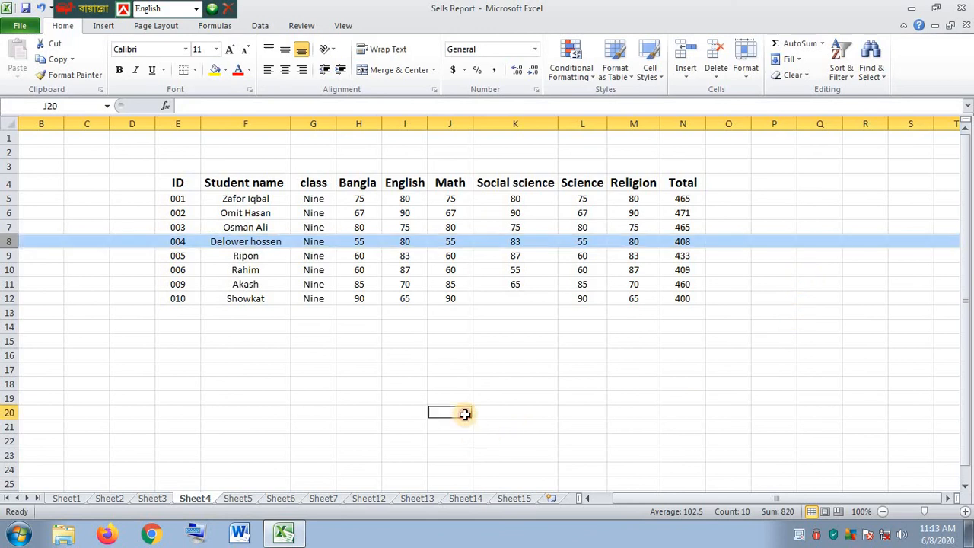
{"action": "left_click", "coordinate": [802, 185]}
{"action": "left_click", "coordinate": [716, 73]}
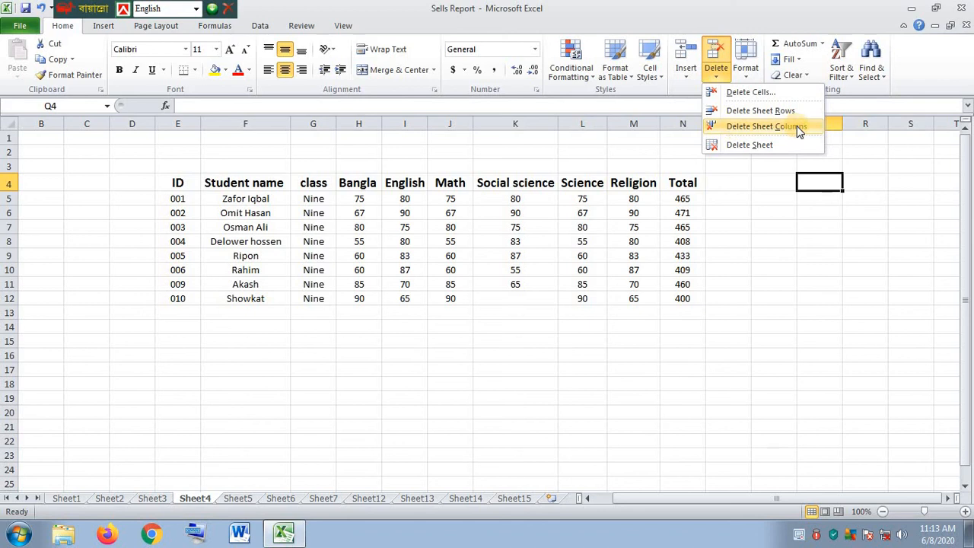
{"action": "left_click", "coordinate": [779, 195]}
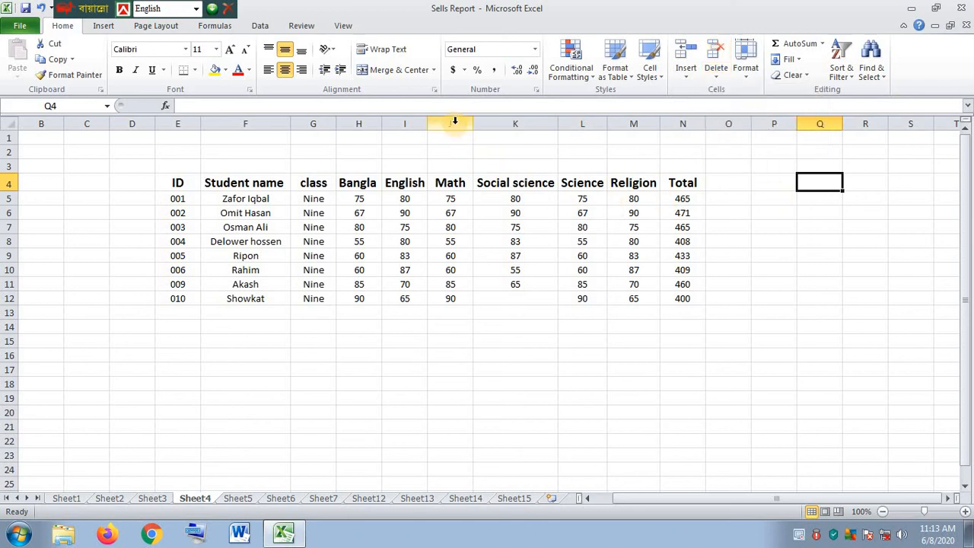
Select the whole Social science column K and delete it as a sheet column
{"action": "left_click", "coordinate": [455, 122]}
{"action": "left_click", "coordinate": [518, 123]}
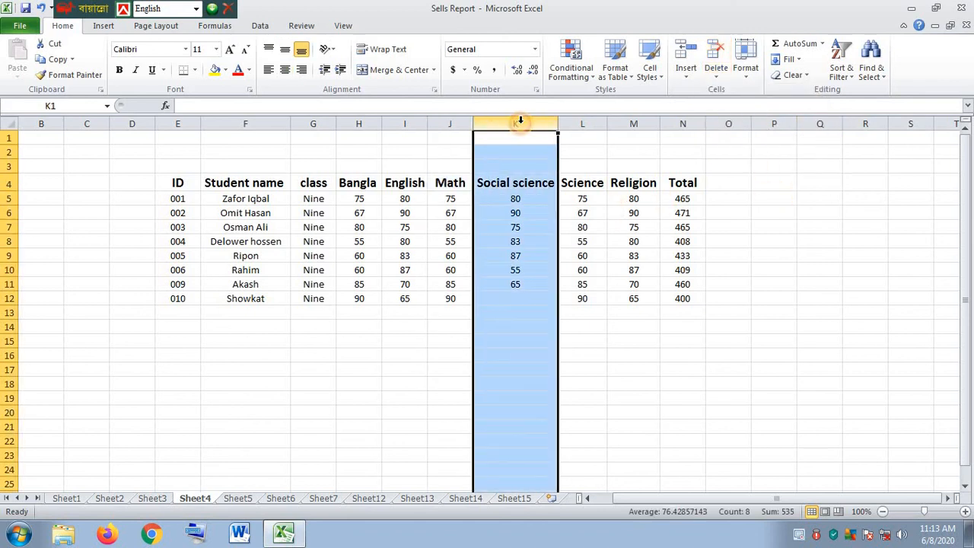
{"action": "left_click", "coordinate": [716, 75]}
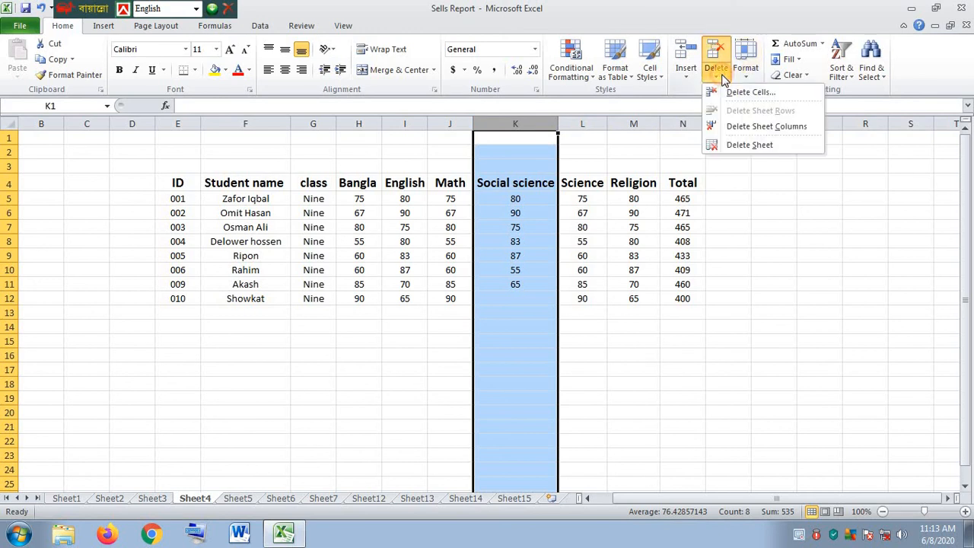
{"action": "left_click", "coordinate": [772, 130]}
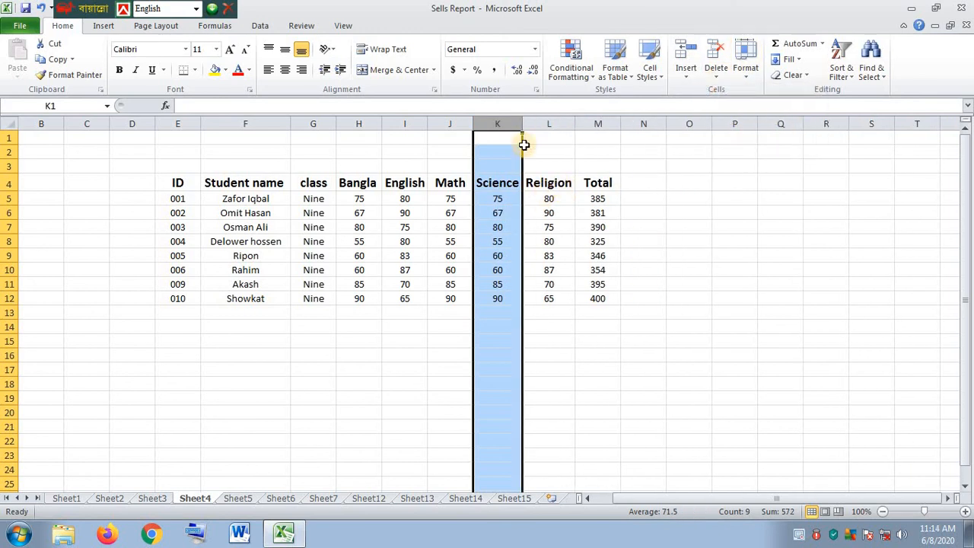
{"action": "left_click", "coordinate": [674, 268]}
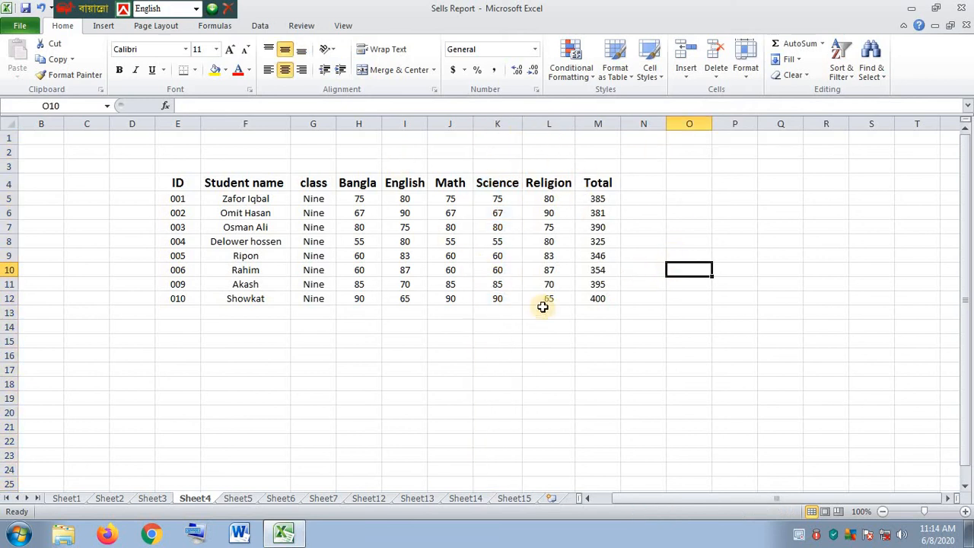
Undo the stray cell entries and the deletion of the Social science column
{"action": "type", "text": "z"}
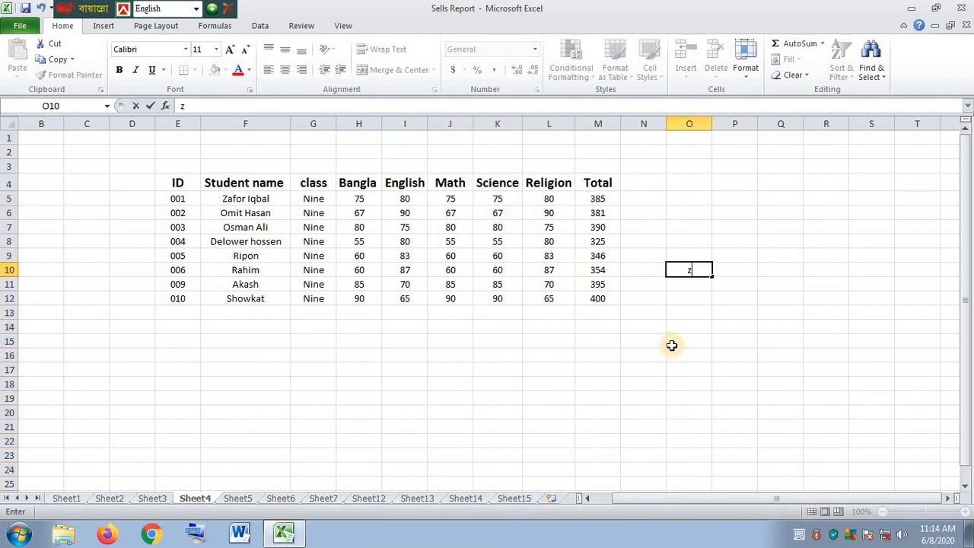
{"action": "left_click", "coordinate": [689, 344]}
{"action": "type", "text": "zz"}
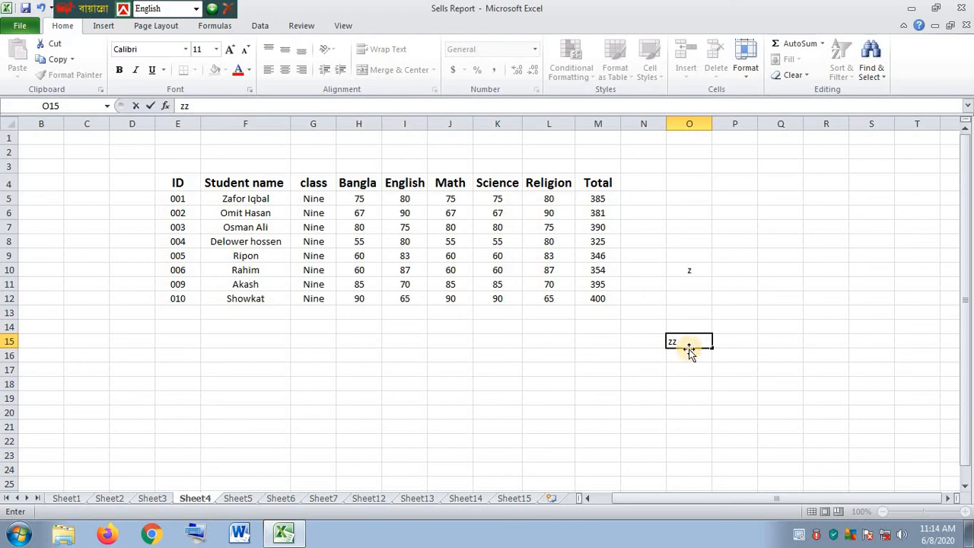
{"action": "left_click", "coordinate": [583, 370]}
{"action": "key", "text": "ctrl+z"}
{"action": "key", "text": "ctrl+z"}
{"action": "key", "text": "ctrl+z"}
{"action": "left_click", "coordinate": [664, 393], "text": "ctrl"}
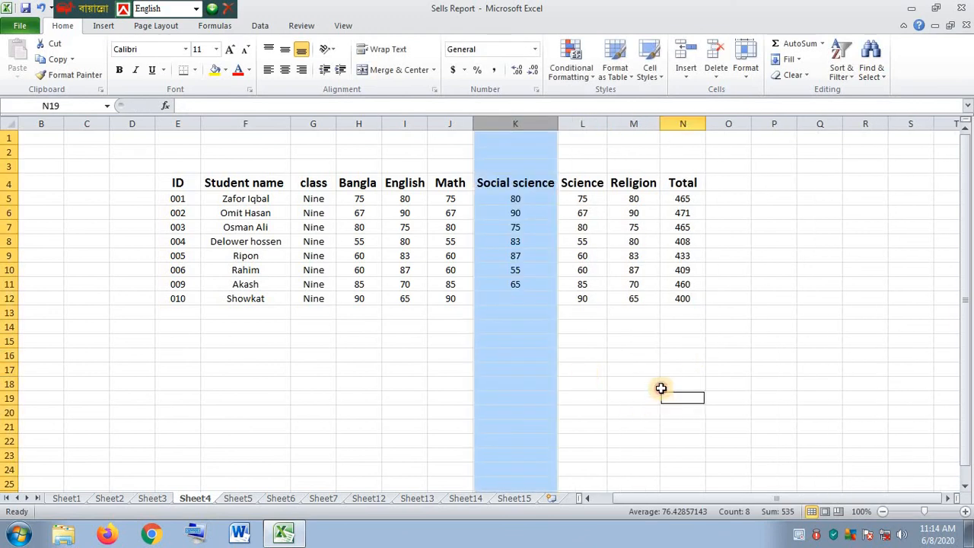
Switch to the blank worksheet Sheet14 and delete that sheet from the workbook
{"action": "left_click", "coordinate": [725, 76]}
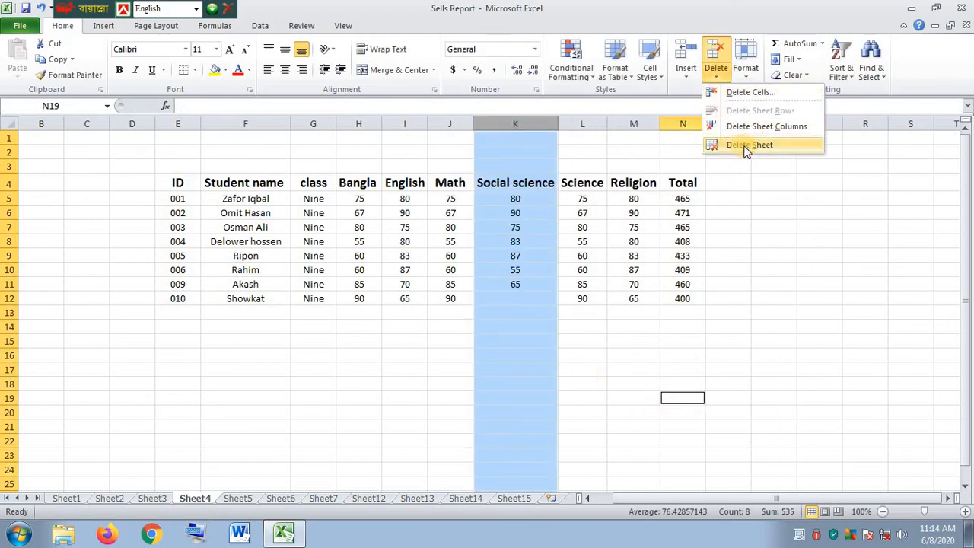
{"action": "left_click", "coordinate": [700, 340]}
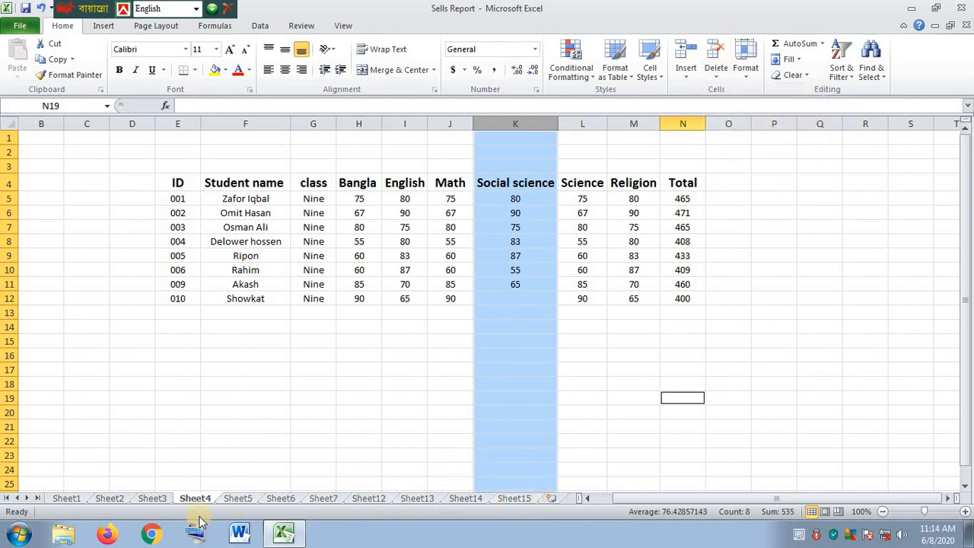
{"action": "left_click", "coordinate": [64, 501]}
{"action": "left_click", "coordinate": [109, 499]}
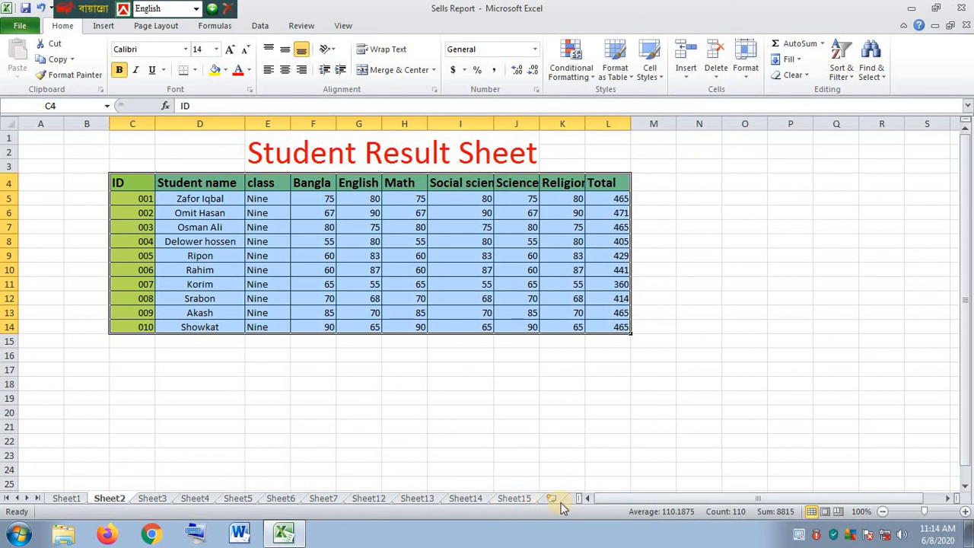
{"action": "left_click", "coordinate": [527, 500]}
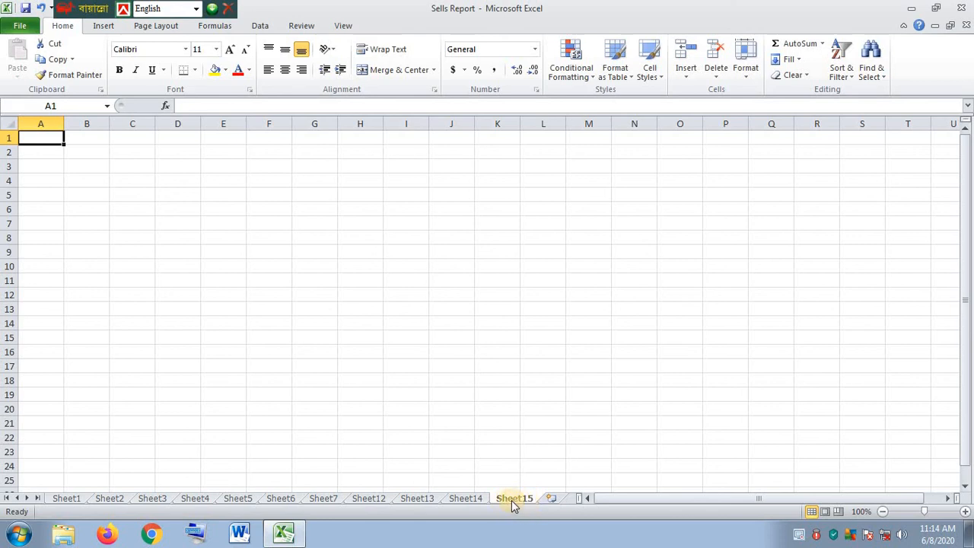
{"action": "left_click", "coordinate": [471, 500]}
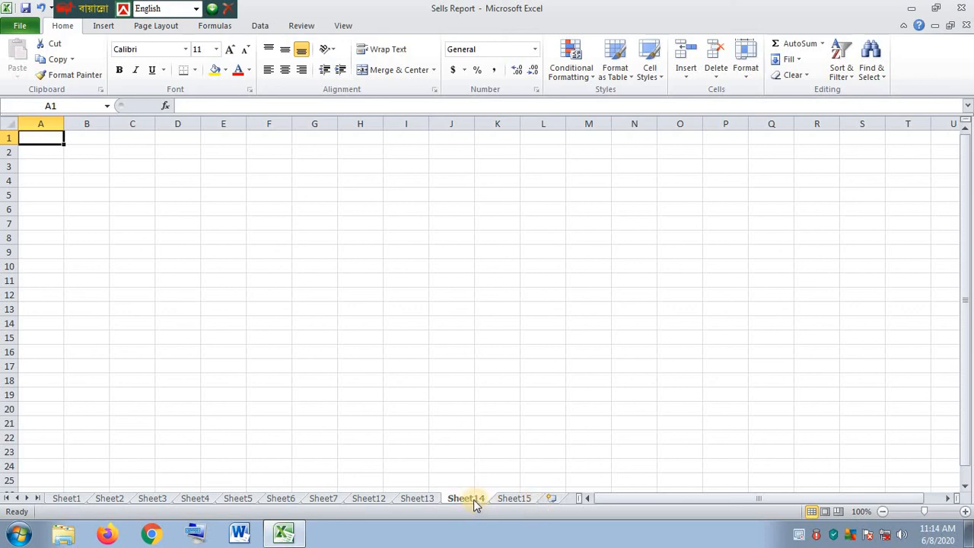
{"action": "left_click", "coordinate": [716, 74]}
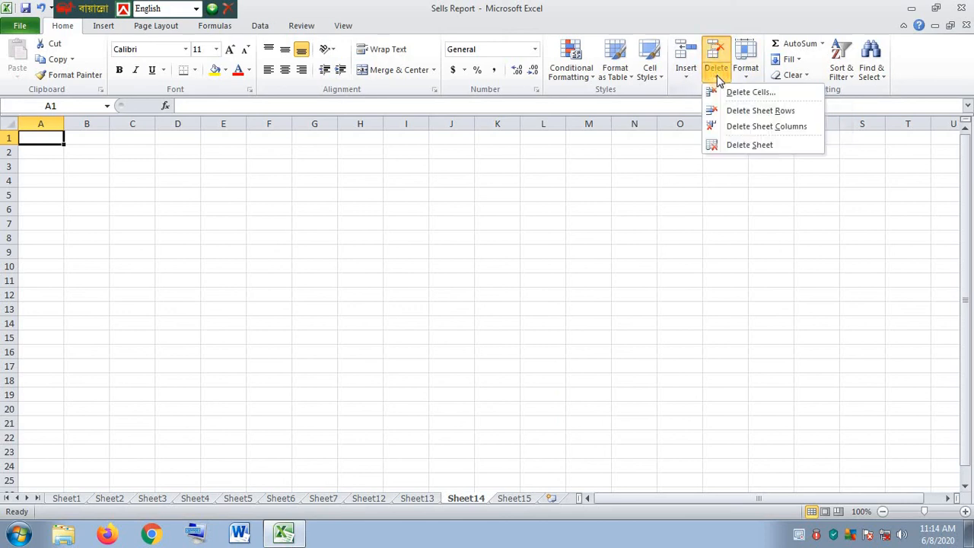
{"action": "left_click", "coordinate": [758, 144]}
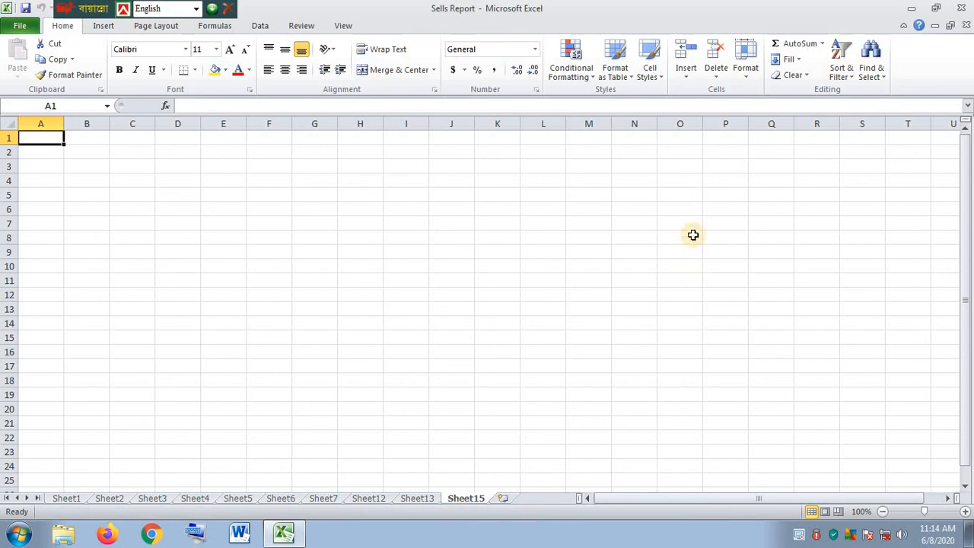
Delete the blank worksheet Sheet15 from the workbook
{"action": "left_click", "coordinate": [716, 76]}
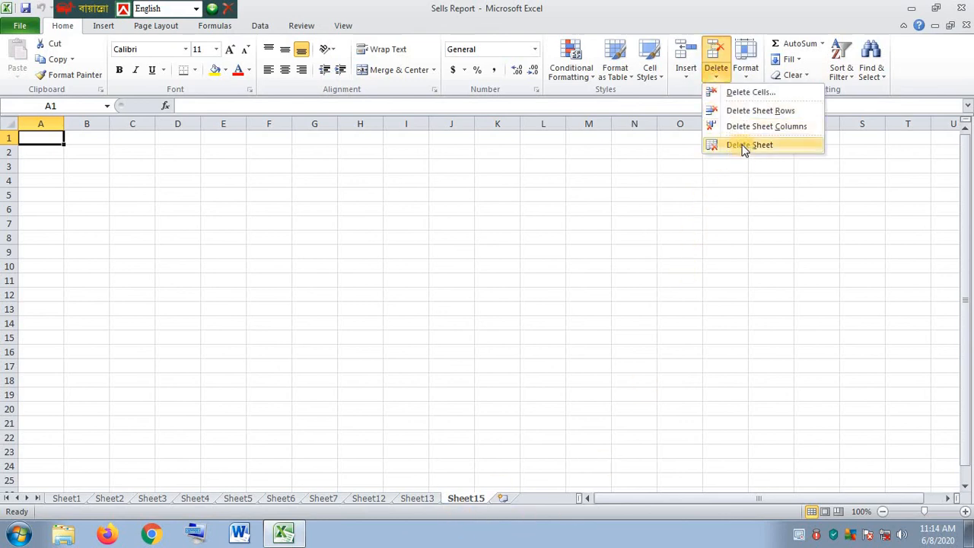
{"action": "left_click", "coordinate": [744, 146]}
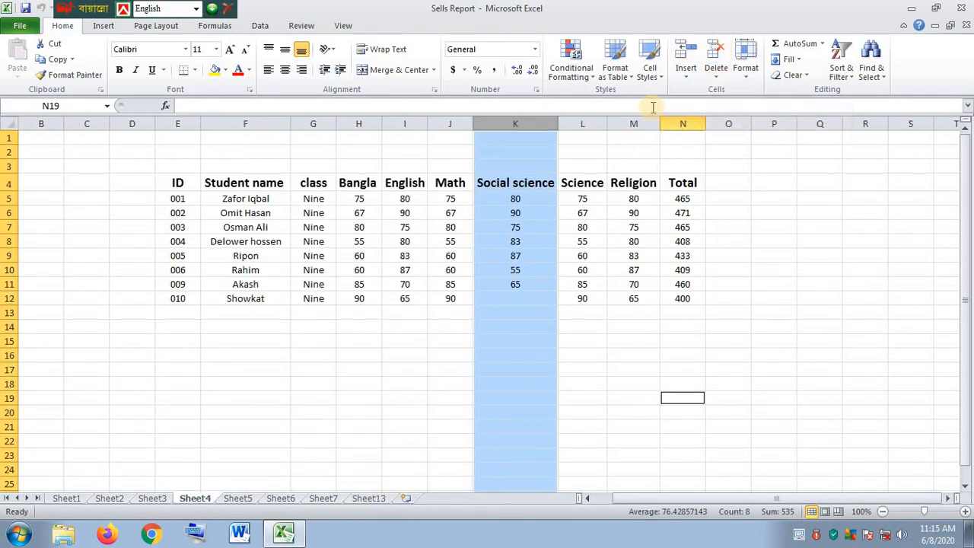
{"action": "left_click", "coordinate": [686, 70]}
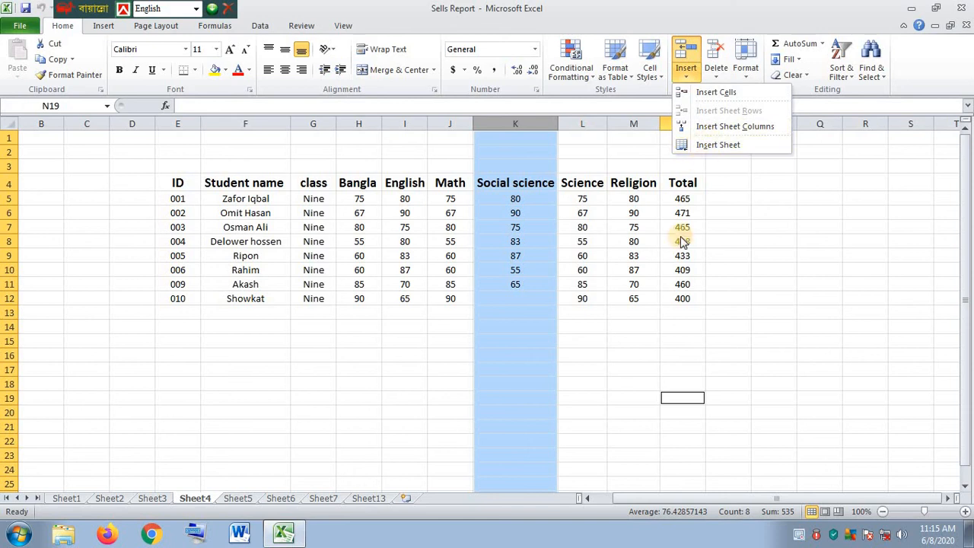
{"action": "left_click", "coordinate": [447, 404]}
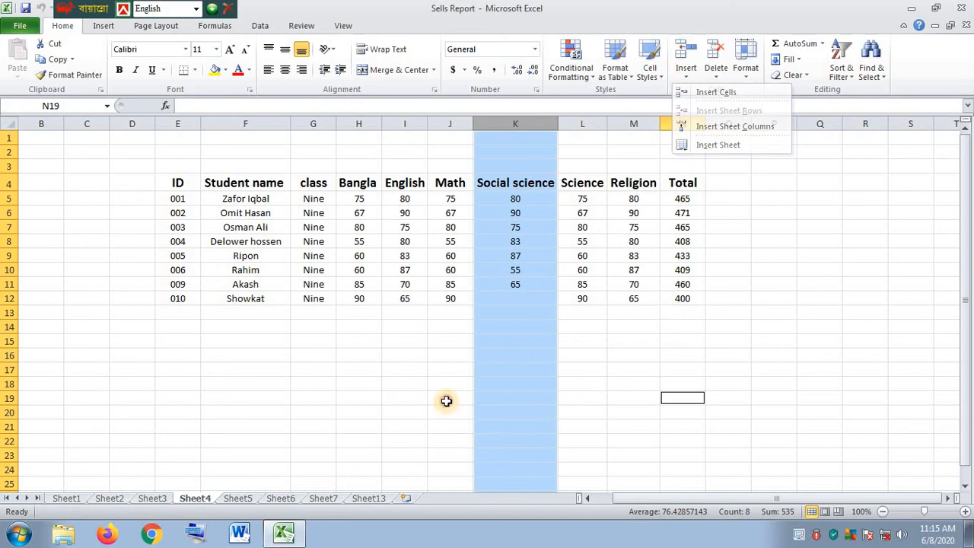
{"action": "left_click", "coordinate": [685, 76]}
{"action": "left_click", "coordinate": [717, 76]}
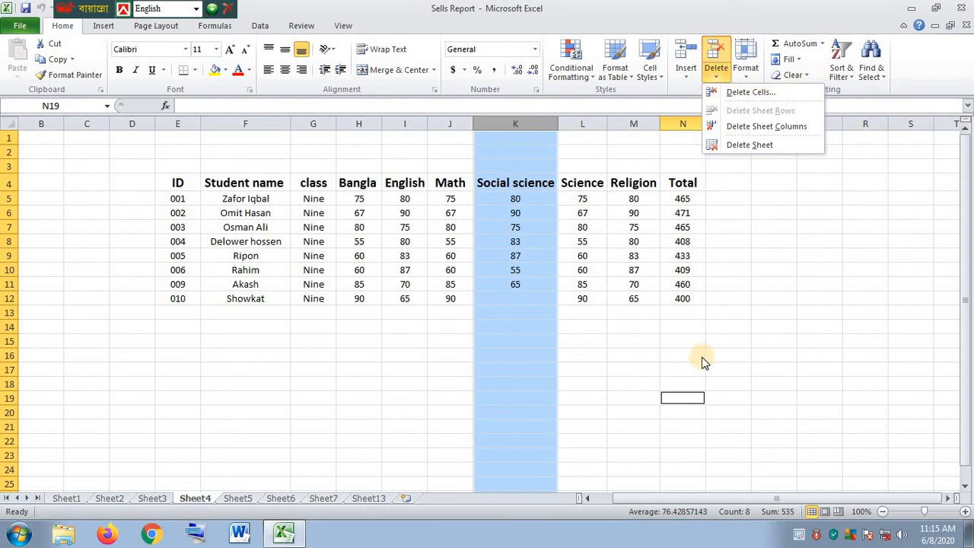
{"action": "left_click", "coordinate": [757, 291]}
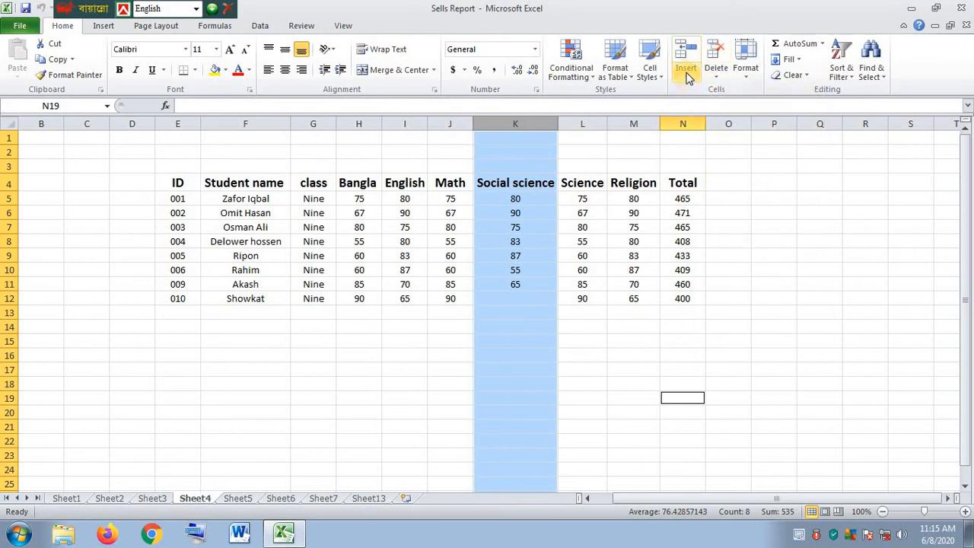
{"action": "left_click", "coordinate": [746, 62]}
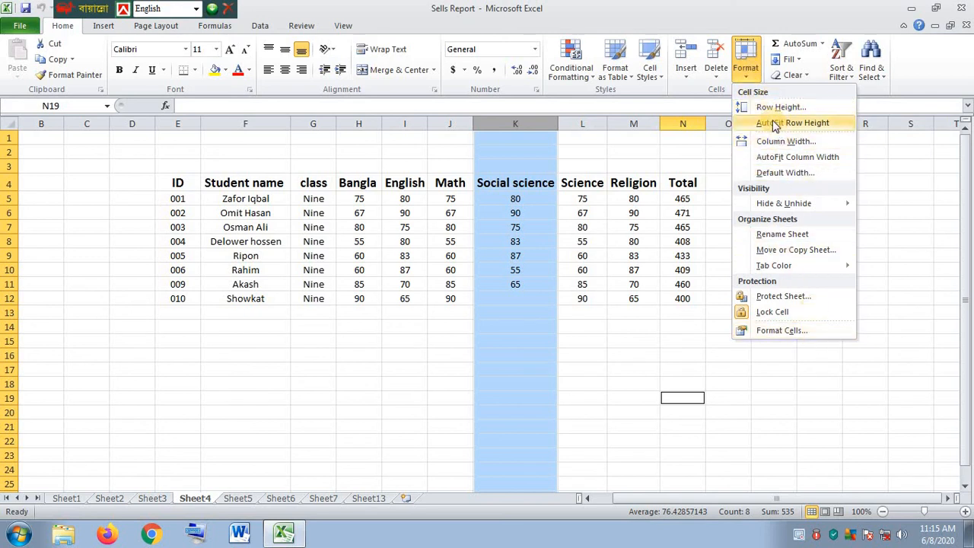
{"action": "left_click", "coordinate": [763, 405]}
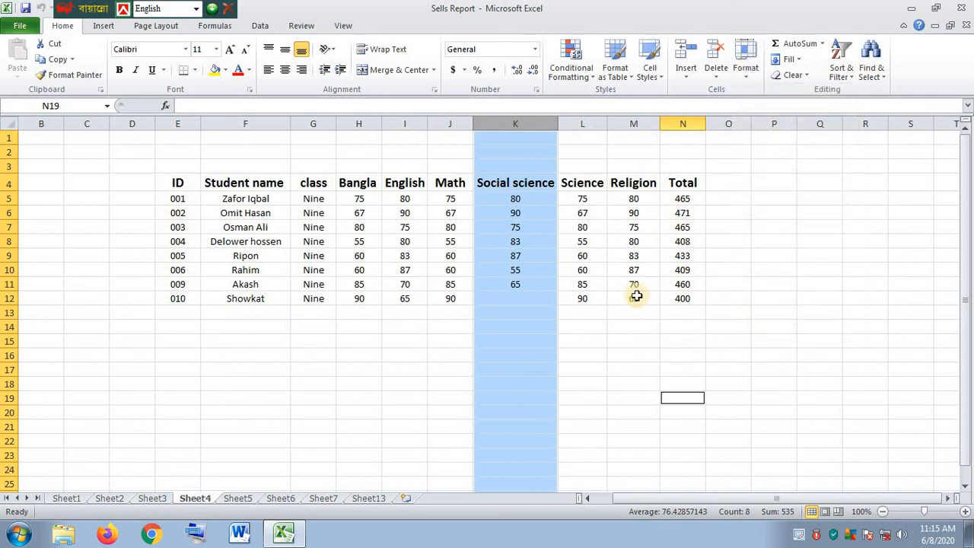